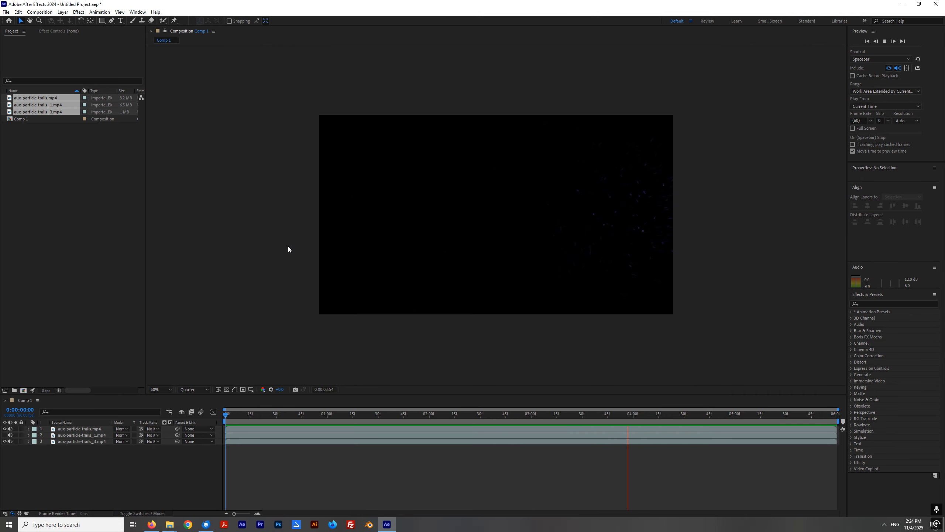
Hide the aux-particle-trails.mp4 and aux-particle-trails_1.mp4 layers and preview the remaining particle-trail clip from the start.
left_click(4, 429)
left_click(5, 435)
left_click(225, 414)
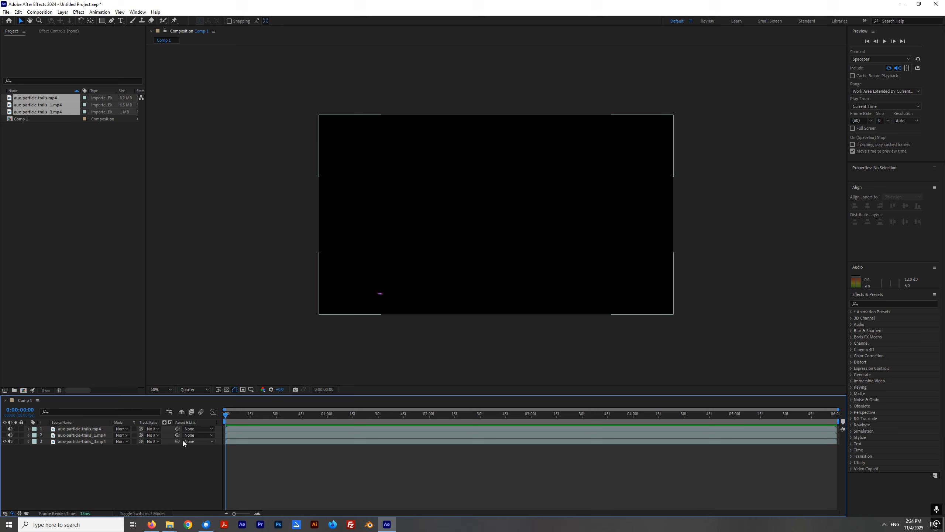
key("space")
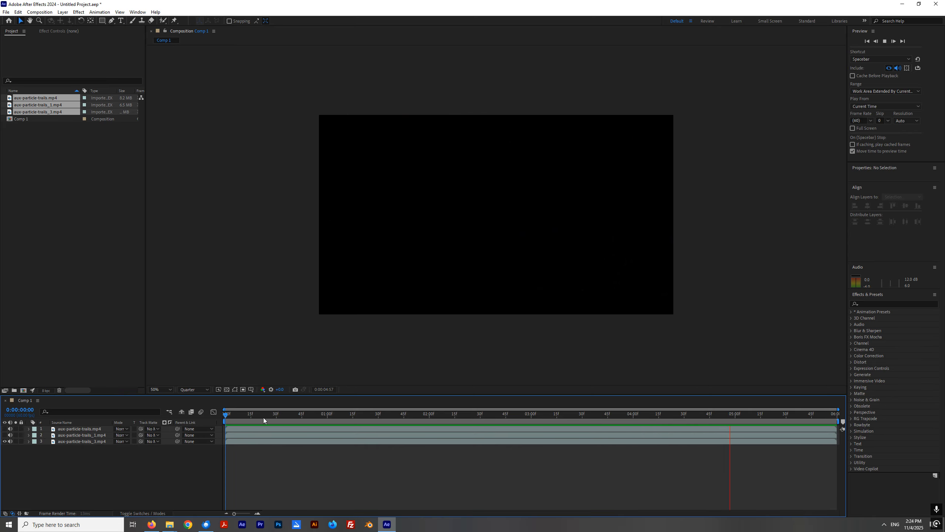
left_click_drag(223, 413, 400, 450)
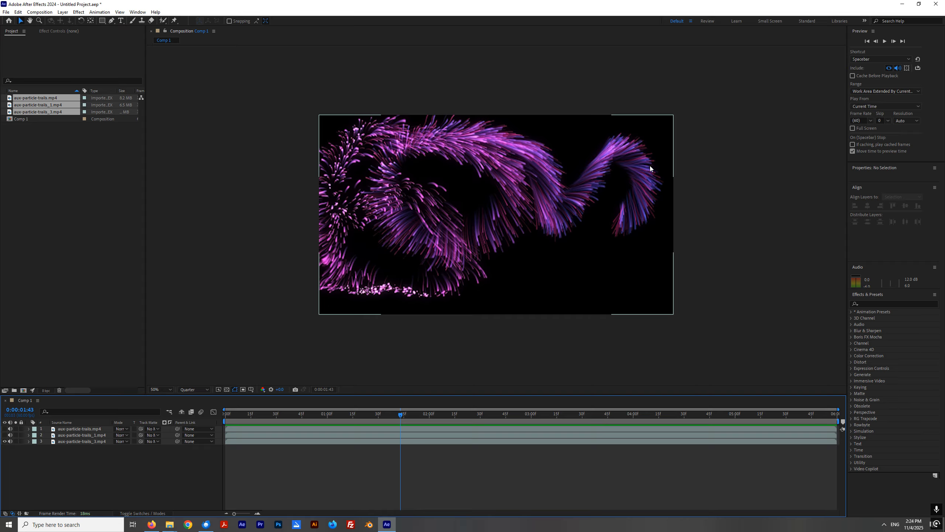
left_click_drag(402, 414, 390, 429)
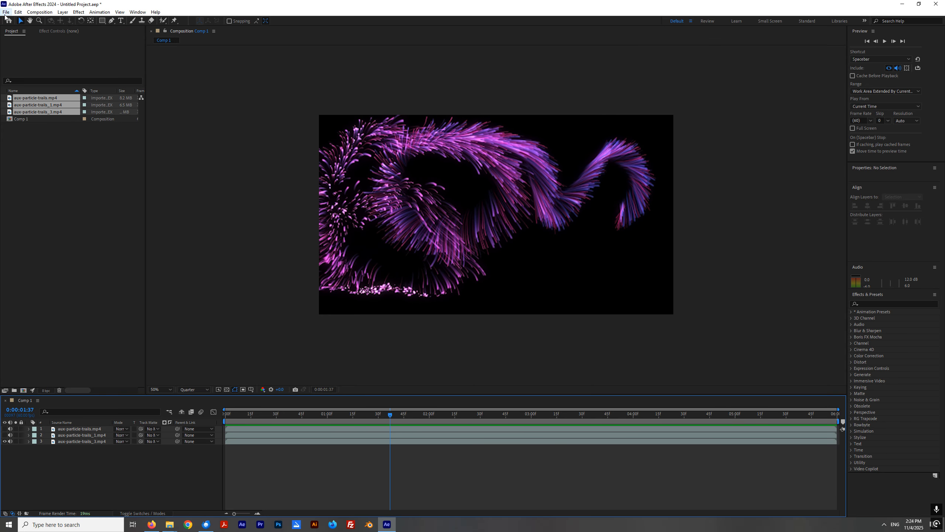
Start a new empty project in place of the current one.
left_click(3, 13)
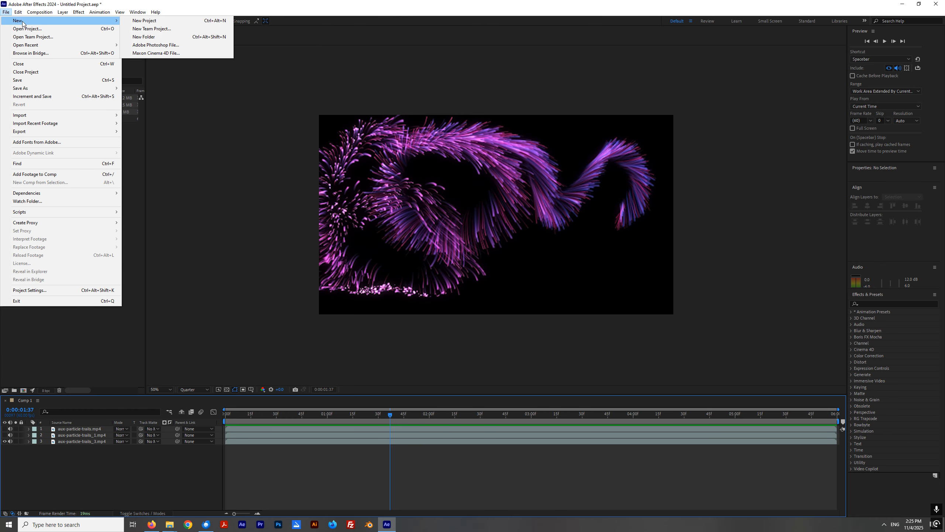
left_click(149, 20)
left_click(483, 271)
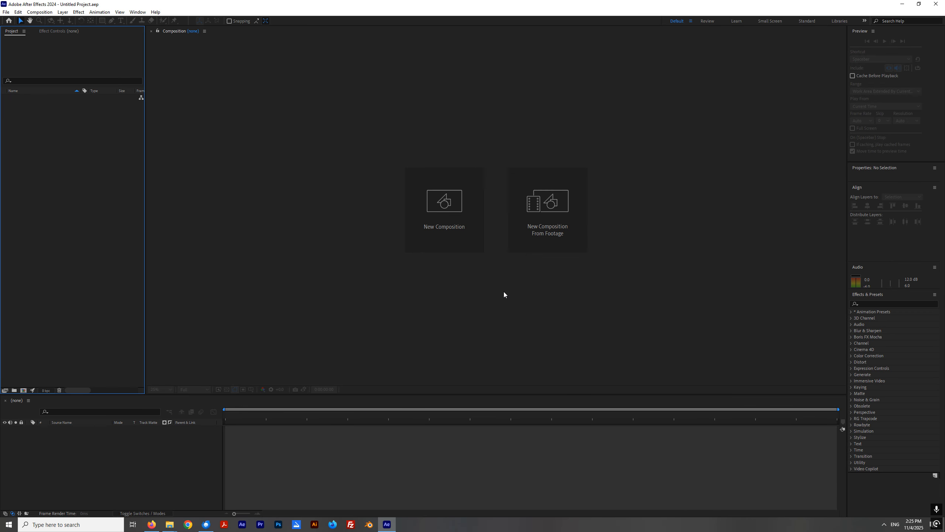
Create a 1920 × 1080 composition named aux-particles at 60 frames per second with a 6-second duration.
left_click(450, 221)
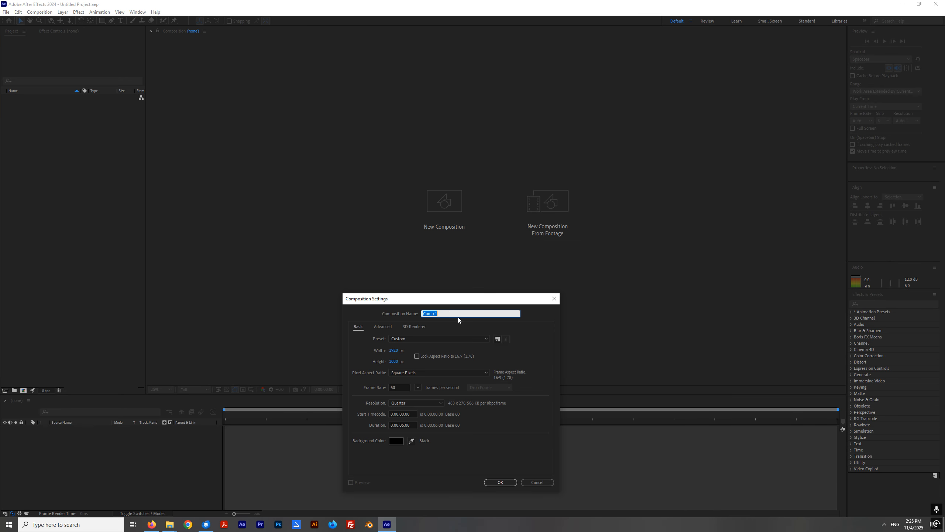
left_click_drag(406, 298, 382, 252)
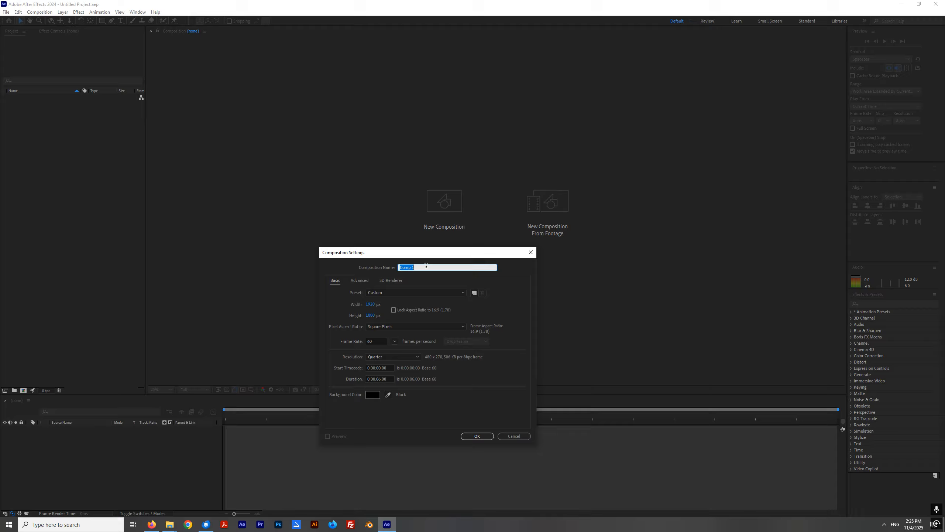
type("aux-particles")
left_click_drag(417, 257, 444, 240)
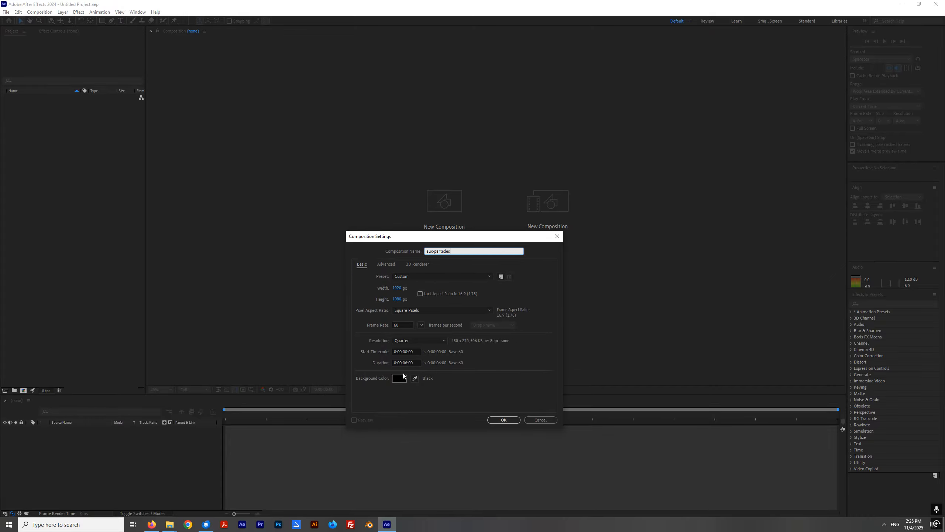
left_click(404, 325)
left_click(403, 325)
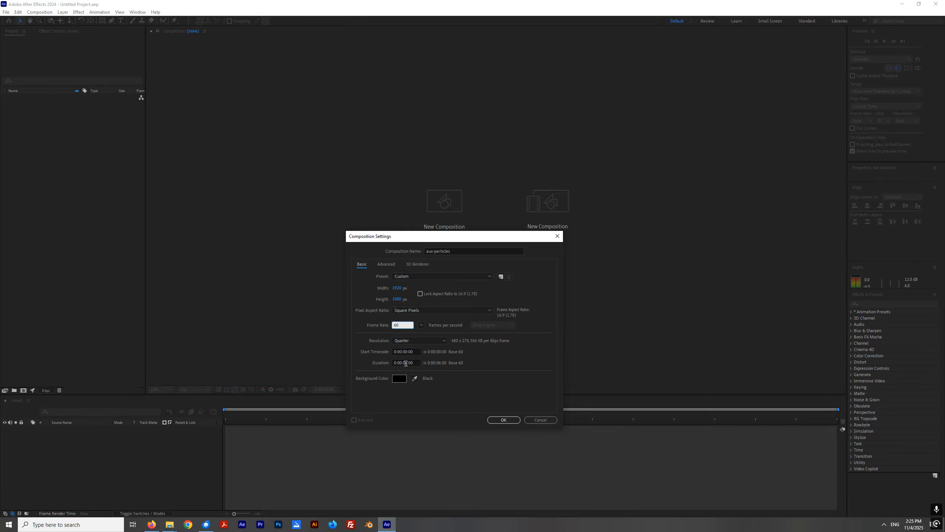
left_click_drag(409, 363, 390, 364)
left_click(503, 420)
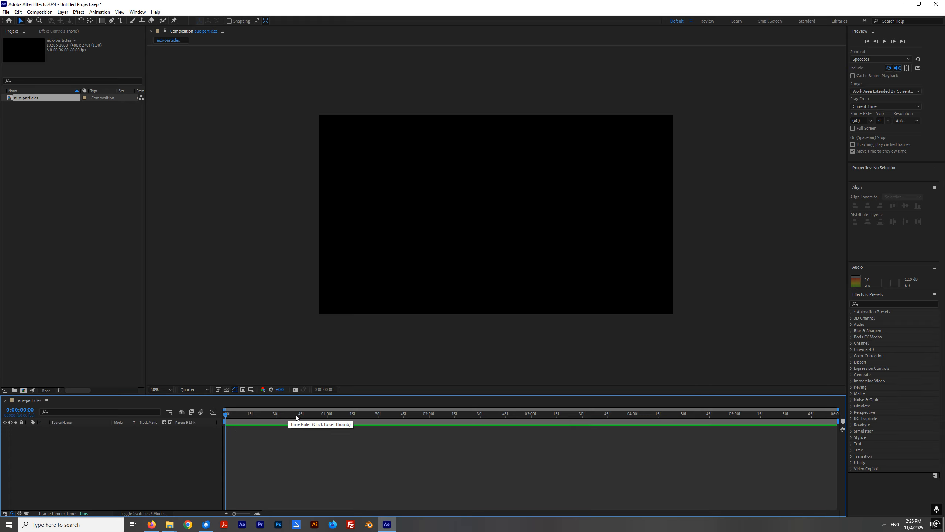
Add a white composition-sized solid layer named Particles.
right_click(111, 464)
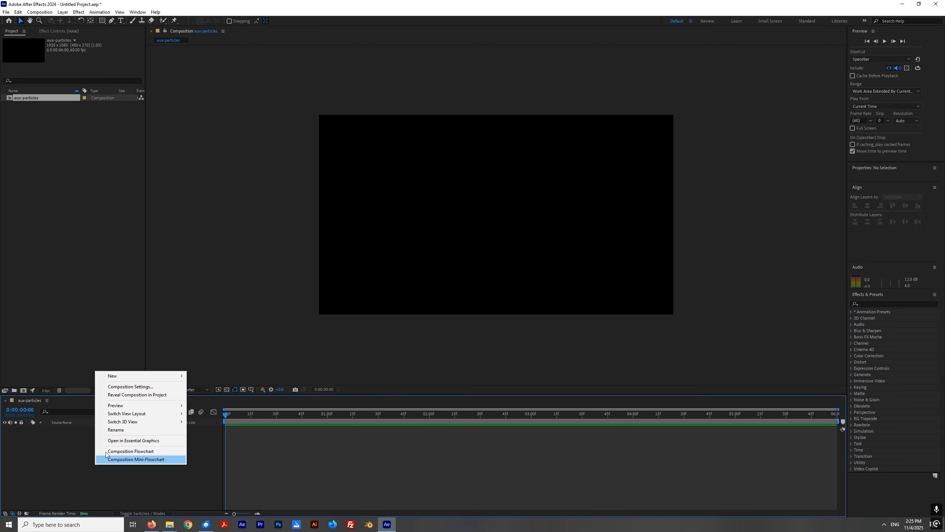
mouse_move(113, 375)
left_click(222, 395)
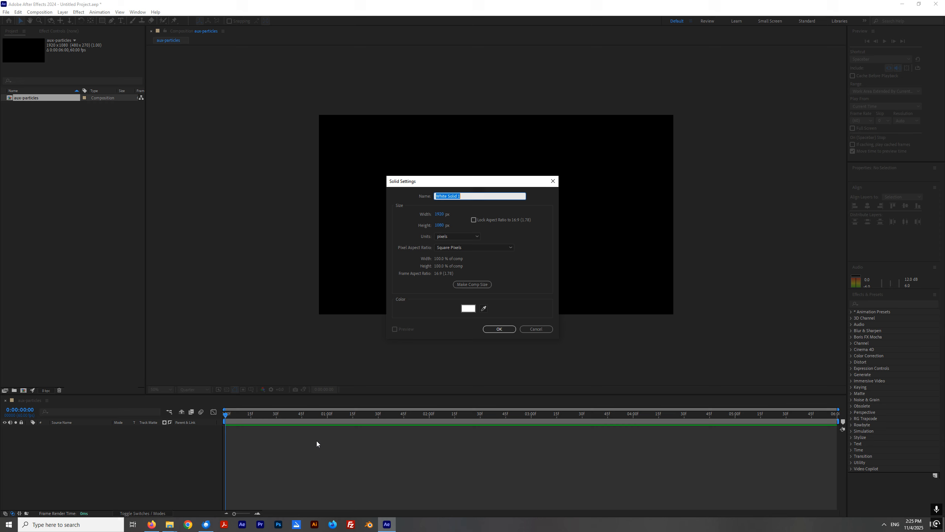
type("PArticles")
key("Return")
Find the CC Particle World effect, apply it to the Particles layer and scrub to 0:00:01:03 to preview the particles.
left_click(874, 344)
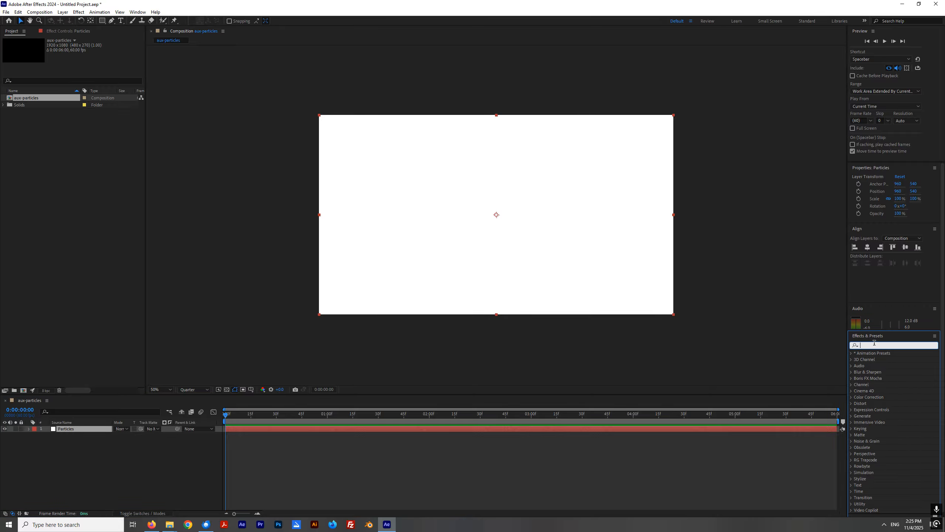
left_click_drag(879, 330, 882, 291)
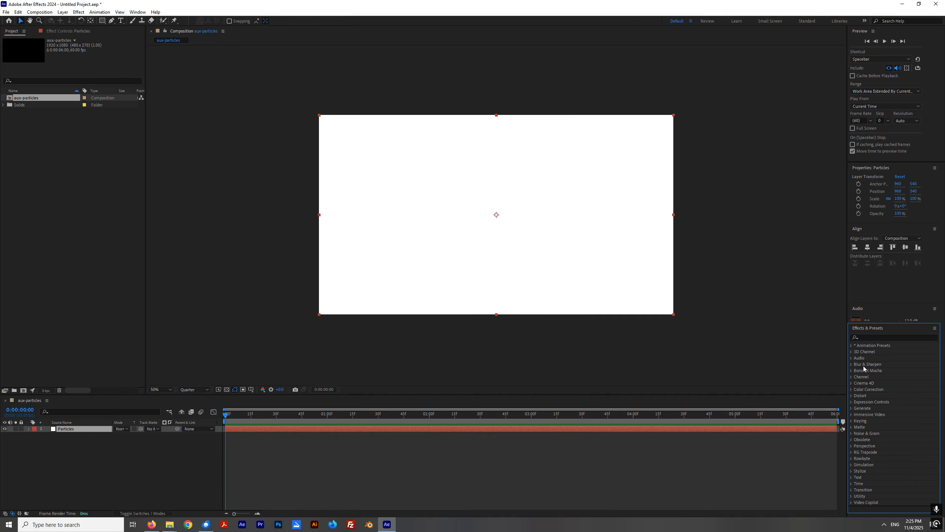
left_click(880, 338)
type("parti")
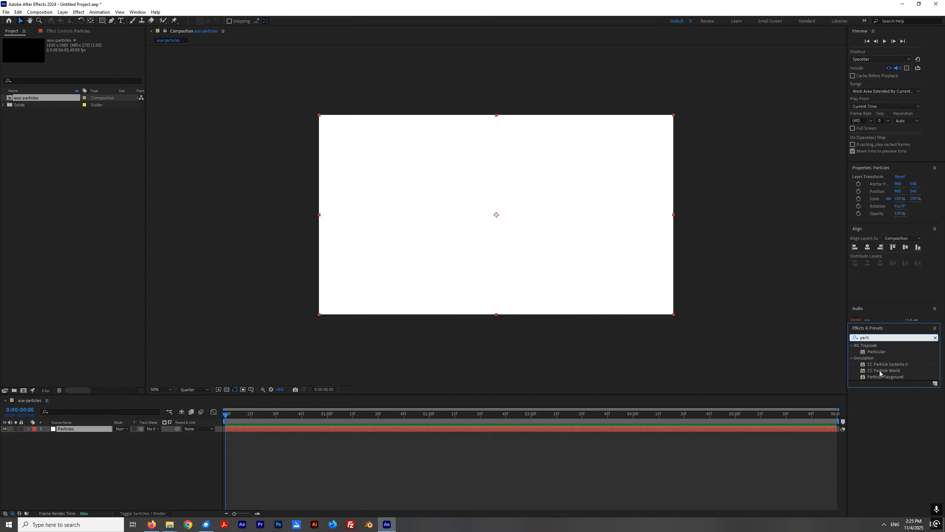
left_click_drag(879, 371, 67, 429)
left_click(282, 420)
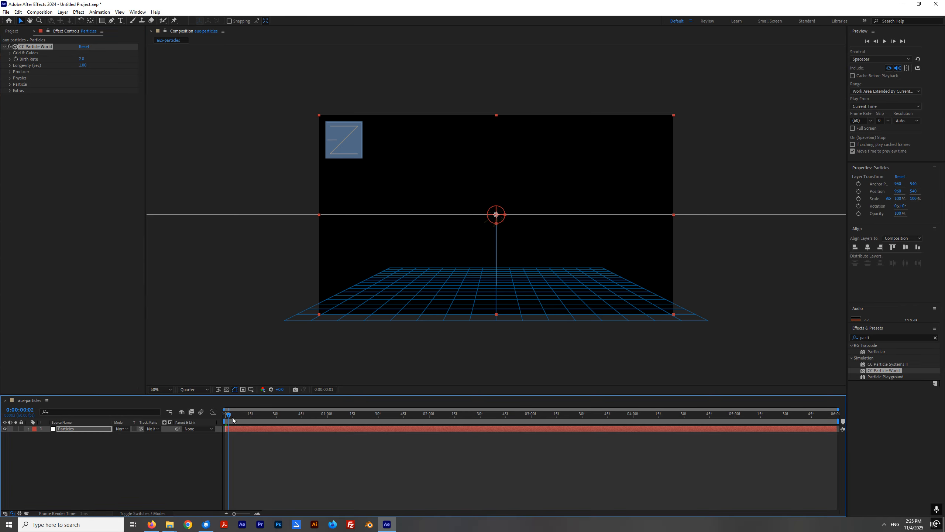
left_click_drag(282, 420, 335, 429)
Add a null object named Position and make it a 3D layer.
right_click(112, 464)
mouse_move(157, 375)
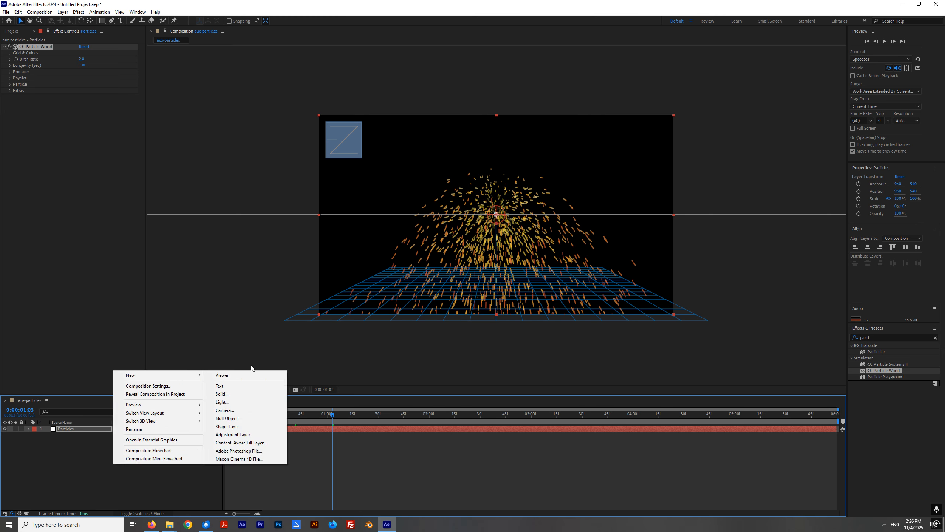
left_click(237, 418)
right_click(76, 429)
left_click(111, 408)
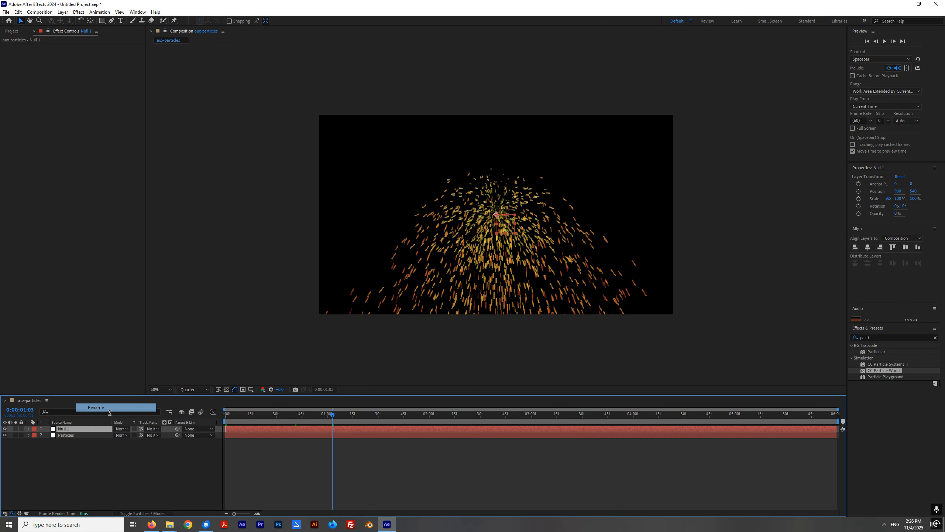
type("Position")
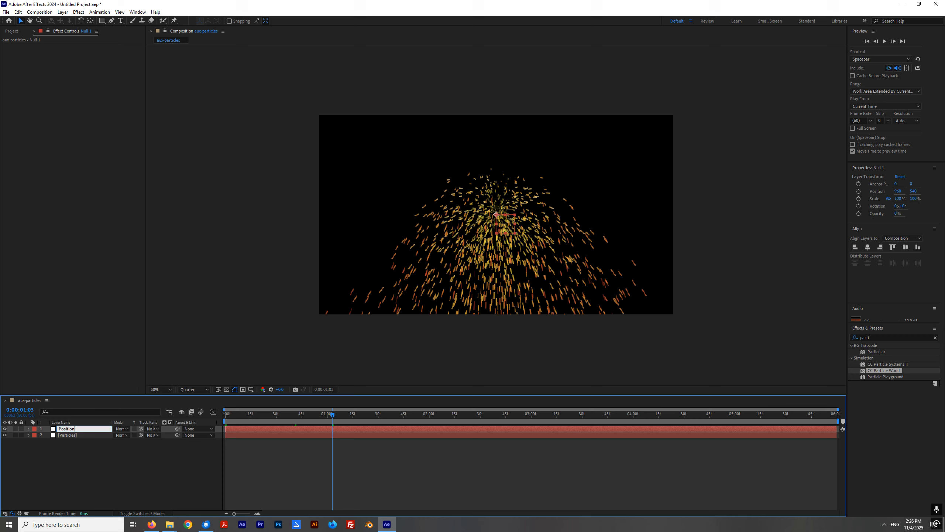
key("Return")
left_click(142, 514)
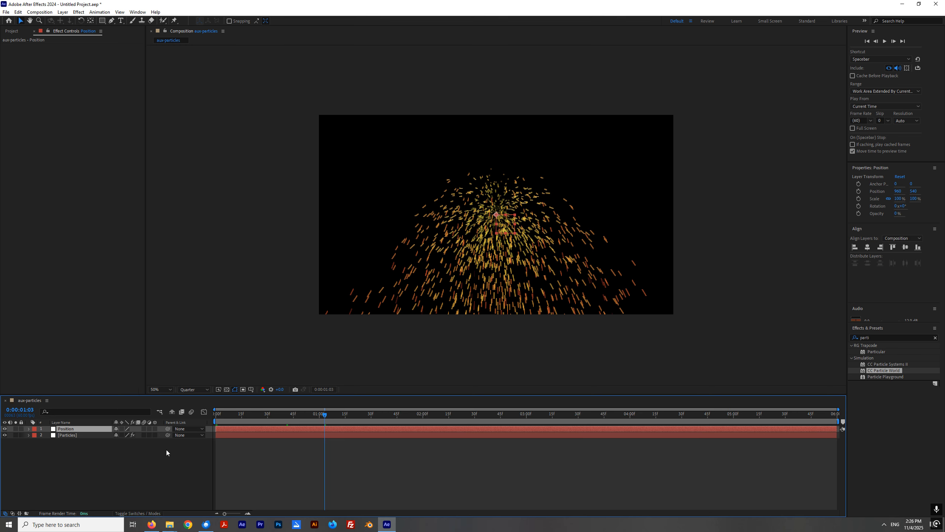
left_click(154, 428)
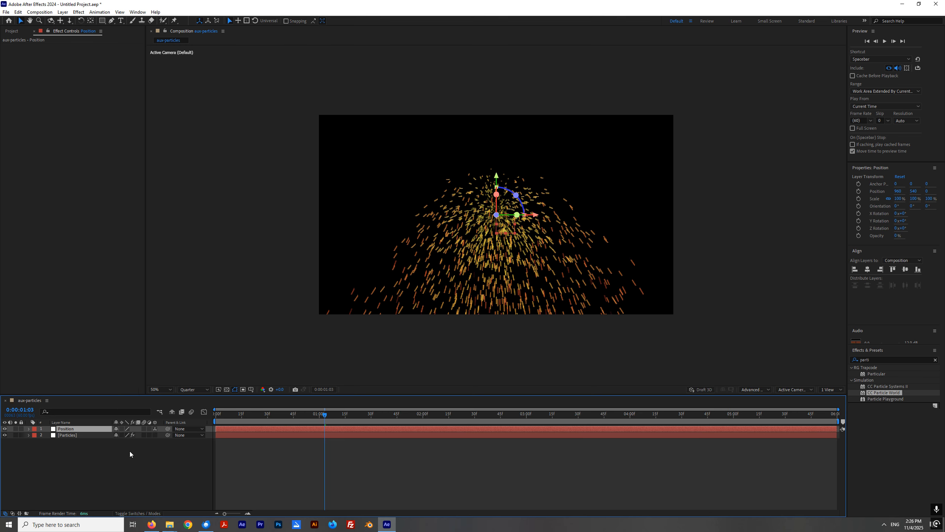
left_click(74, 435)
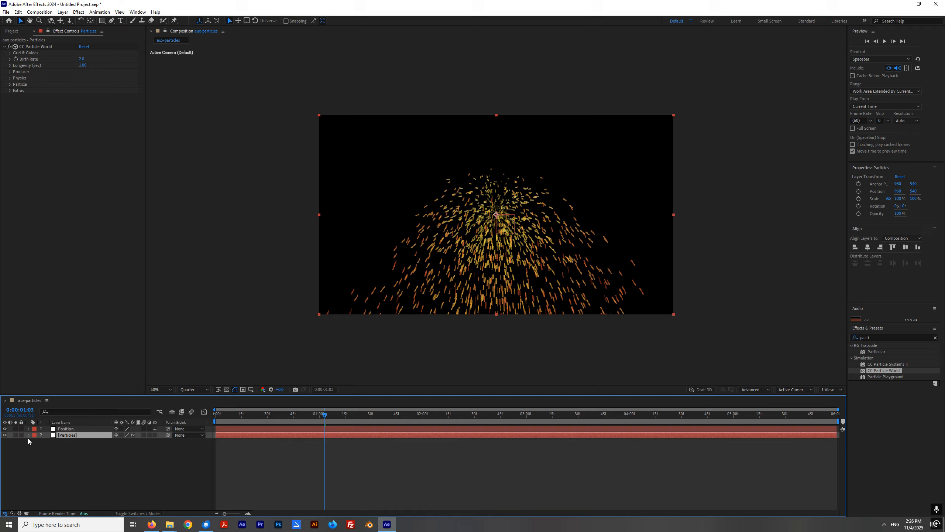
left_click(63, 429)
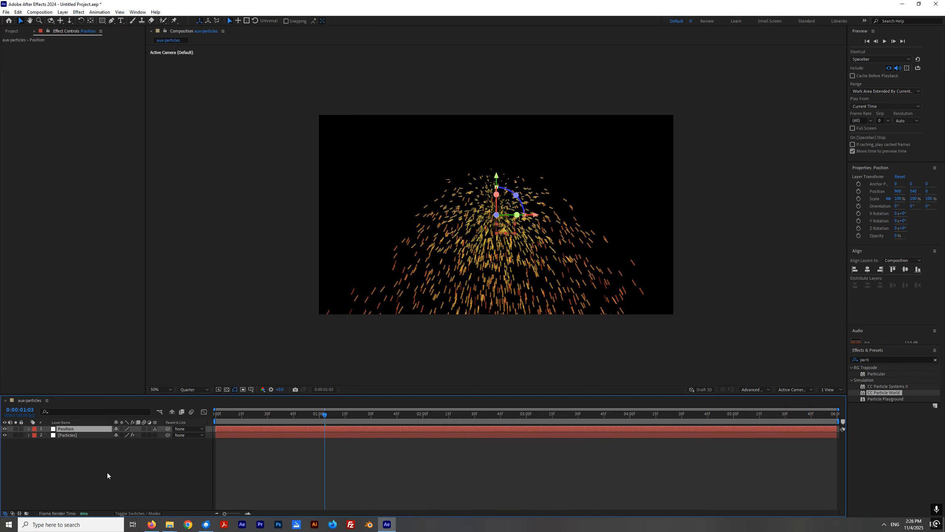
left_click(75, 436)
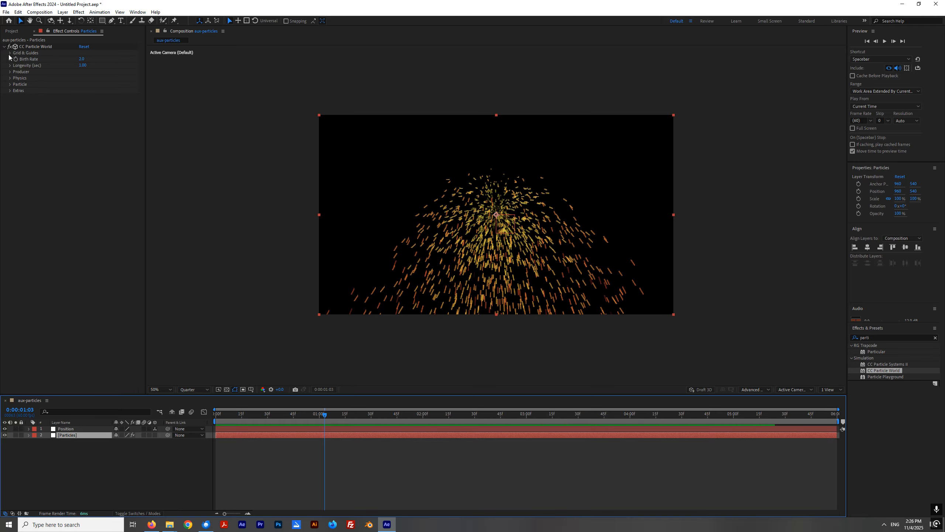
left_click(69, 429)
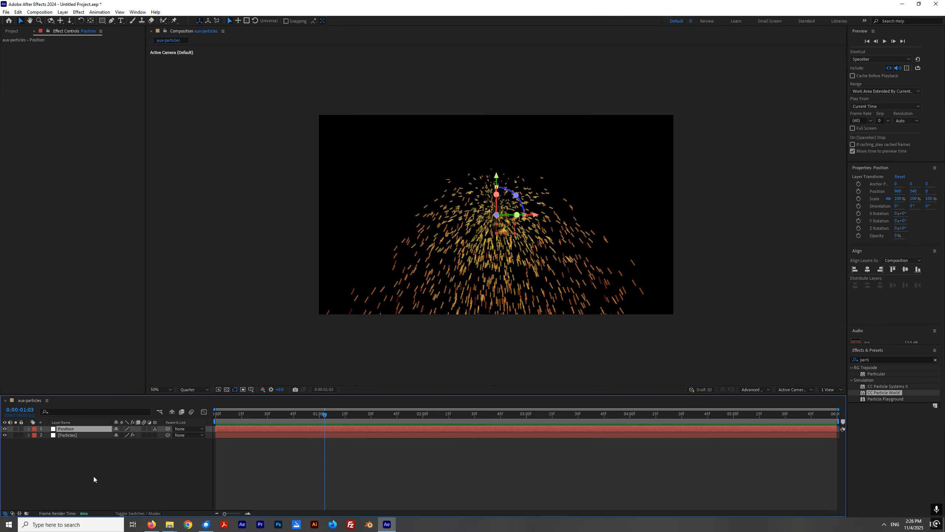
left_click(69, 436)
left_click(69, 431)
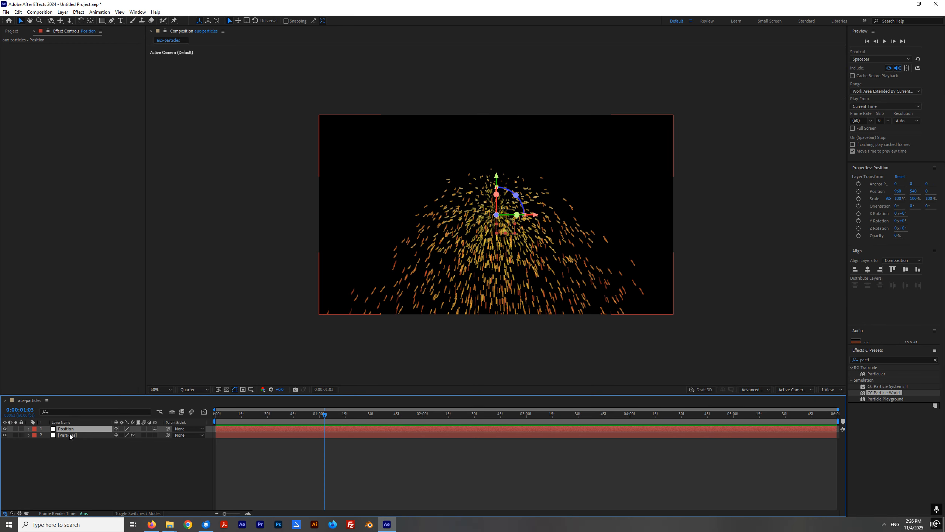
left_click(68, 436)
Reveal the Position null's position property and the Producer settings of CC Particle World on the Particles layer in an enlarged timeline.
left_click(68, 429)
key("p")
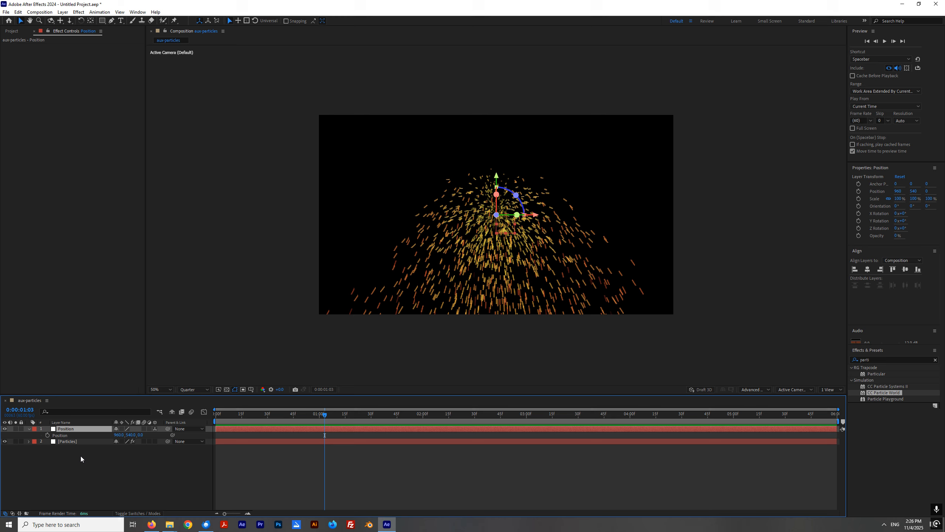
left_click(67, 442)
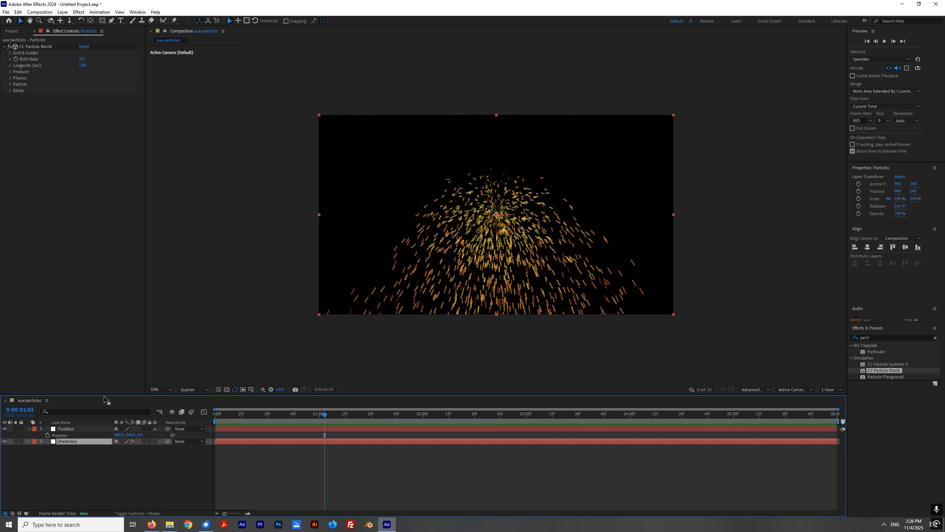
left_click_drag(105, 393, 107, 306)
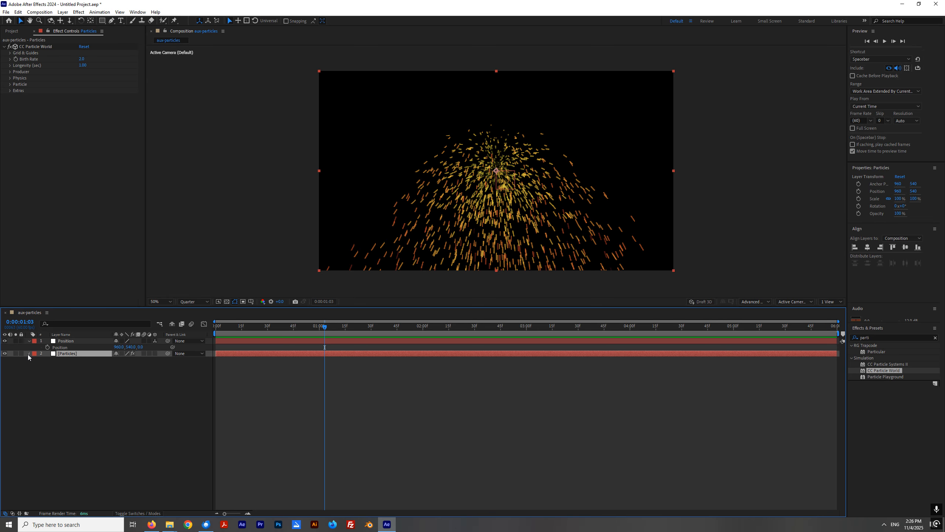
left_click(29, 353)
left_click(36, 360)
left_click(42, 366)
left_click(48, 392)
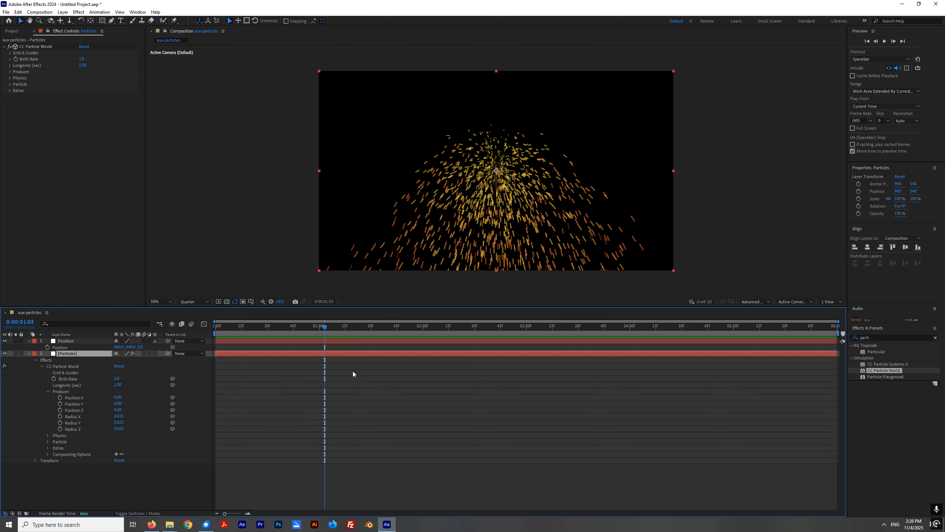
left_click_drag(326, 307, 326, 322)
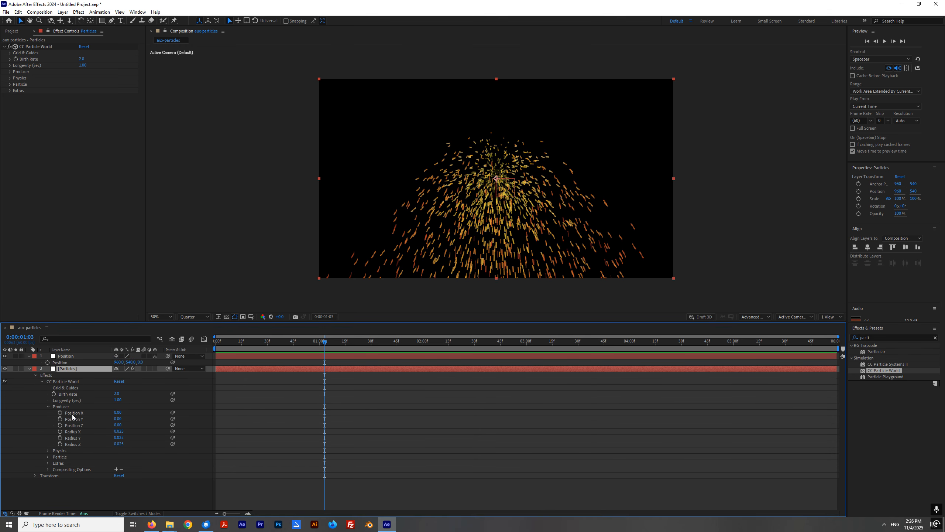
Set the Producer Position X of CC Particle World on the Particles layer to 0.5.
left_click(62, 407)
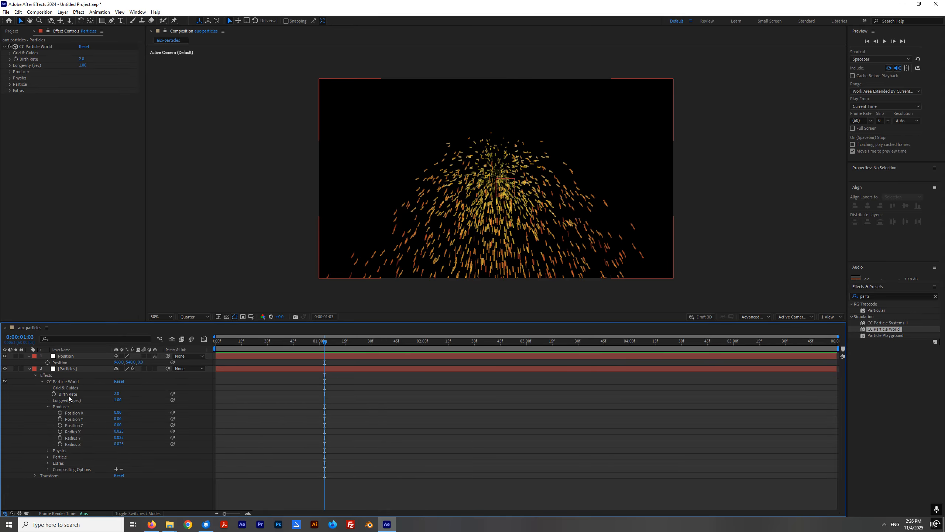
left_click(66, 369)
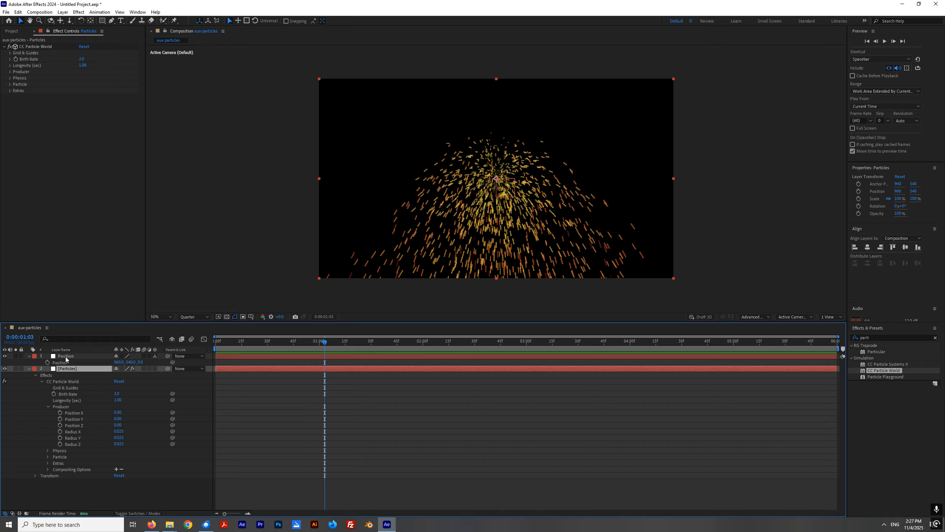
left_click(67, 357)
left_click(73, 369)
left_click_drag(117, 412, 138, 415)
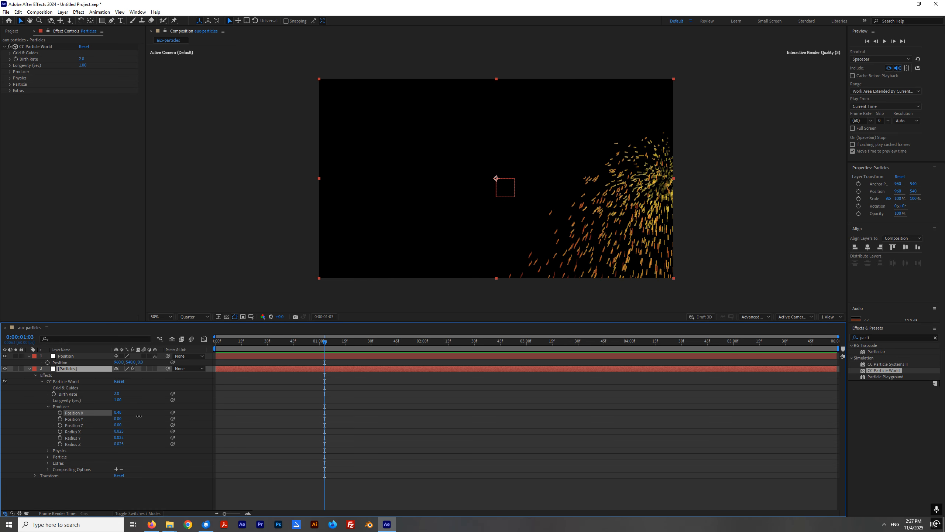
left_click(119, 412)
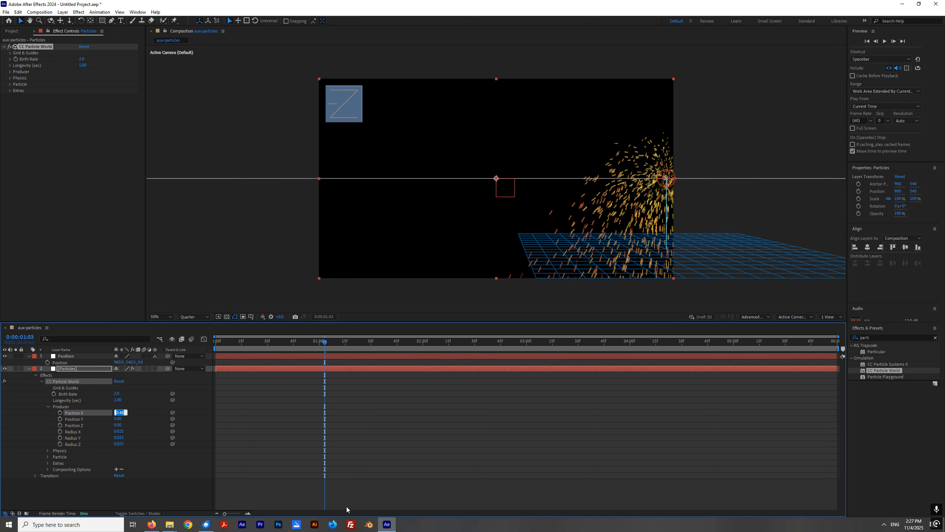
type("0.5")
key("Return")
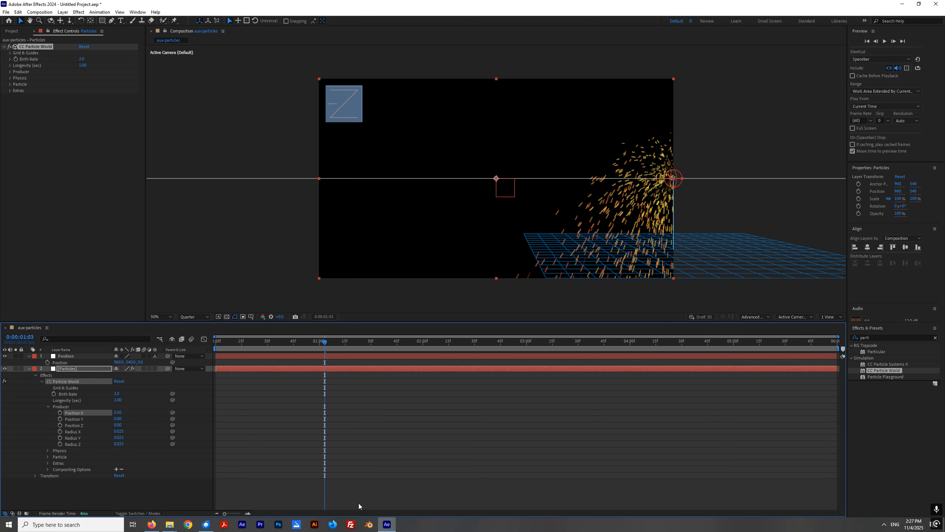
Reset the Producer Position X of CC Particle World to 0.
left_click(117, 413)
type("0")
key("Return")
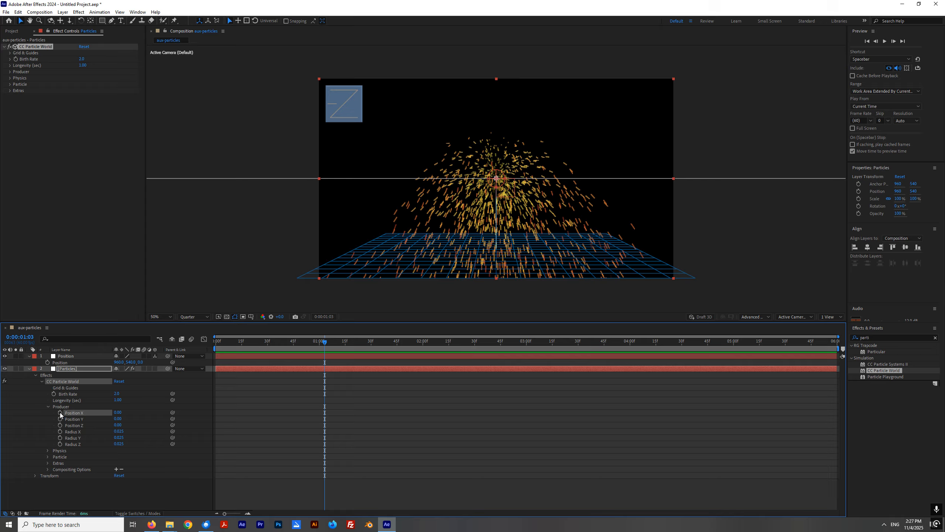
Add an expression to Producer Position X beginning with var p = thisComp.layer("Position").transform.position[0].
key("alt+shift+equal")
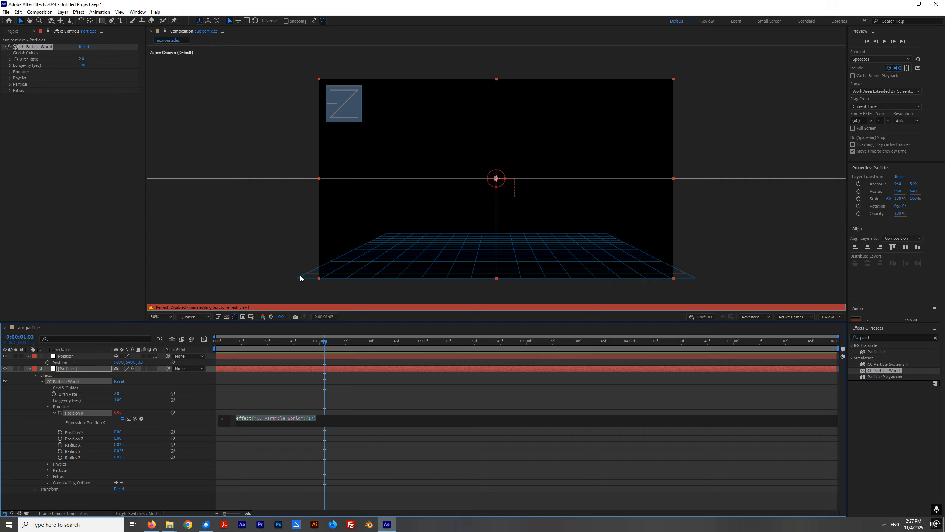
type("var p = thisCom")
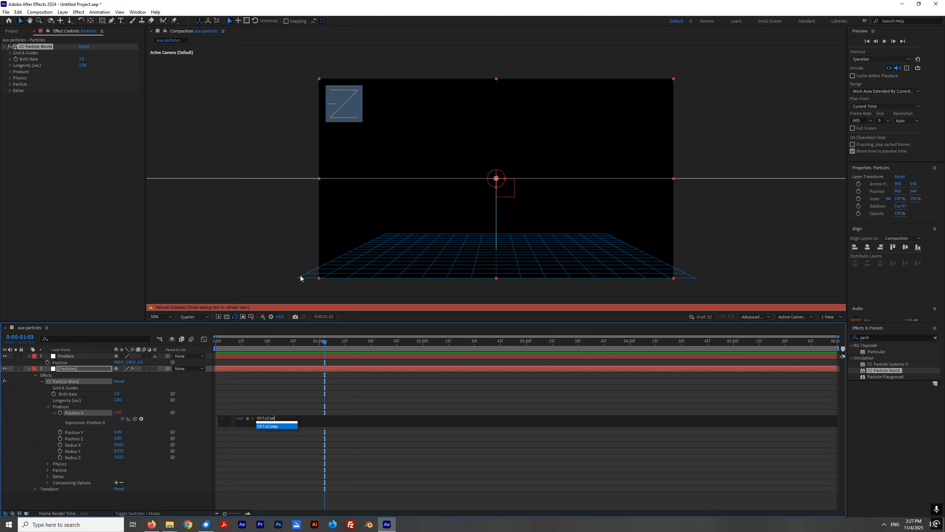
type("p.layer")
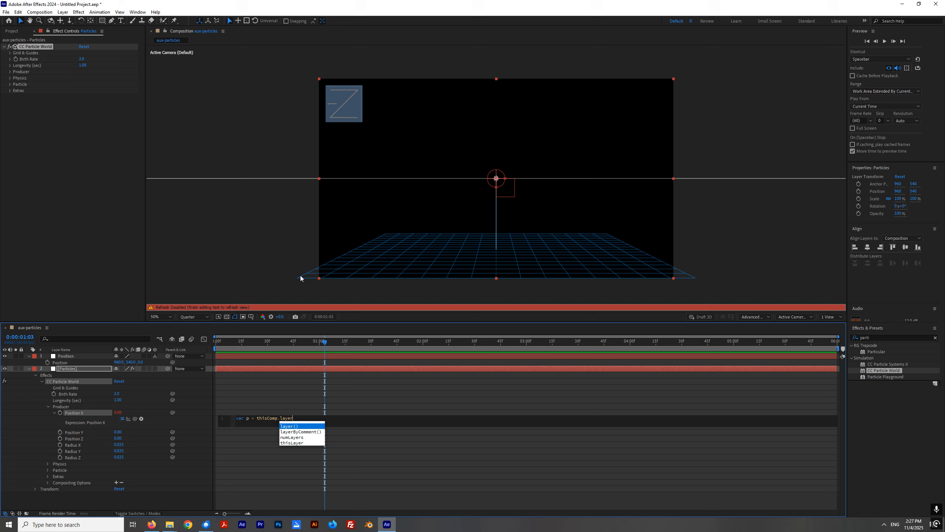
key("Return")
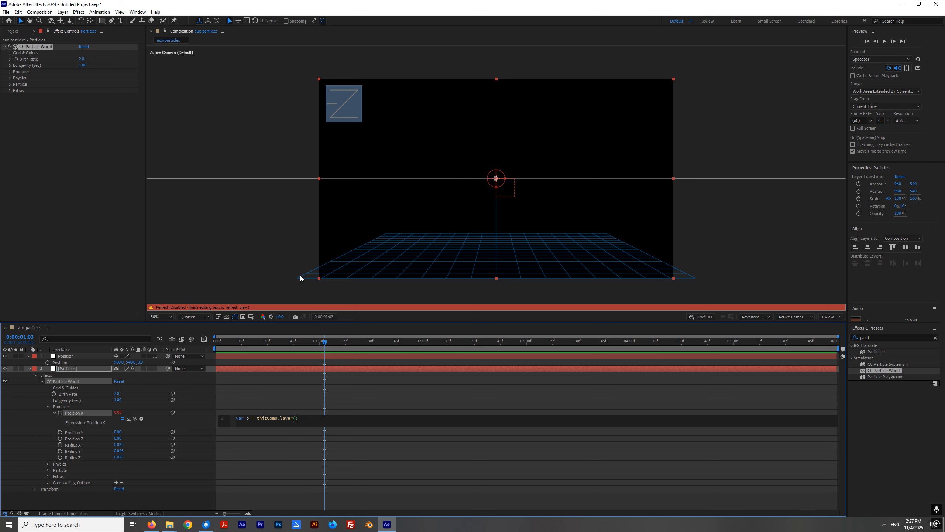
type("\"Posiition")
left_click(312, 422)
key("BackSpace")
left_click(354, 423)
type(".tra")
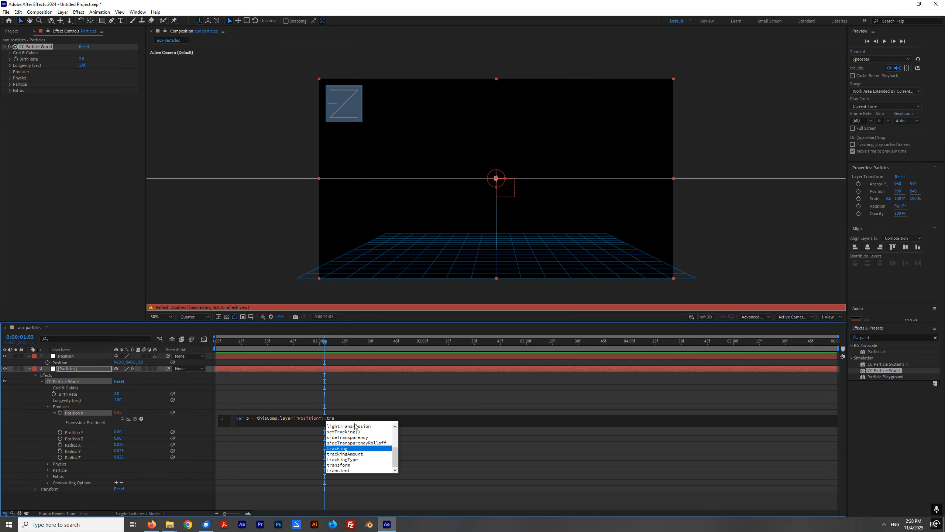
type("nsform")
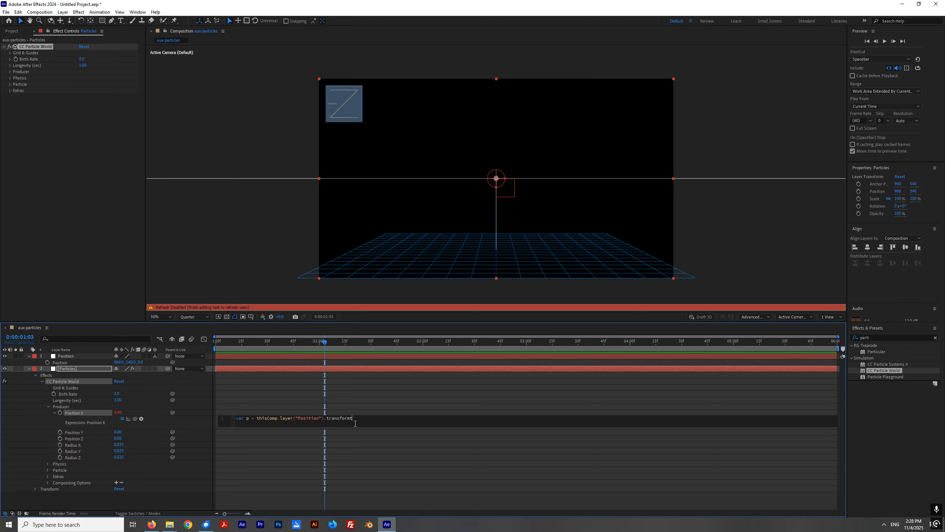
key("BackSpace")
type(".position")
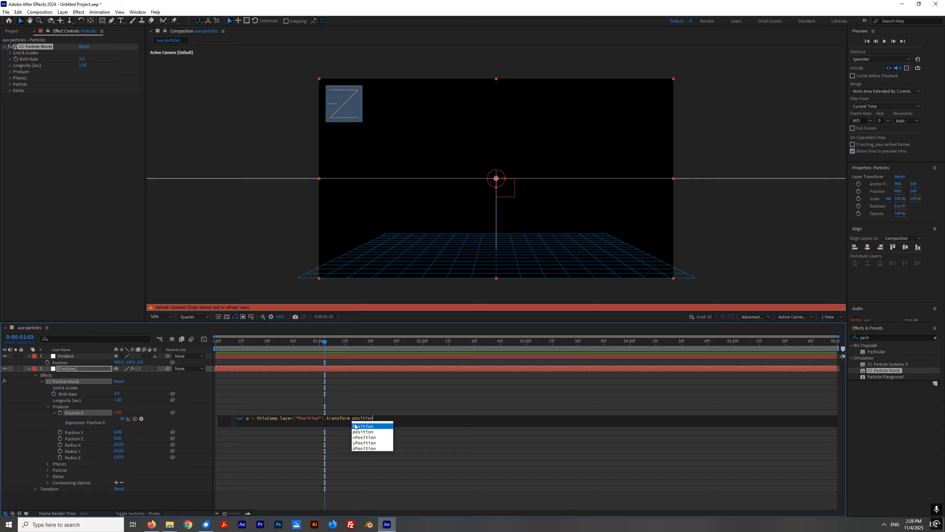
type("[")
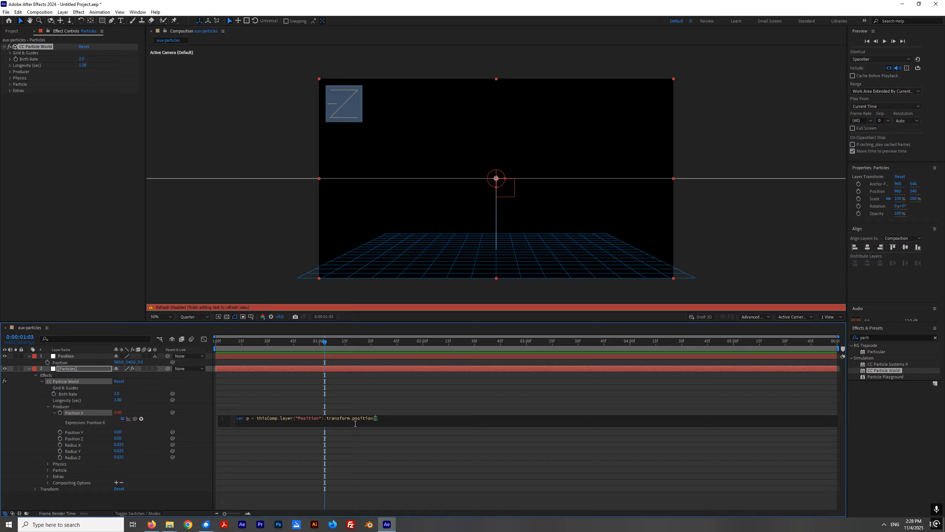
type("0")
key("Right")
Complete the first line of the Position X expression by appending -thisComp.width/2;.
type("-thiossComp.widh")
key("BackSpace")
type("t")
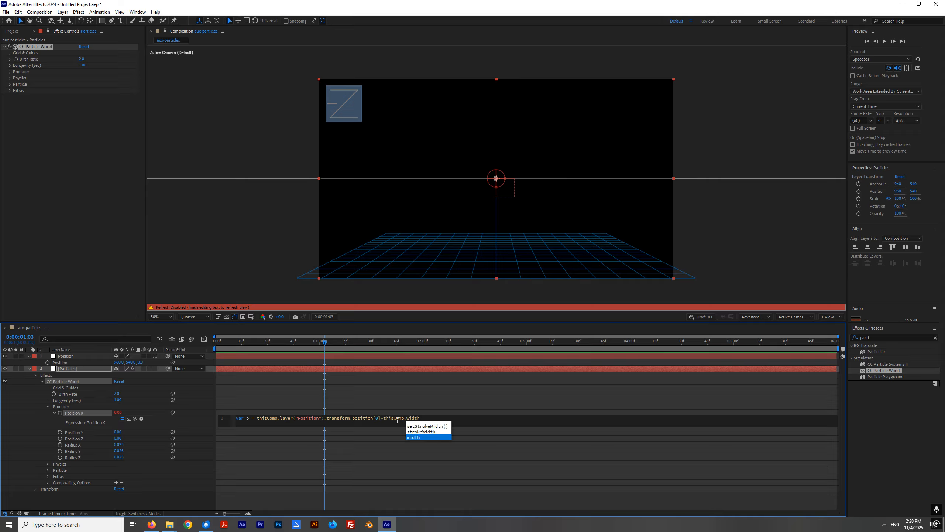
type("h/2'")
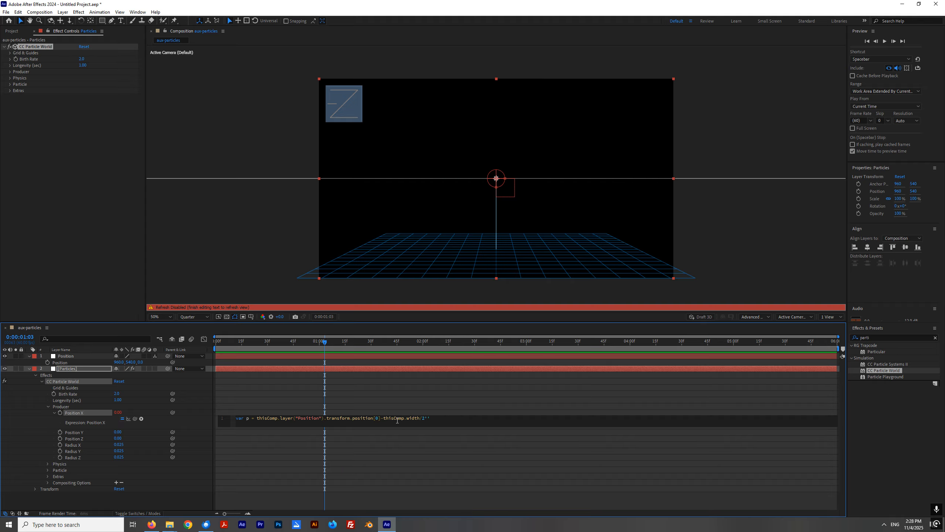
key("BackSpace")
type(";")
Add the second line p/thisComp.width; to the Position X expression and apply it.
left_click_drag(271, 419, 357, 419)
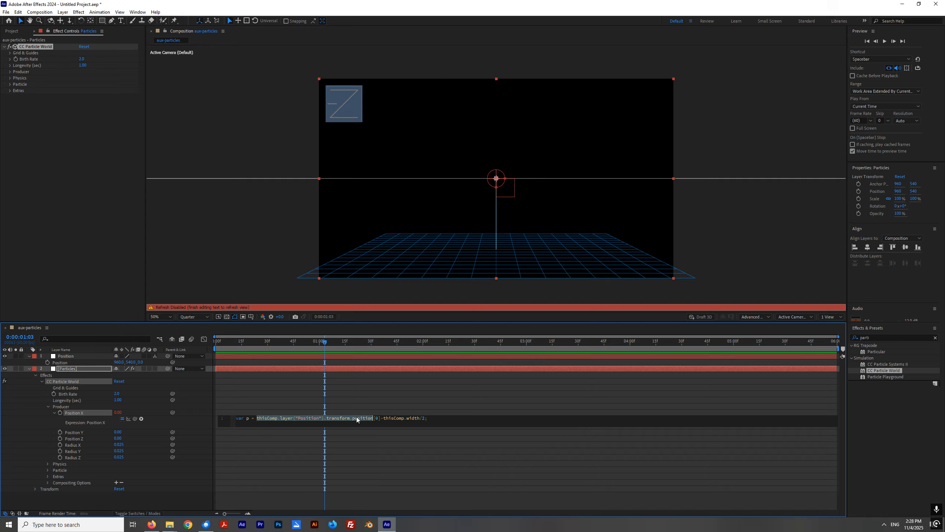
left_click(386, 419)
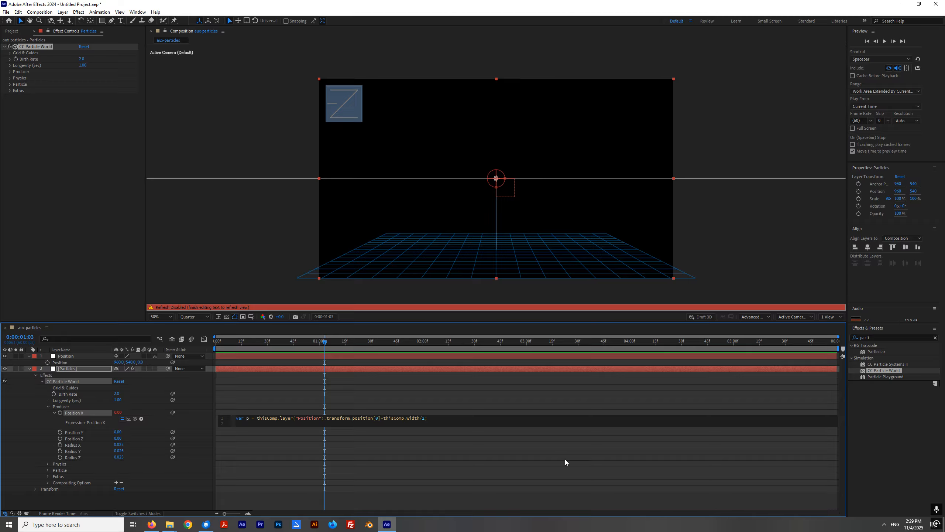
type("p/")
type("thisComp.width")
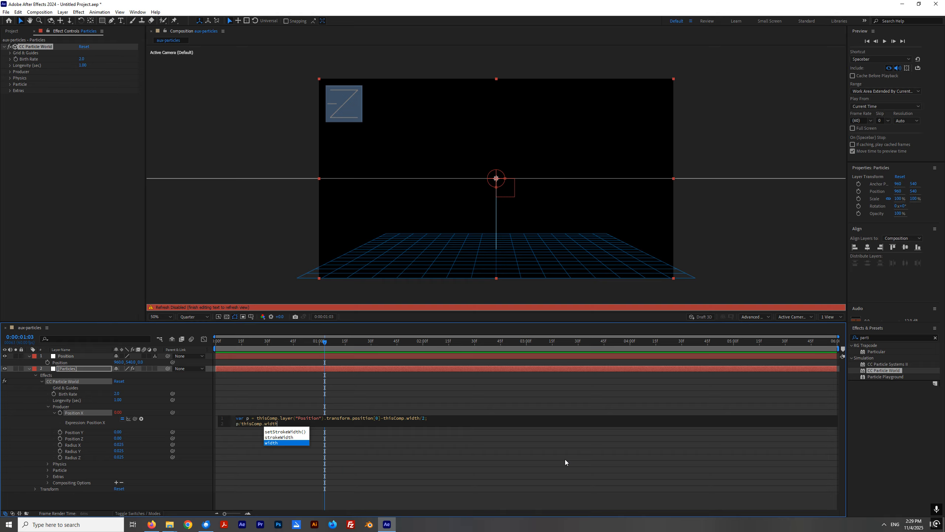
type(";")
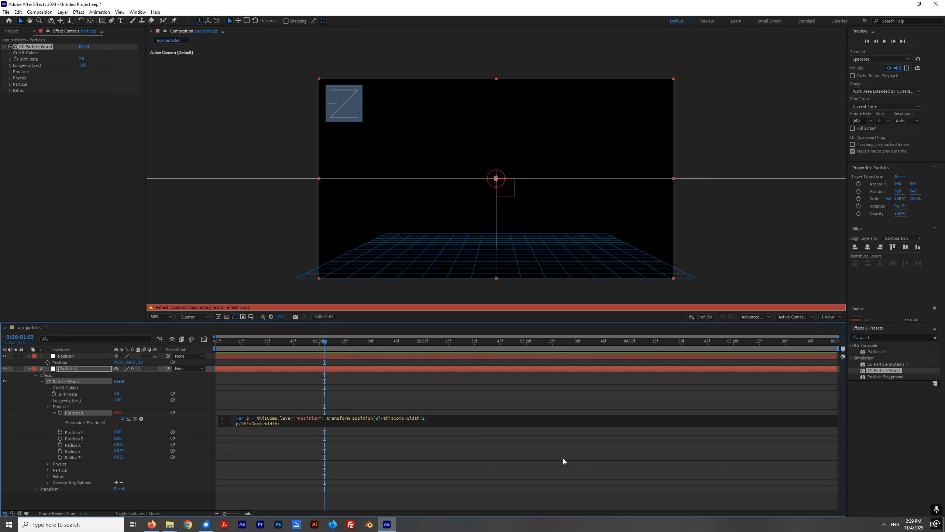
left_click(294, 401)
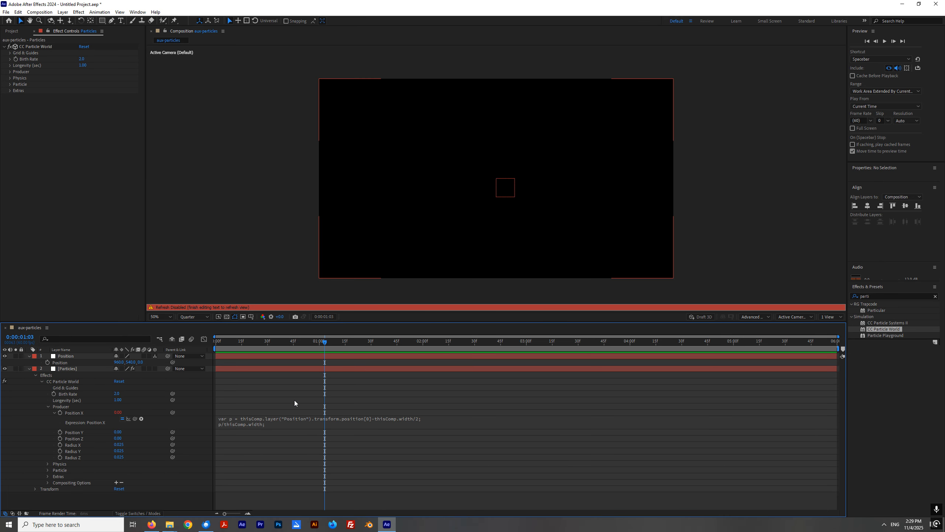
Test the X link by moving the Position null horizontally, and return it to the composition's centre.
left_click(68, 357)
left_click_drag(528, 180, 473, 185)
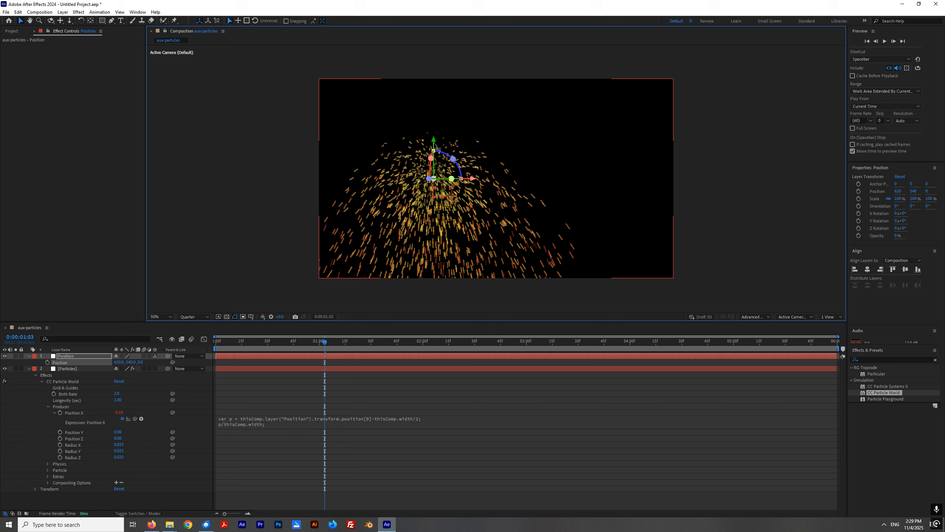
left_click_drag(433, 144, 434, 177)
key("ctrl+Home")
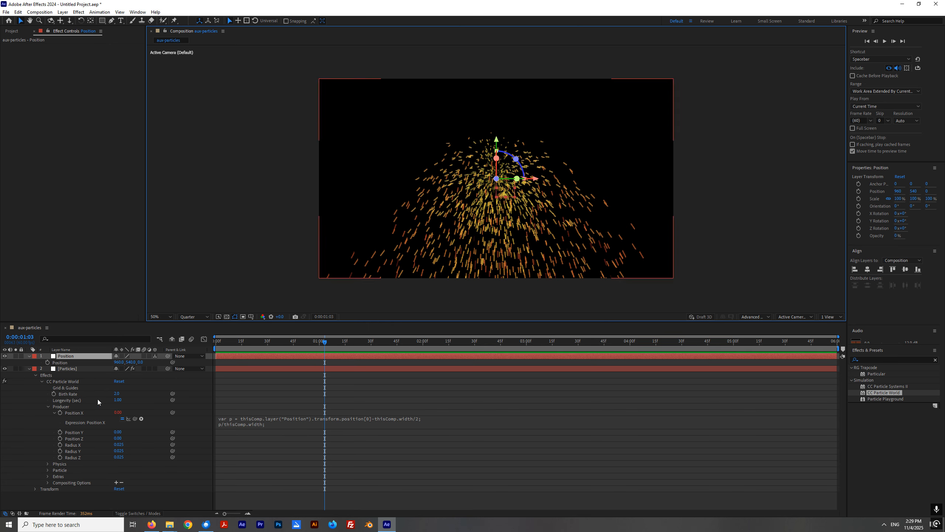
Copy the Position X expression and paste it as a new expression on Producer Position Y.
left_click(73, 369)
left_click(266, 427)
key("ctrl+c")
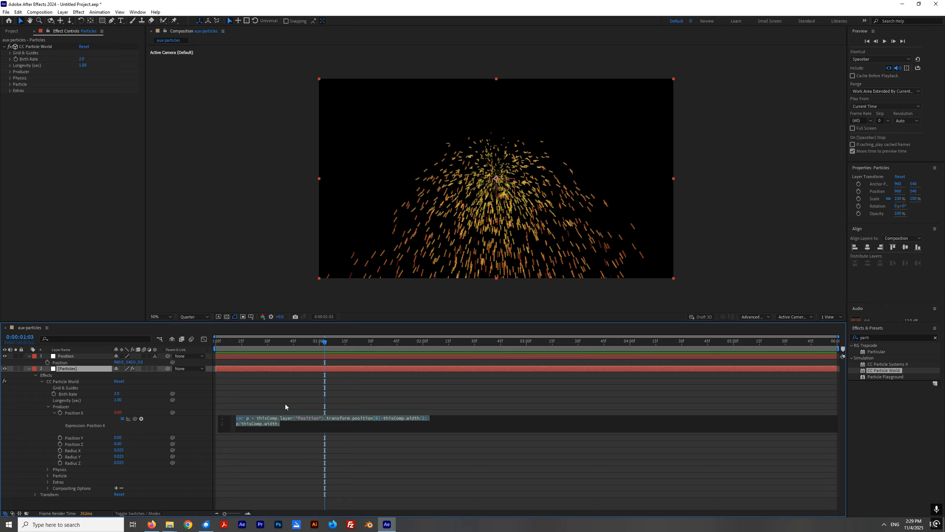
left_click(263, 398)
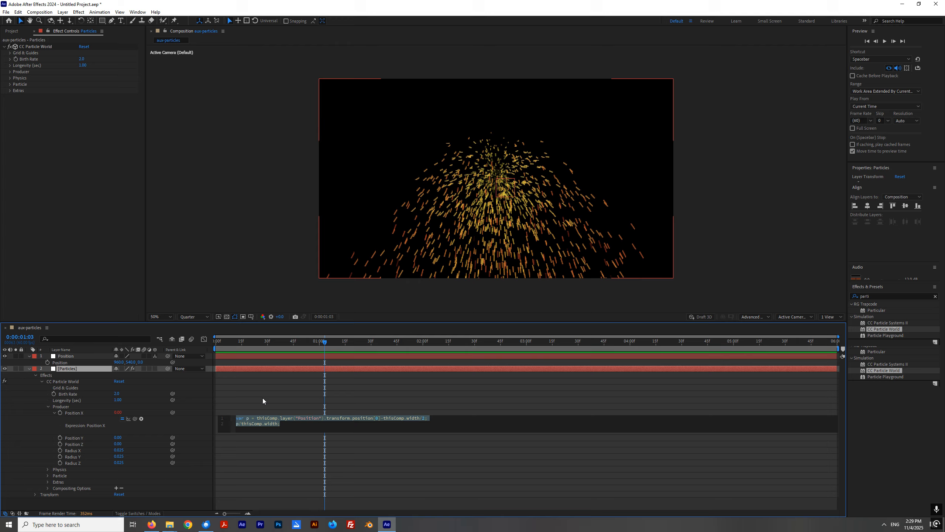
left_click(75, 442)
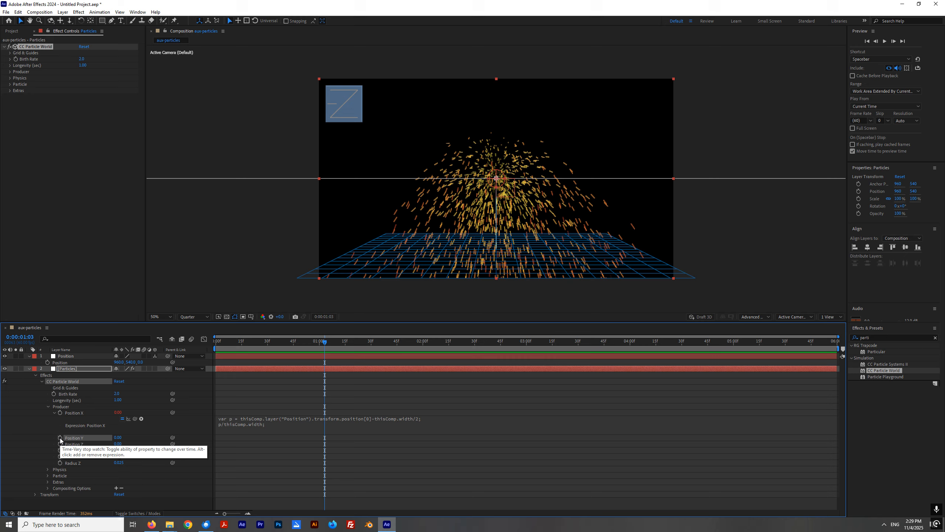
left_click(60, 438, "alt")
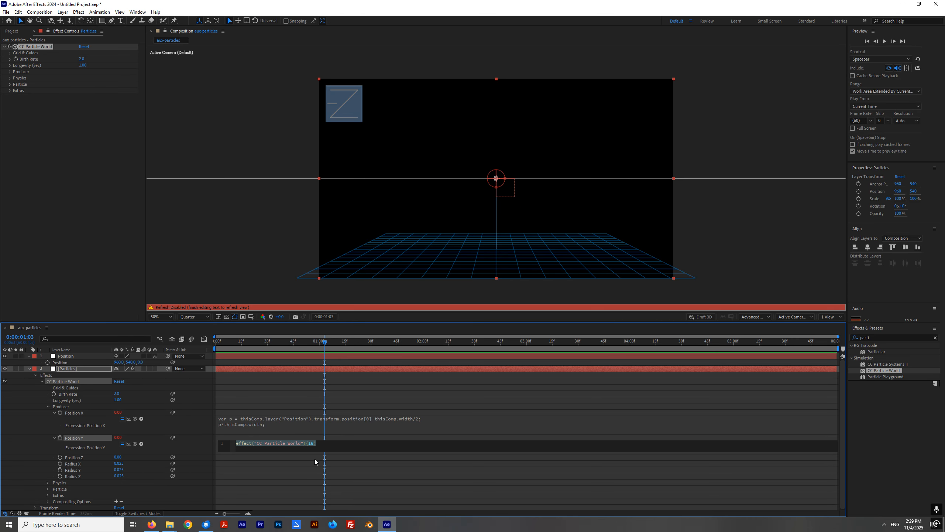
key("ctrl+v")
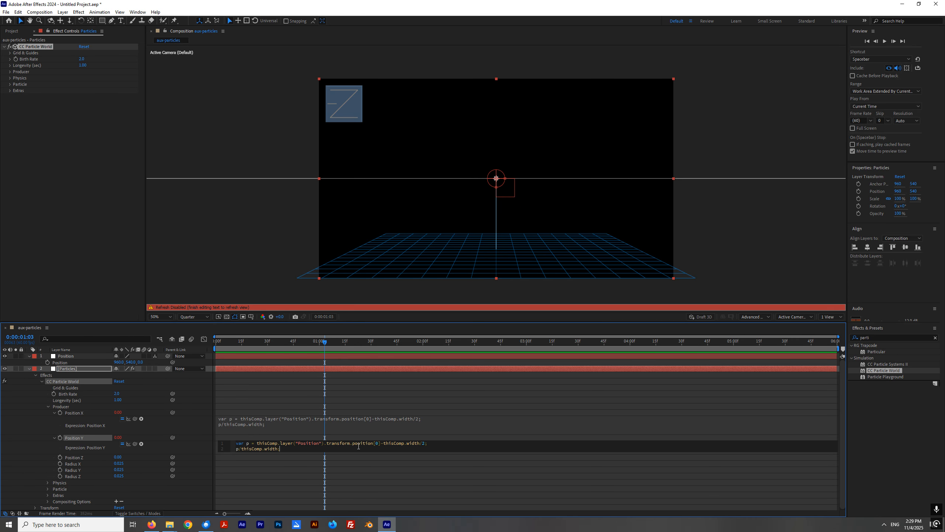
In the Position Y expression's first line, change the position index to 1 and width to height, and apply it.
double_click(376, 443)
type("1")
left_click_drag(420, 444, 405, 444)
type("height")
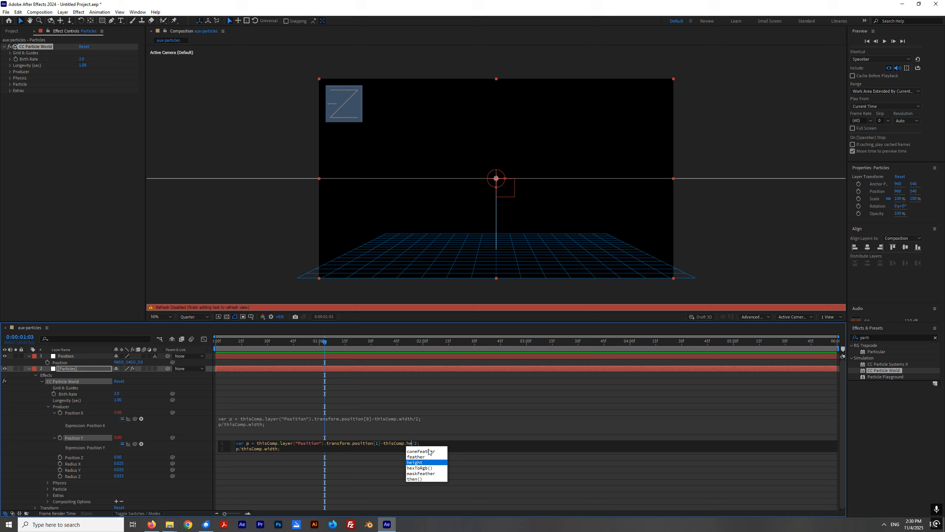
left_click_drag(236, 448, 281, 449)
left_click(280, 449)
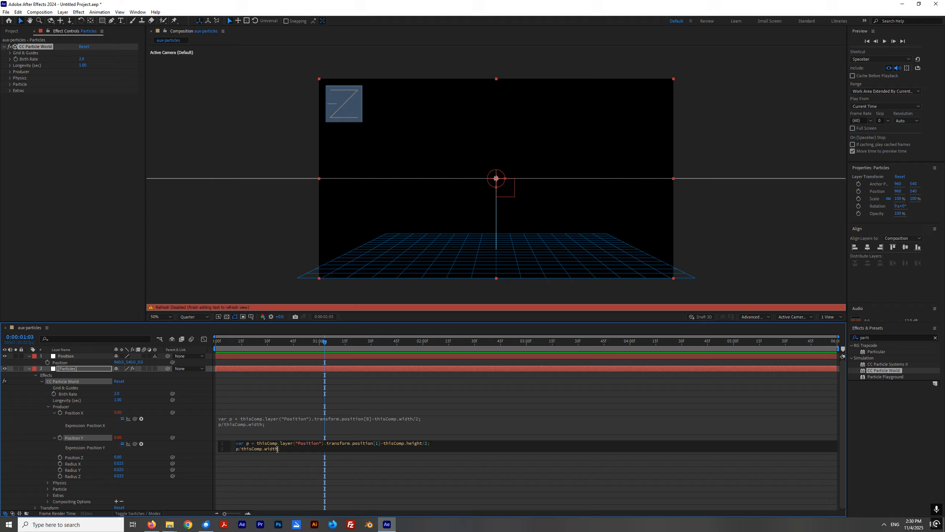
left_click_drag(280, 450, 231, 447)
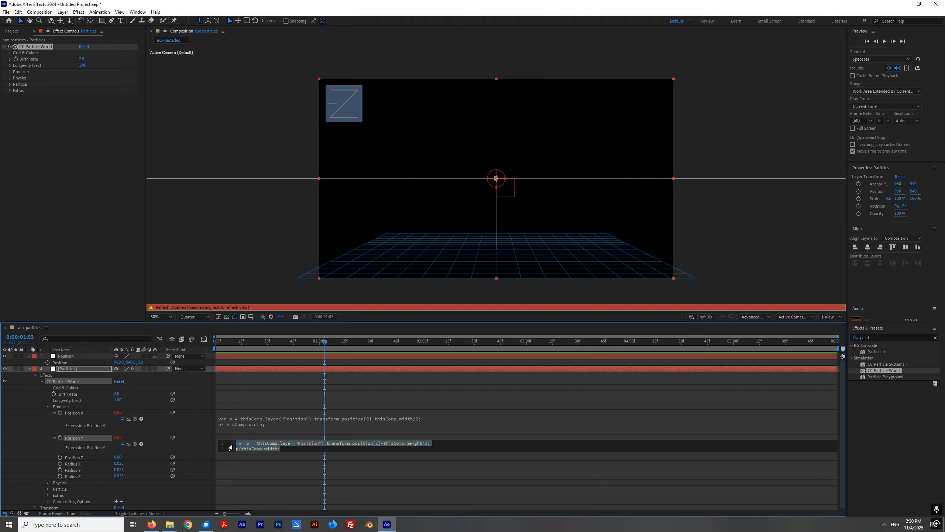
left_click(320, 451)
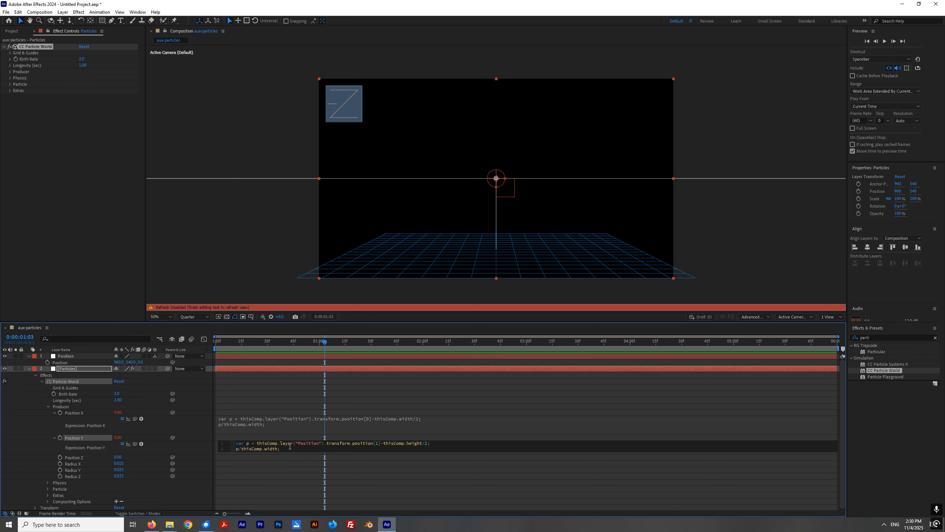
left_click(240, 250)
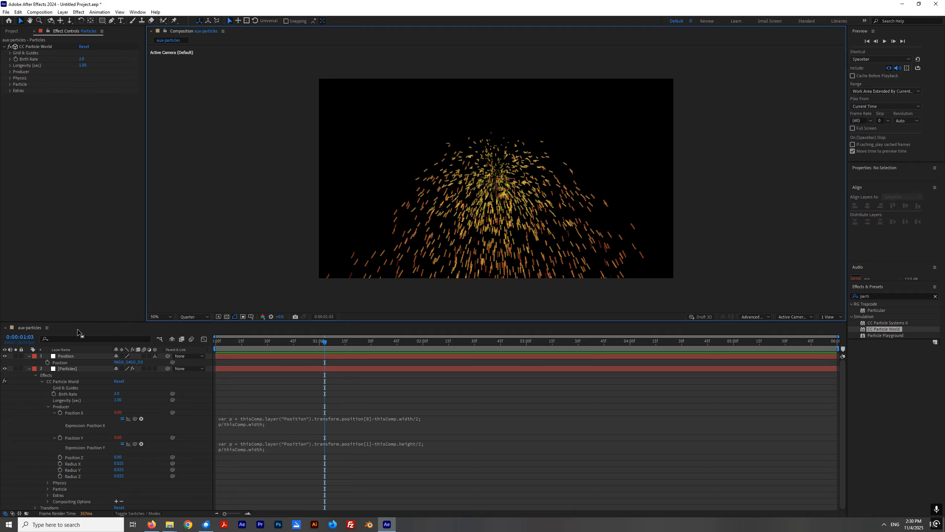
Test the Y link by moving the Position null vertically, and undo the move.
left_click(66, 356)
left_click_drag(498, 141, 497, 175)
key("ctrl+z")
Copy the Position Y expression and paste it as a new expression on Producer Position Z.
left_click(269, 449)
key("ctrl+c")
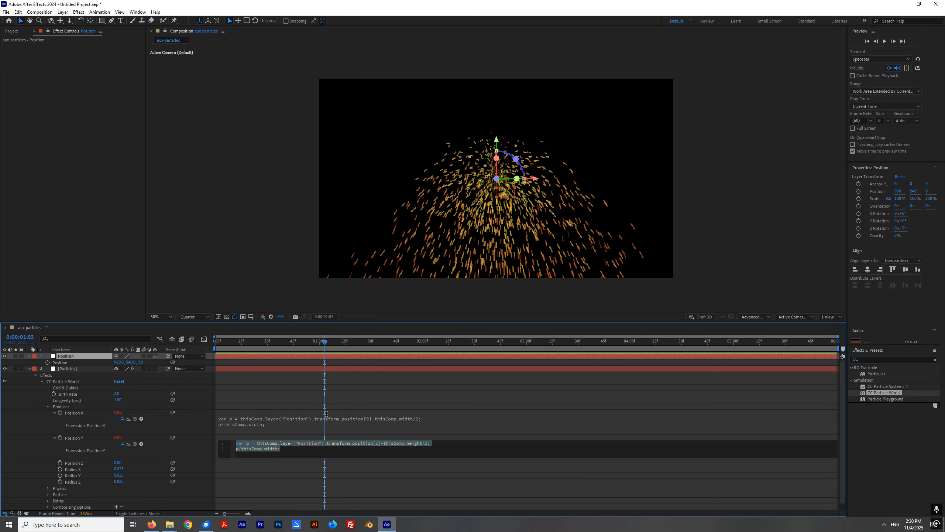
left_click(60, 463, "alt")
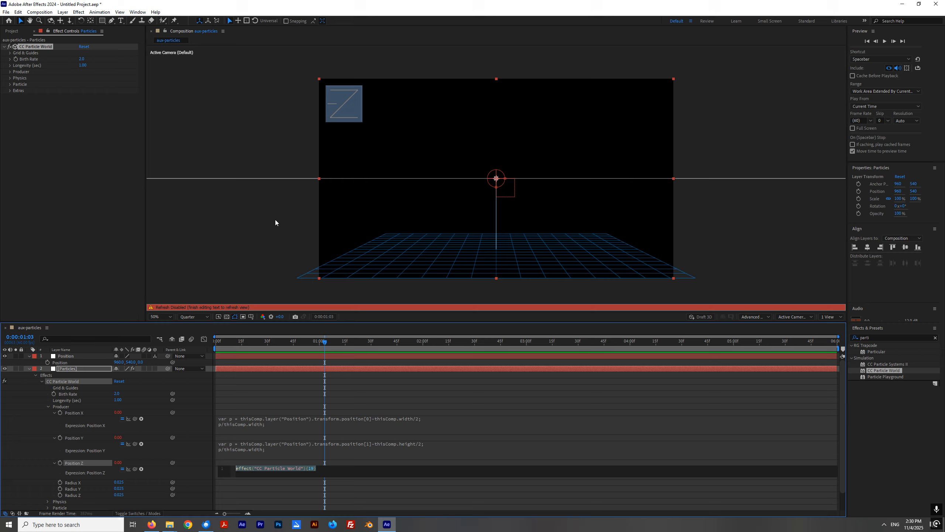
key("ctrl+v")
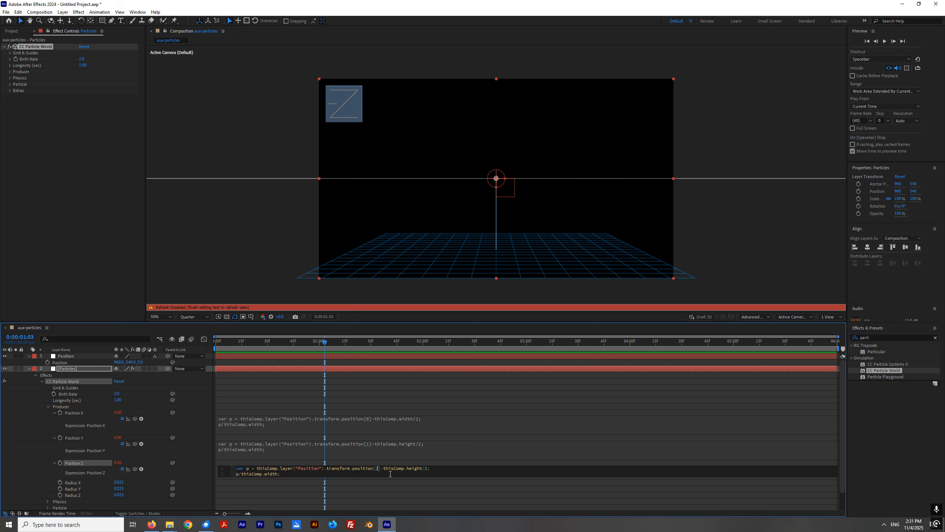
In the Position Z expression with position index 2, remove the -thisComp.height/2 offset from the first line and apply it.
left_click_drag(383, 469, 429, 470)
key("BackSpace")
left_click_drag(236, 474, 286, 475)
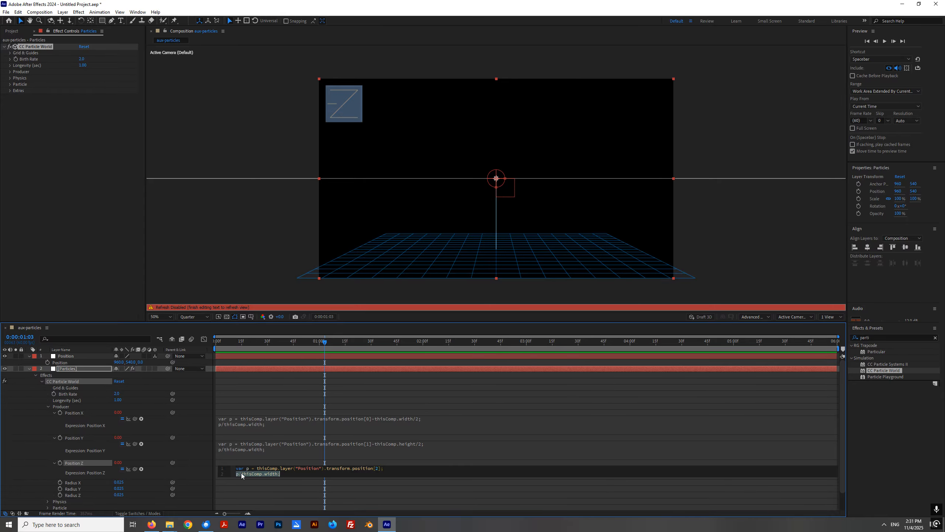
left_click(253, 269)
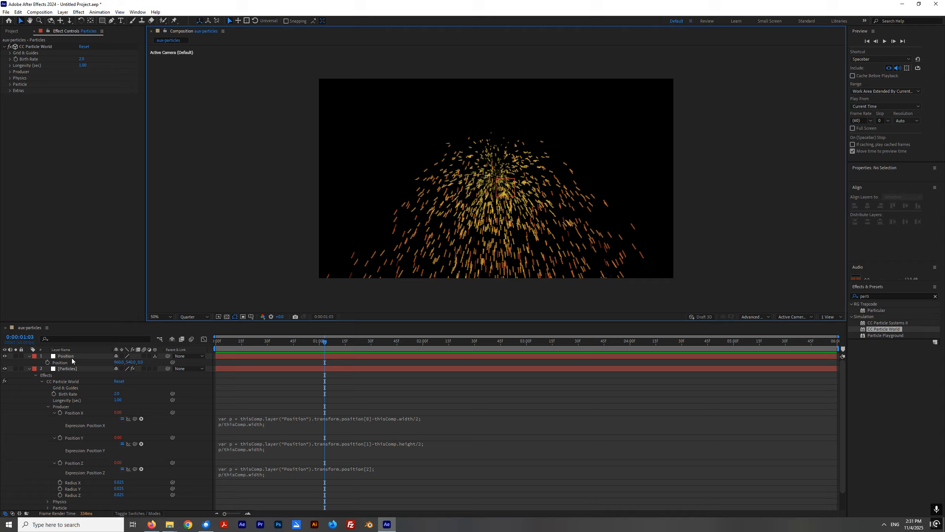
Test the links by moving the Position null horizontally and in depth, and reset its X to 960 and Z to 0.
left_click(72, 358)
left_click_drag(540, 180, 627, 194)
mouse_move(143, 362)
left_mouse_down()
mouse_move(427, 374)
mouse_move(697, 363)
mouse_move(274, 373)
mouse_move(586, 376)
mouse_move(137, 365)
mouse_move(144, 363)
left_mouse_up()
left_click(145, 362)
type("0")
key("Return")
left_click(120, 362)
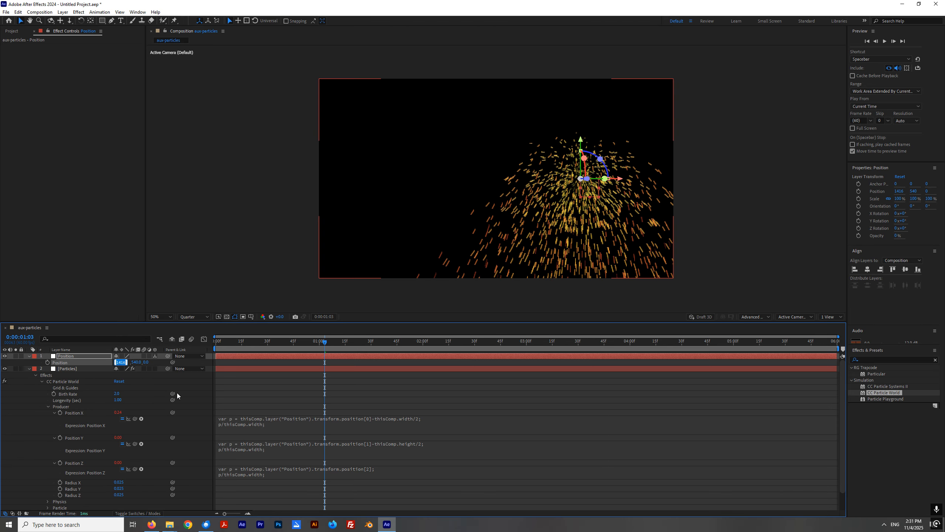
type("1")
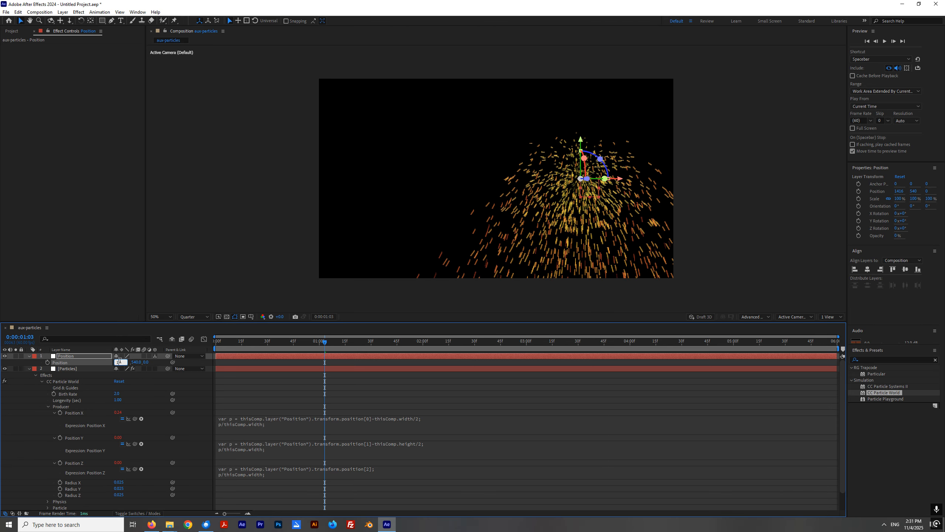
type("60")
key("Return")
left_click(239, 280)
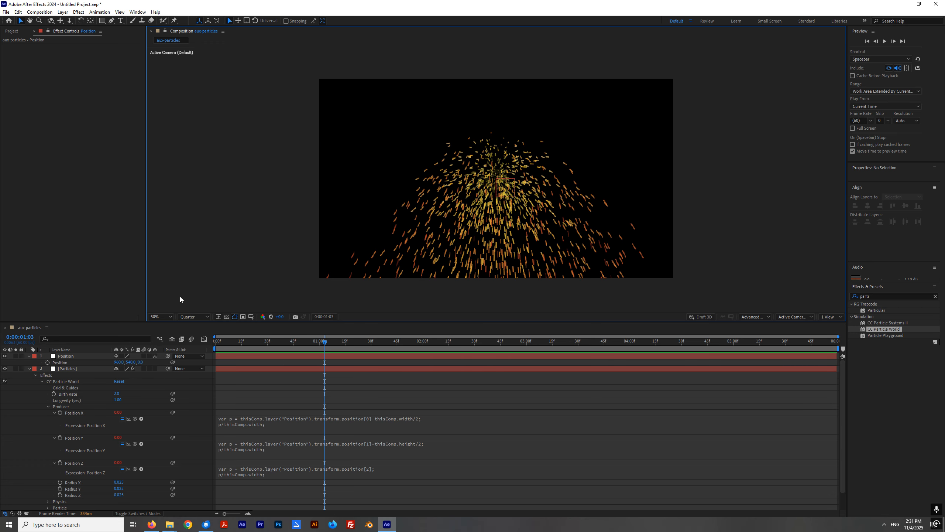
Test the Position null at X 1920, lower it below the frame's bottom edge, and check the Position X and Y expressions.
left_click(65, 356)
left_click_drag(532, 179, 713, 203)
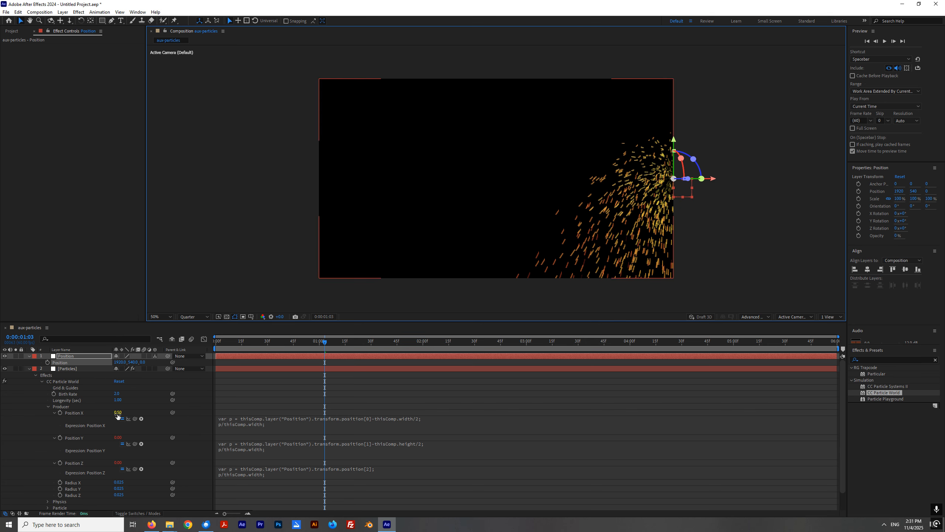
left_click_drag(217, 322, 217, 272)
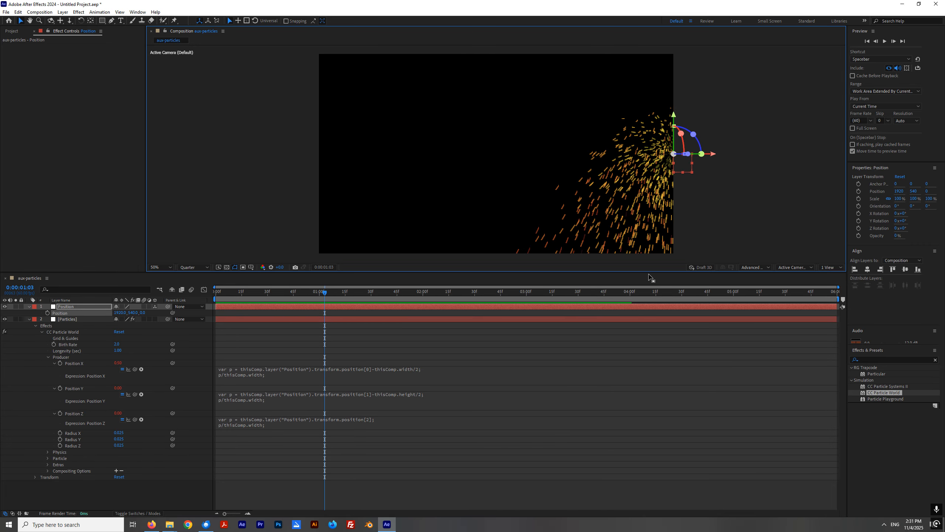
left_click_drag(650, 278, 651, 318)
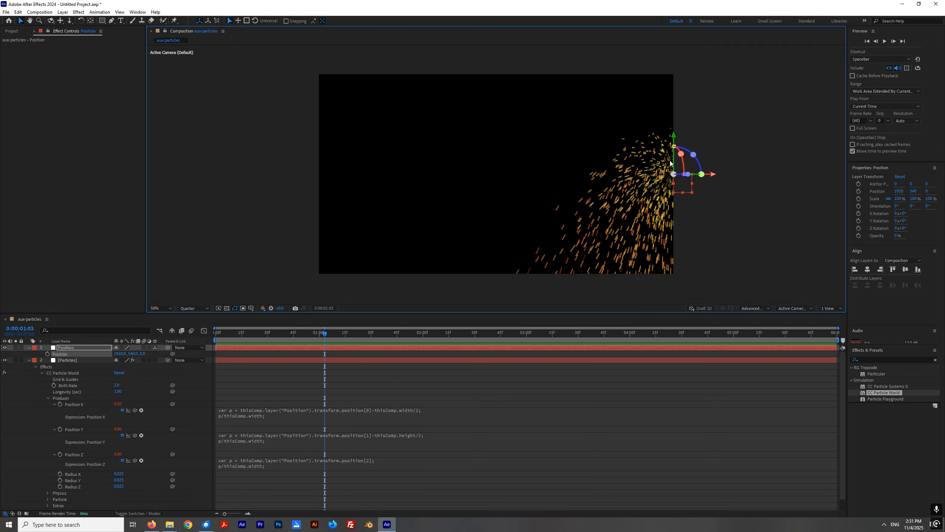
key("comma")
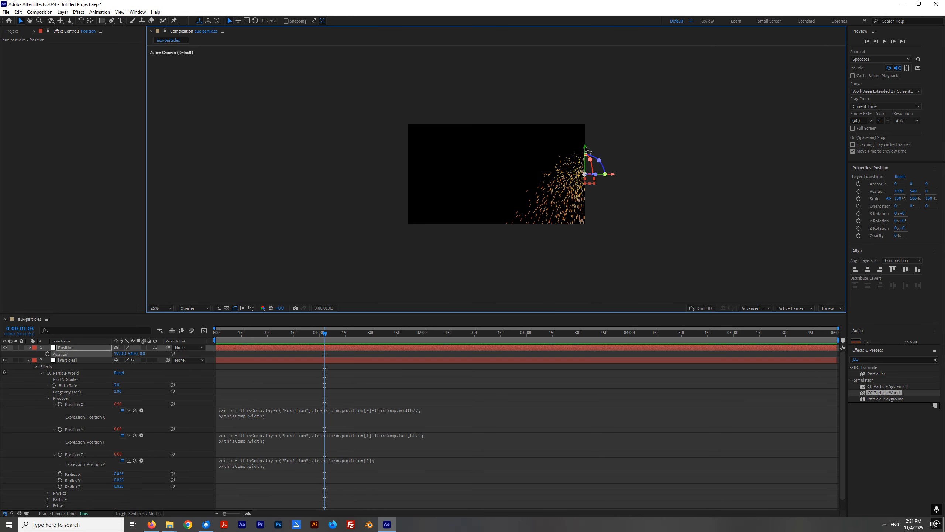
left_click_drag(587, 150, 589, 224)
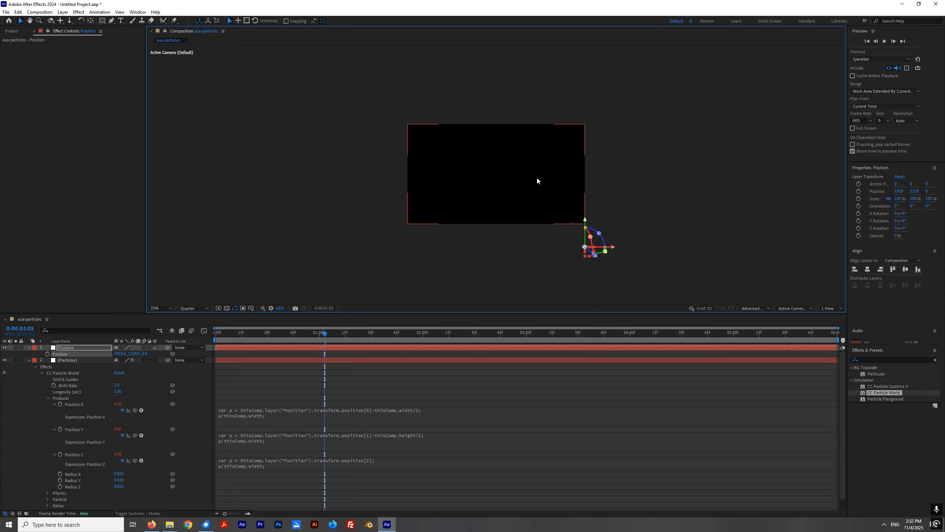
left_click_drag(585, 220, 585, 237)
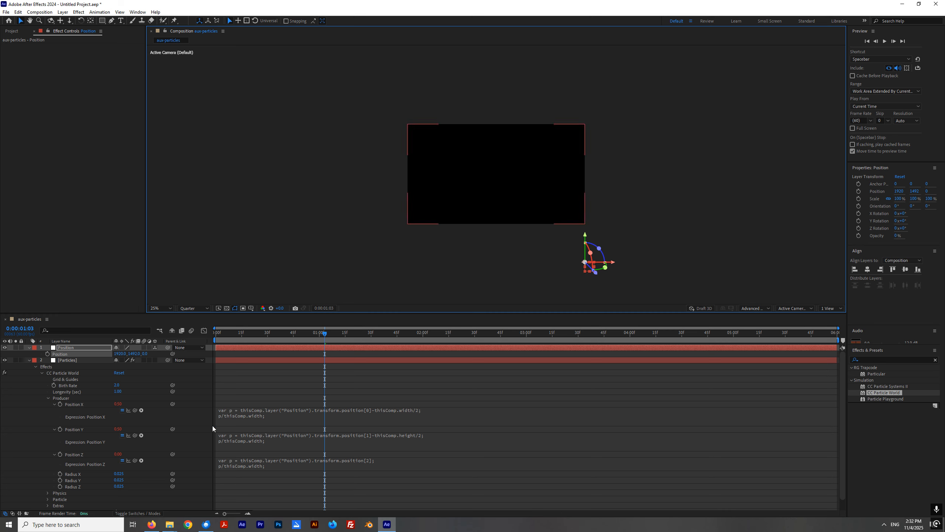
left_click(286, 419)
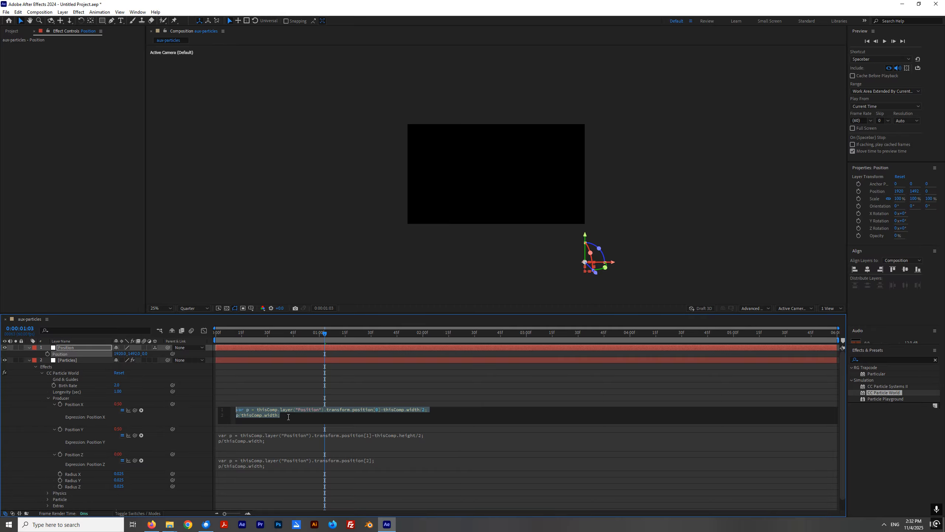
left_click(290, 417)
left_click(266, 447)
left_click(292, 392)
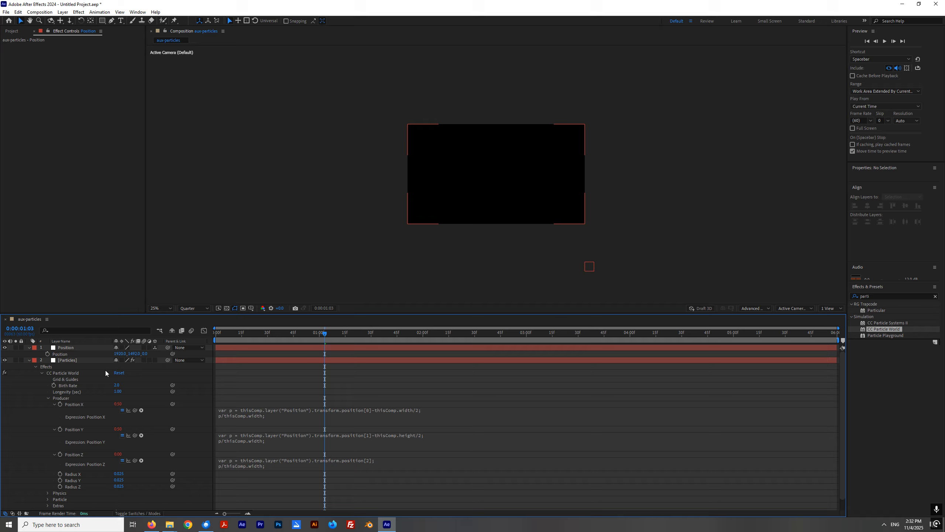
Return the Position null to the composition's centre at X 960, Y 540.
left_click(135, 353)
type("540")
key("Return")
left_click(120, 354)
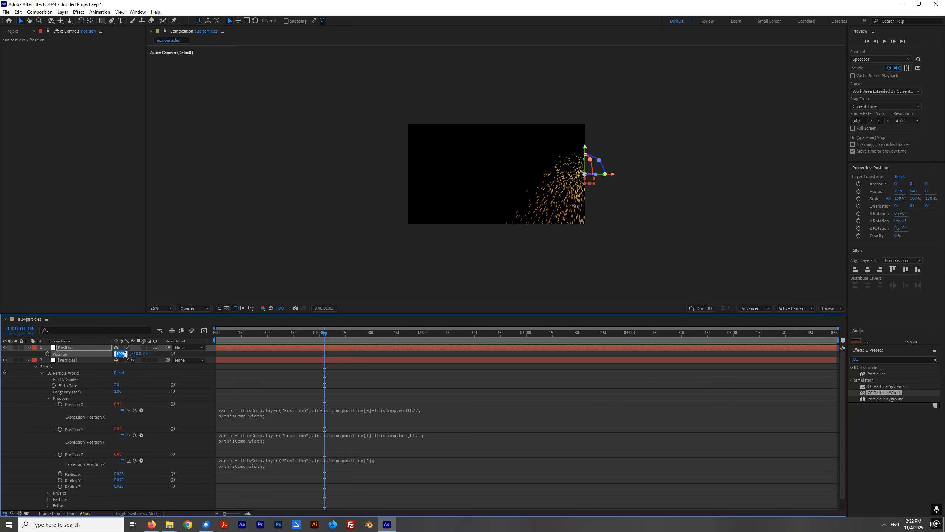
type("960")
key("Return")
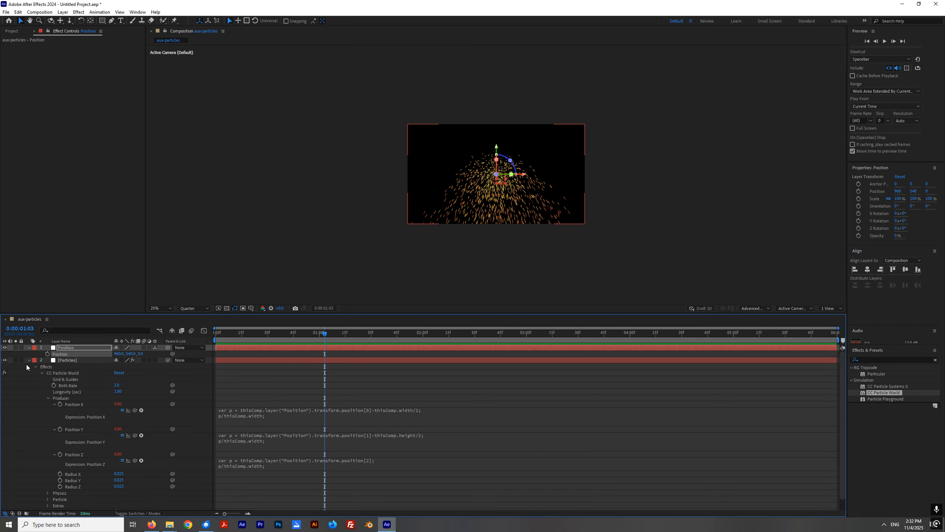
Collapse the properties of the Particles and Position layers in the timeline.
left_click(29, 360)
left_click(65, 359)
left_click(67, 354)
left_click(226, 388)
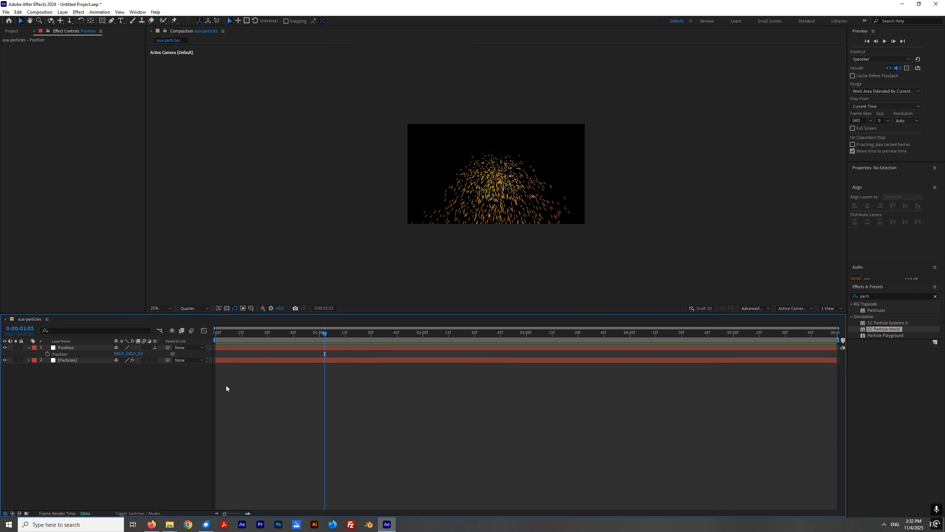
left_click(28, 347)
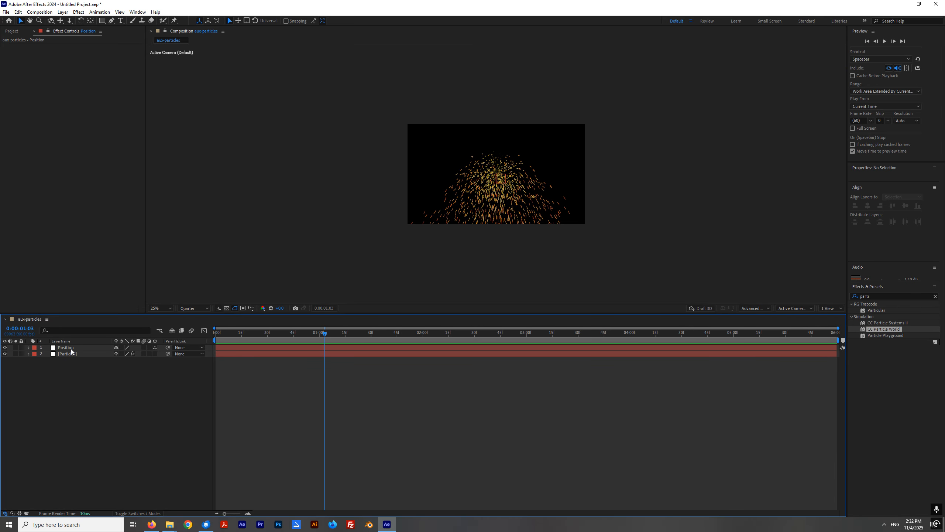
left_click(65, 347)
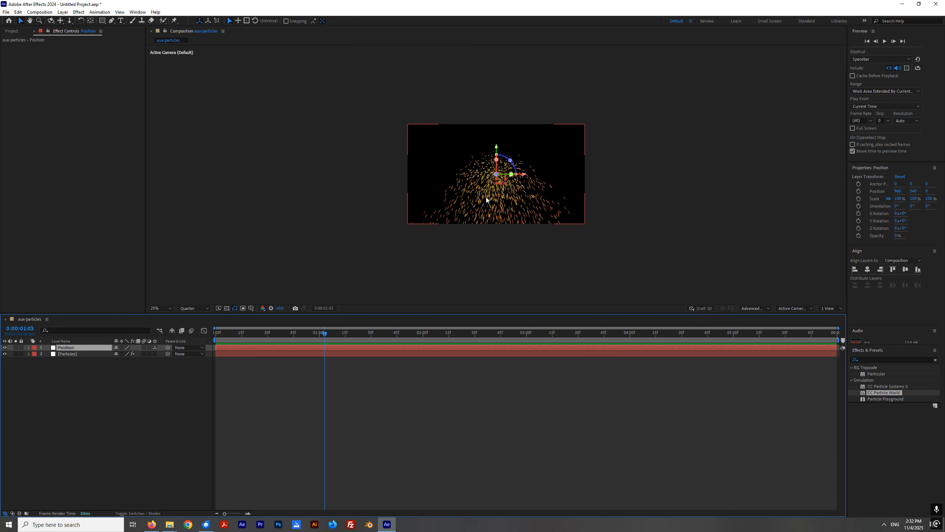
On the Particles layer's CC Particle World, set Particle Type to Faded Sphere and Longevity to 3 seconds.
left_click(74, 355)
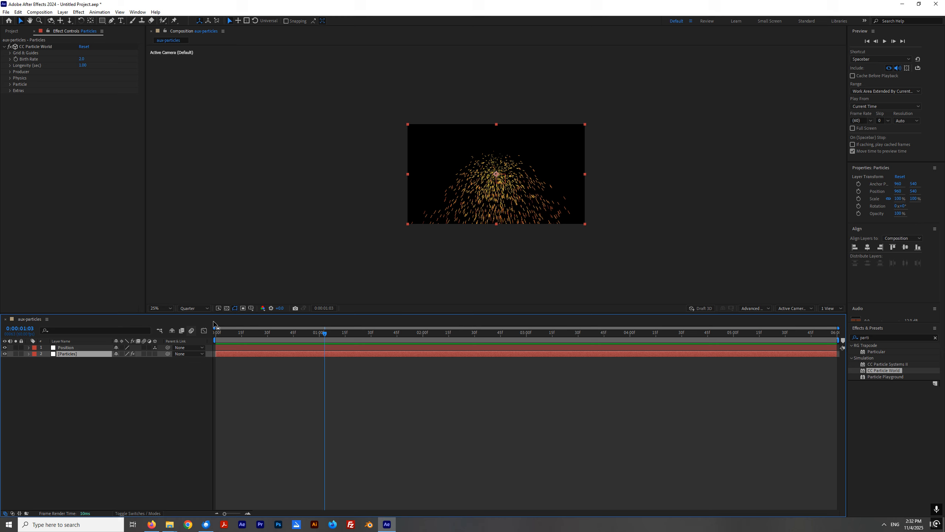
left_click(10, 85)
left_click(94, 90)
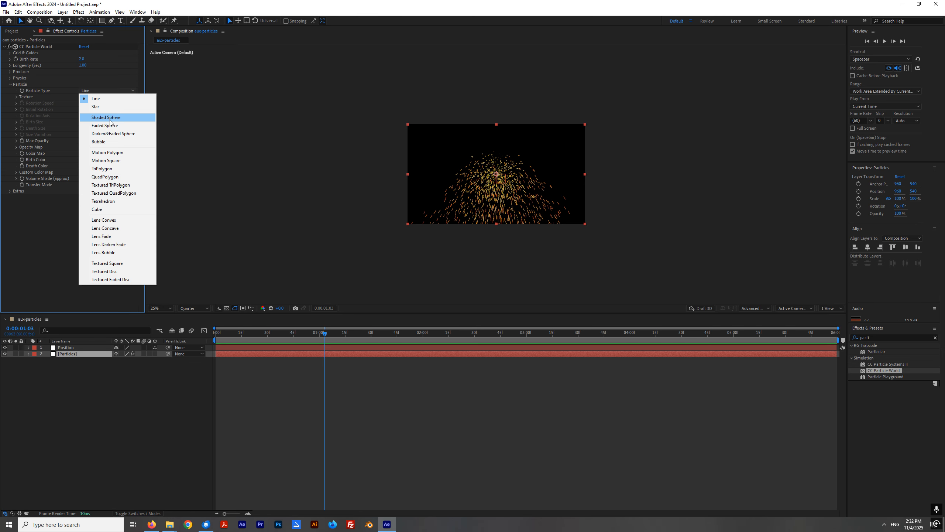
left_click(122, 127)
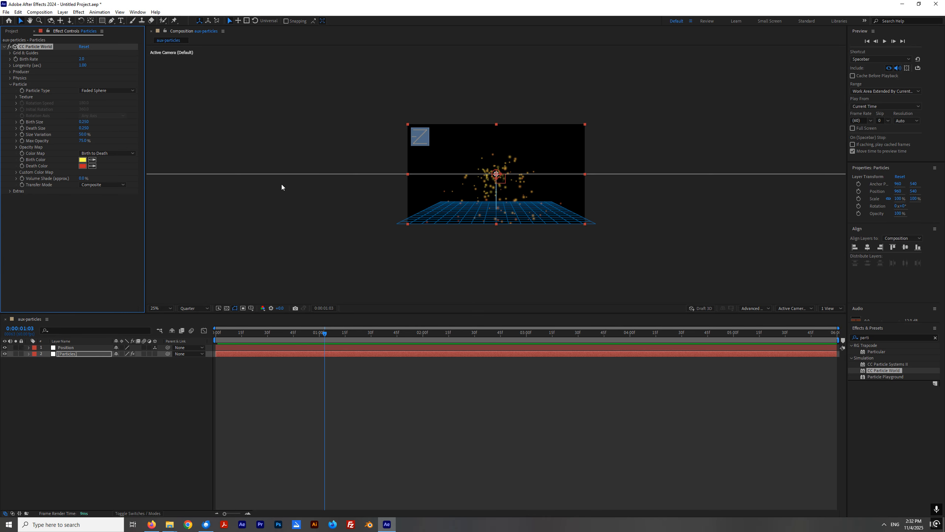
scroll(240, 196, "up", 2)
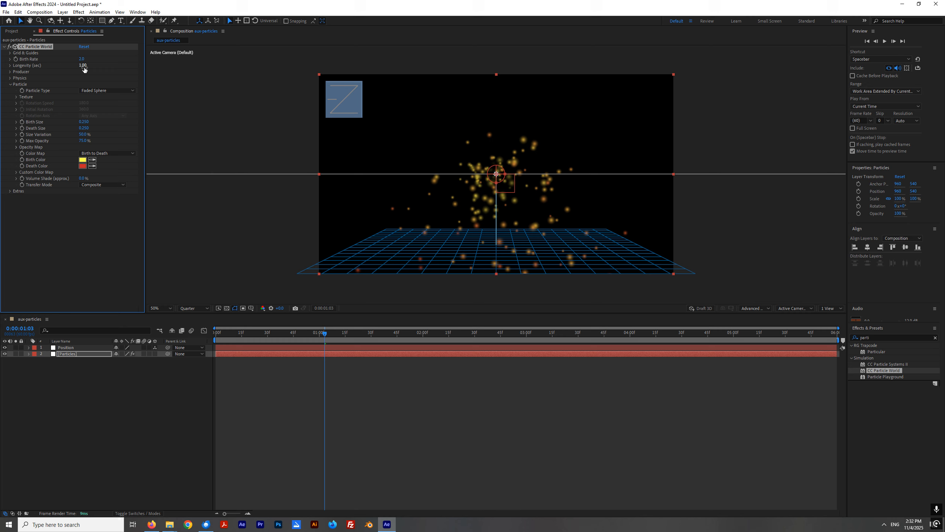
key("Return")
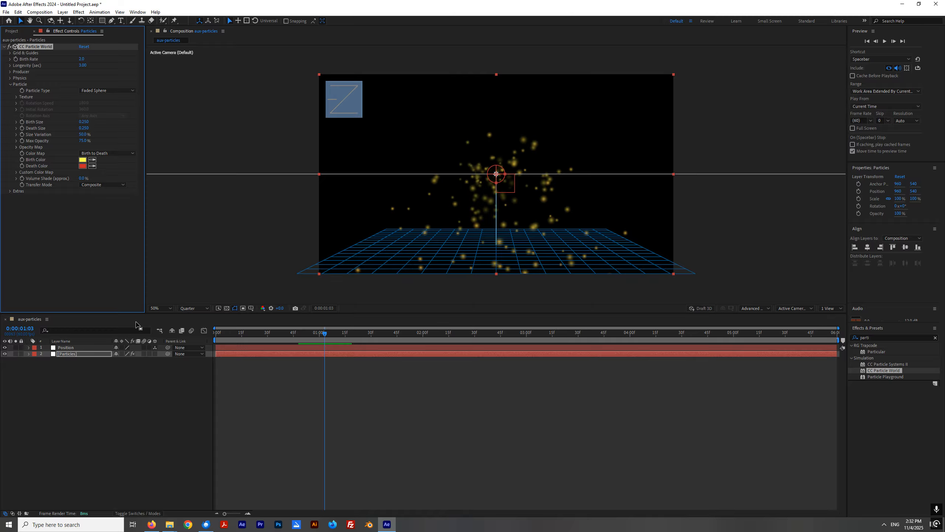
Set the particles' Birth Size and Death Size to 0.020.
left_click(85, 122)
left_click(86, 122)
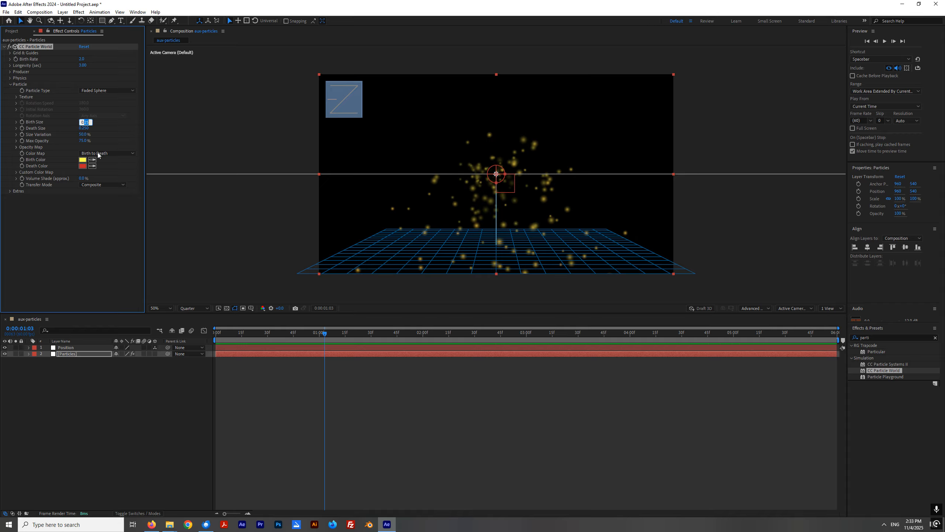
left_click(86, 128)
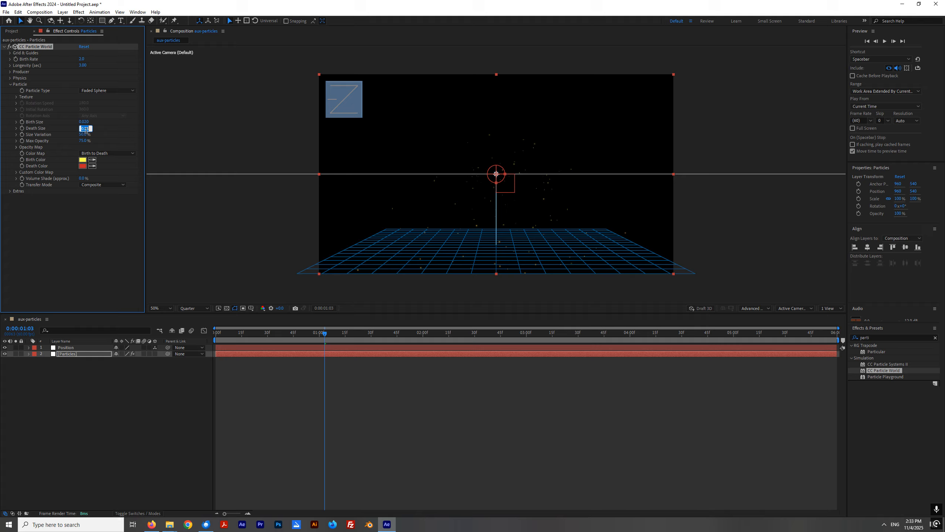
left_click_drag(86, 129, 149, 139)
type("022")
key("BackSpace")
key("Return")
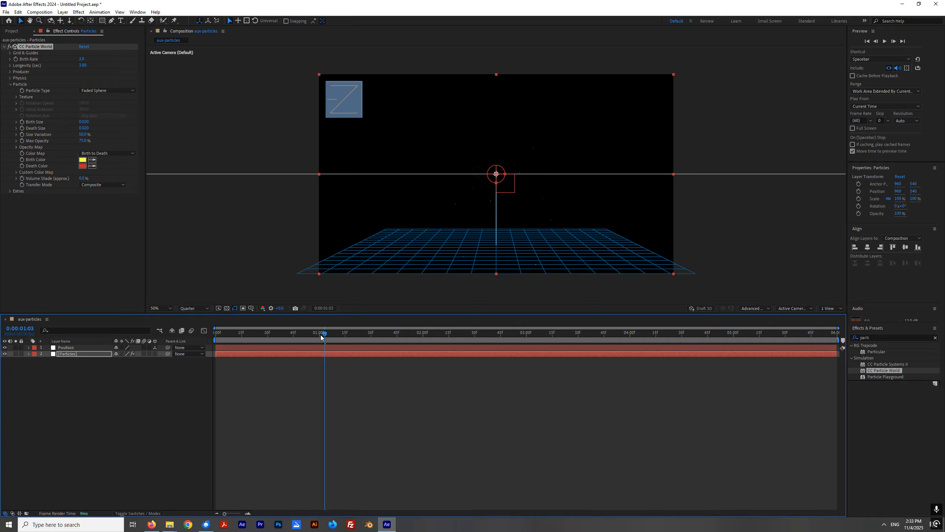
In CC Particle World's Physics settings, set Animation to Fire and Gravity to 0.
left_click_drag(320, 335, 297, 348)
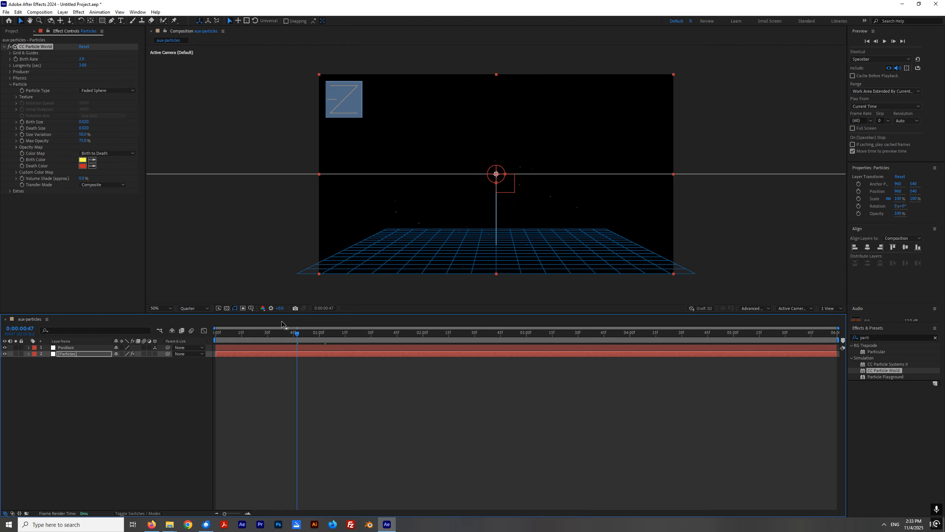
left_click(10, 84)
left_click(10, 78)
left_click(109, 85)
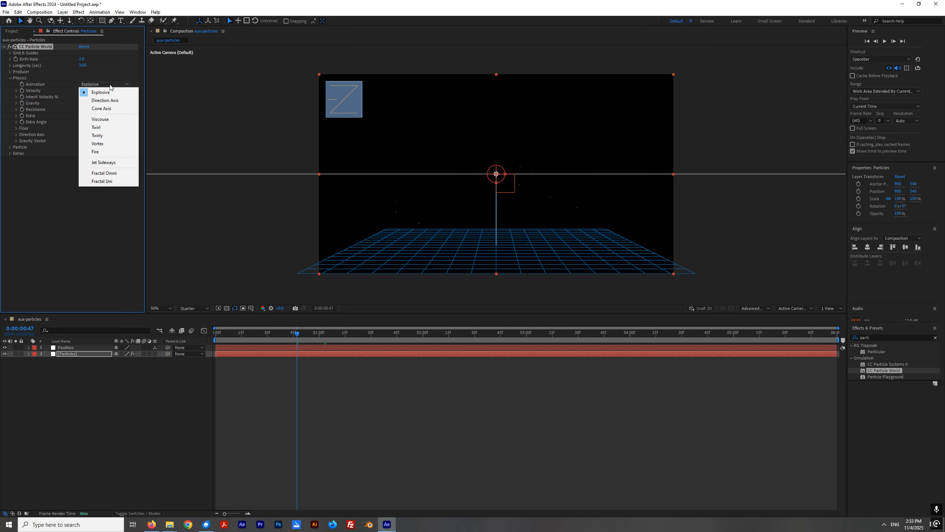
left_click(105, 152)
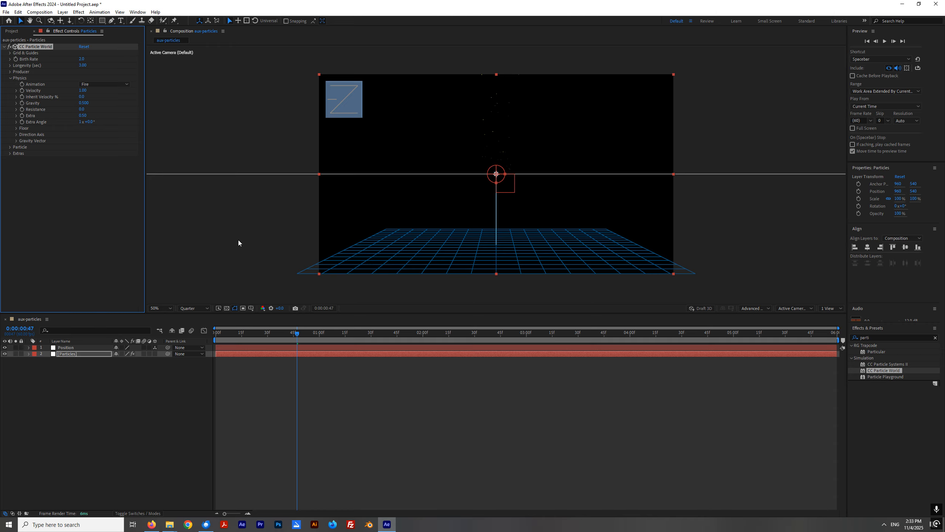
left_click(84, 103)
type("0")
key("Return")
Move the Position null to about X 192 at the start of the timeline and set a Position keyframe there.
left_click_drag(297, 335, 188, 348)
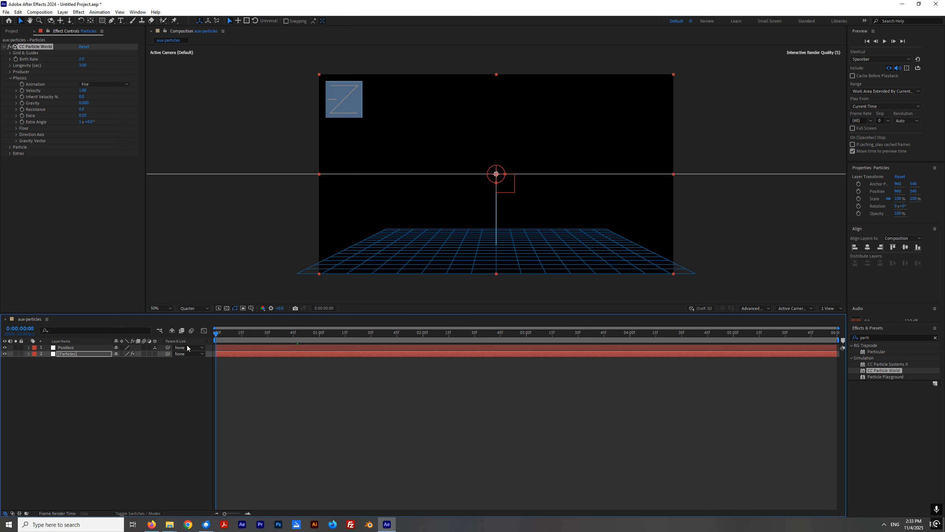
left_click(70, 348)
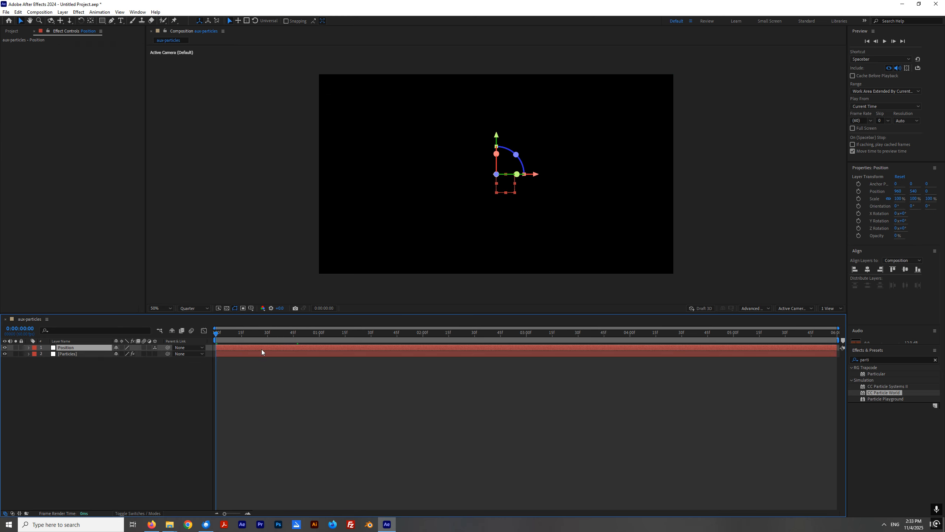
key("p")
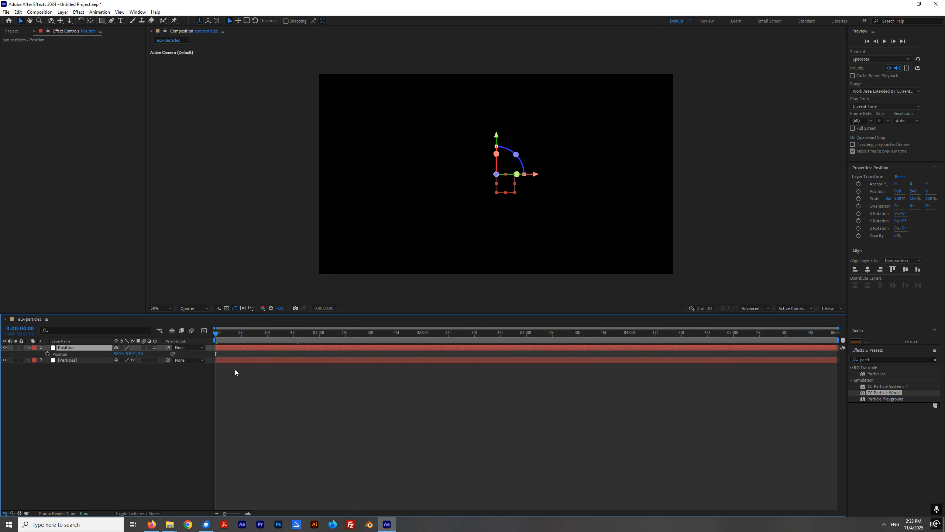
left_click_drag(537, 175, 395, 193)
left_click(48, 354)
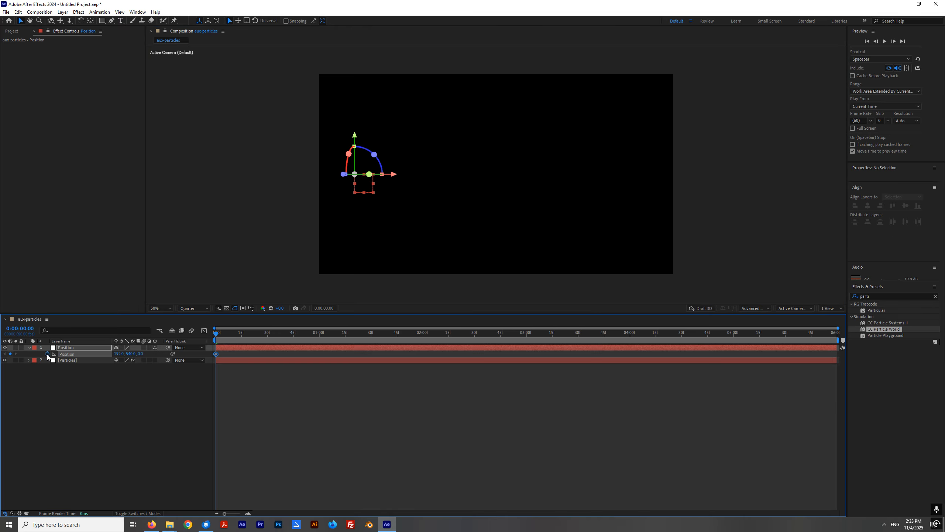
Move the Position null horizontally to about X 1706 at 1 second for a second keyframe, and preview from the start.
left_click(319, 334)
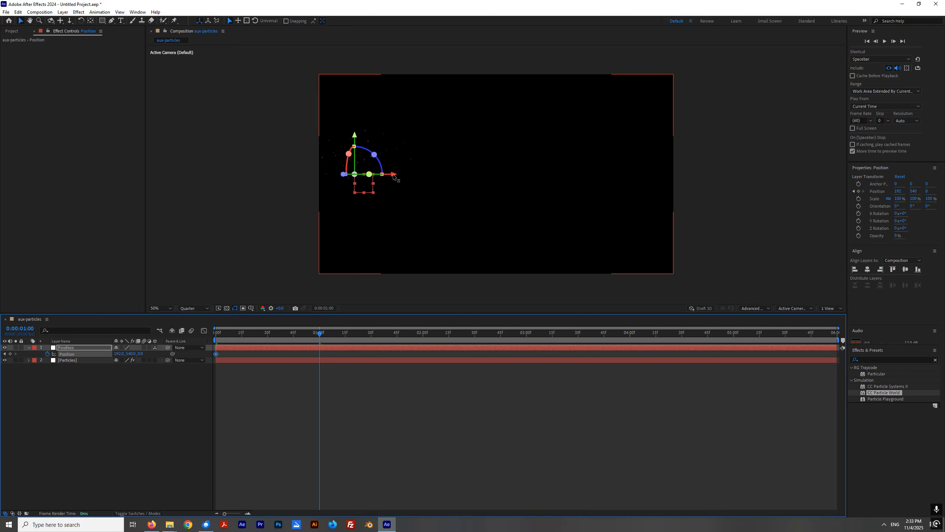
left_click_drag(395, 174, 681, 193)
key("Home")
key("space")
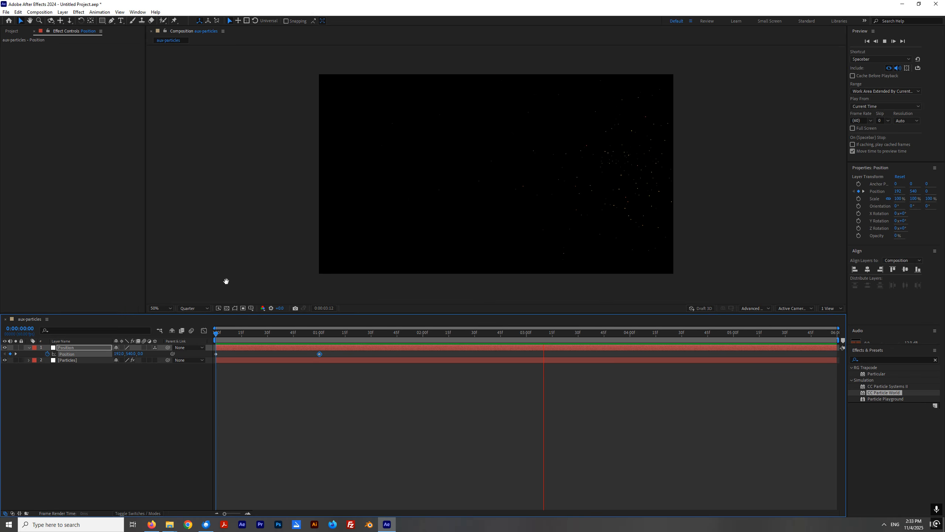
Set the composition's preview resolution to Half and play back the particle trail again.
key("space")
left_click(221, 332)
key("space")
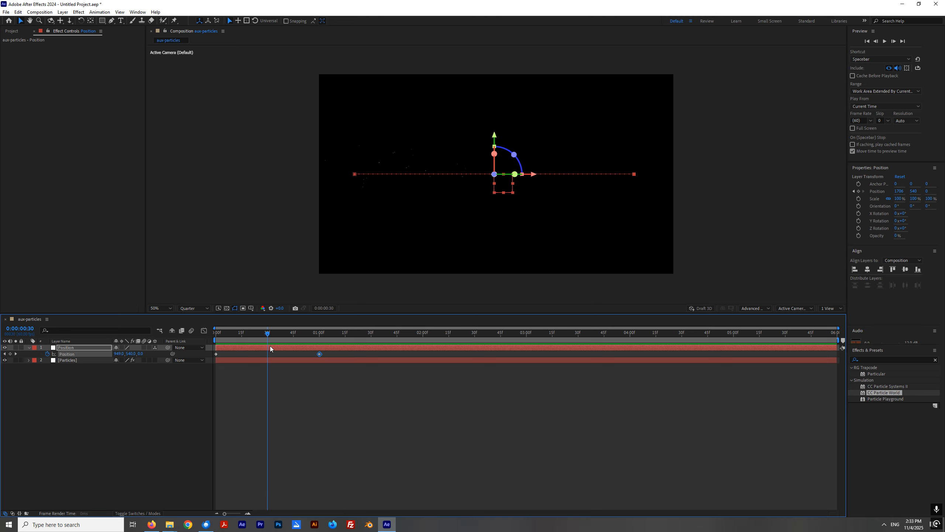
key("space")
left_click(207, 309)
left_click(195, 334)
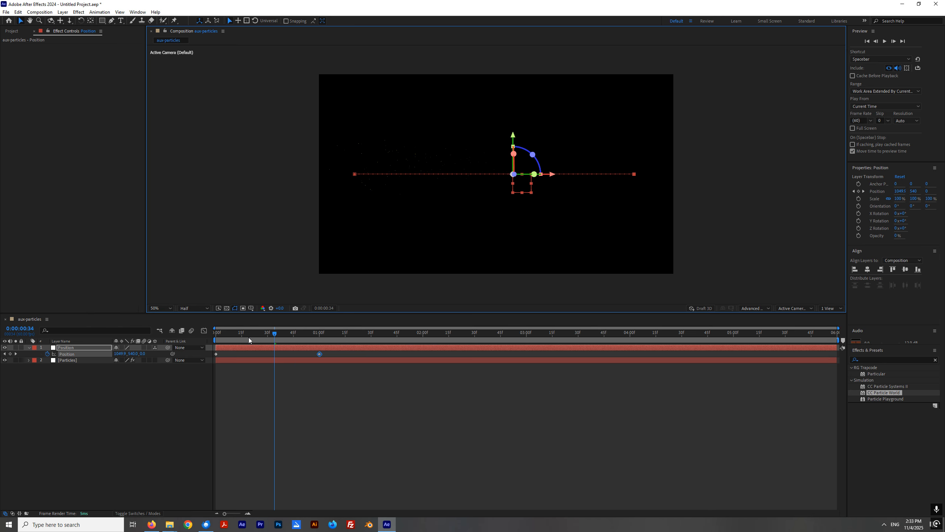
key("space")
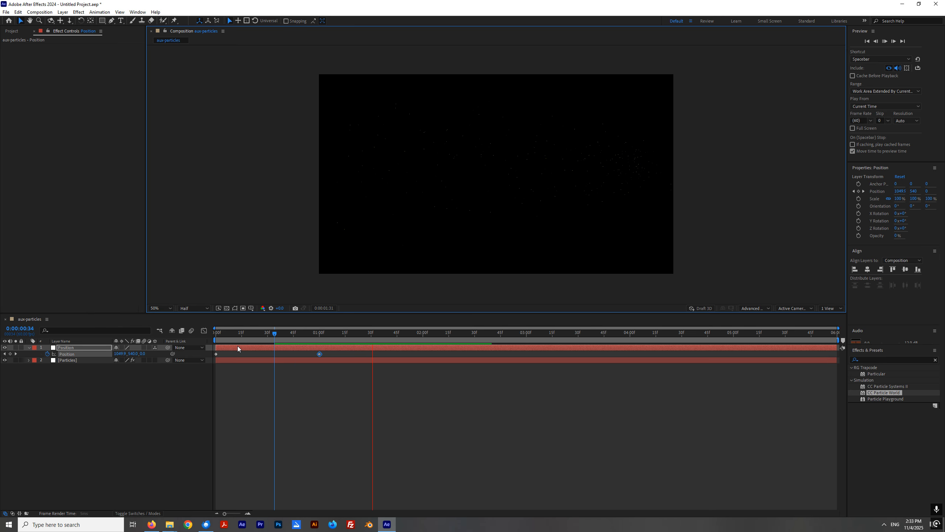
left_click_drag(217, 334, 361, 363)
Set both Extra and Extra Angle to 0 in the Particles layer's CC Particle World physics.
left_click(70, 360)
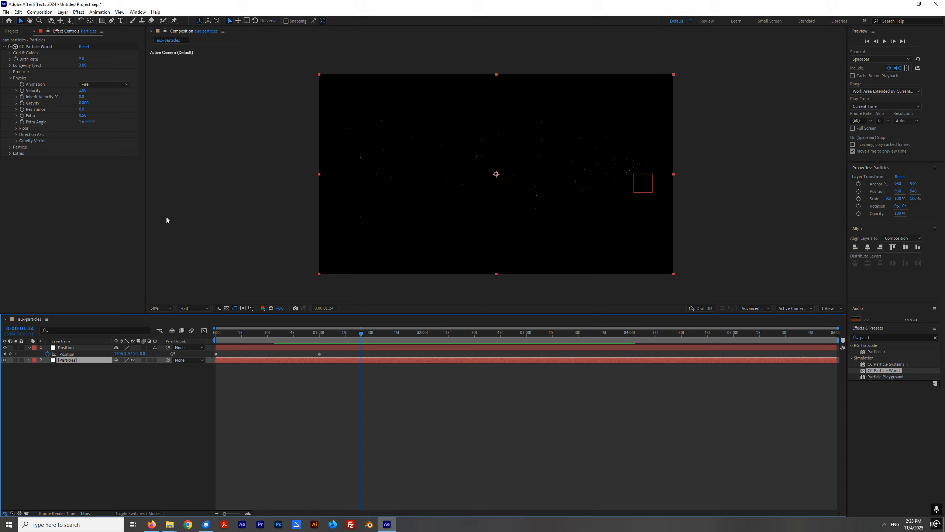
left_click(84, 116)
type("0")
left_click(80, 122)
type("0")
key("Return")
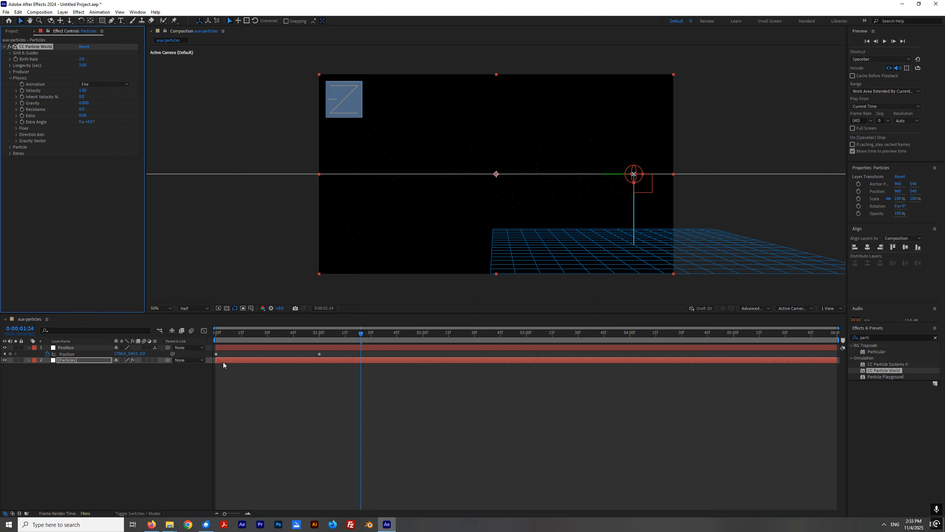
Play the particle animation from the start, then scrub to the second Position keyframe at 1 second.
left_click_drag(219, 333, 277, 362)
key("space")
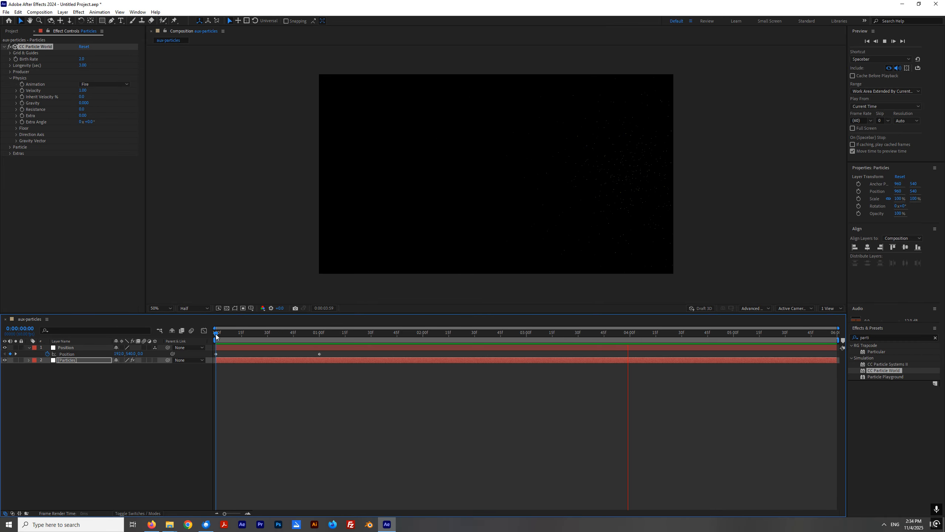
left_click_drag(217, 335, 319, 387)
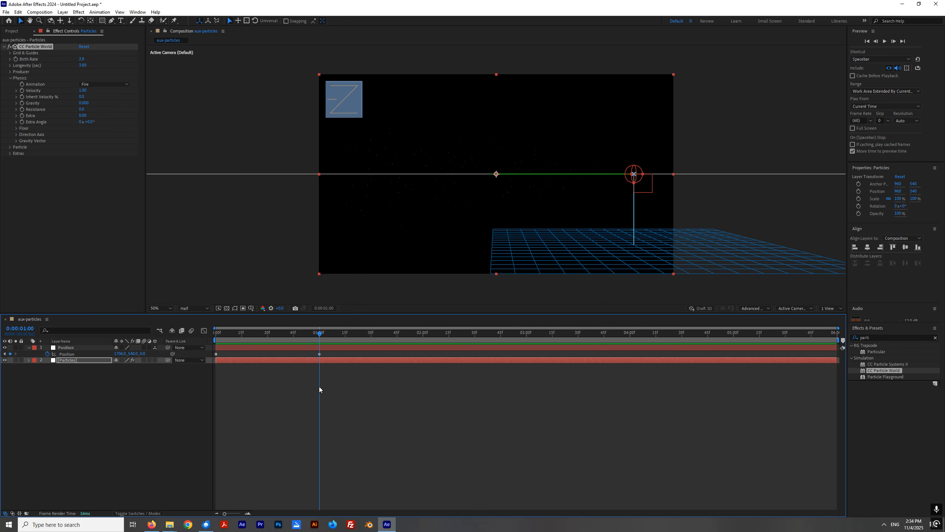
Change the Birth Color of the CC Particle World particles to a violet-blue.
left_click(89, 417)
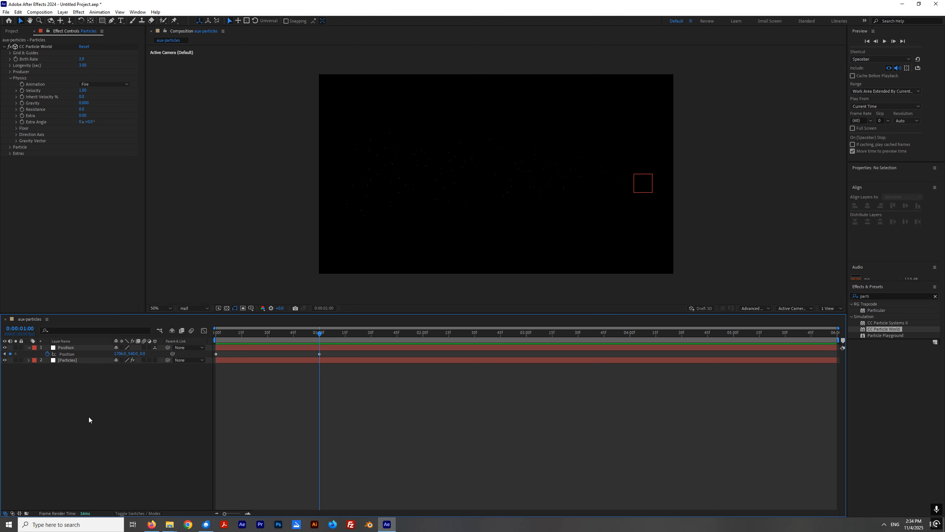
left_click(70, 348)
left_click(67, 360)
left_click(10, 78)
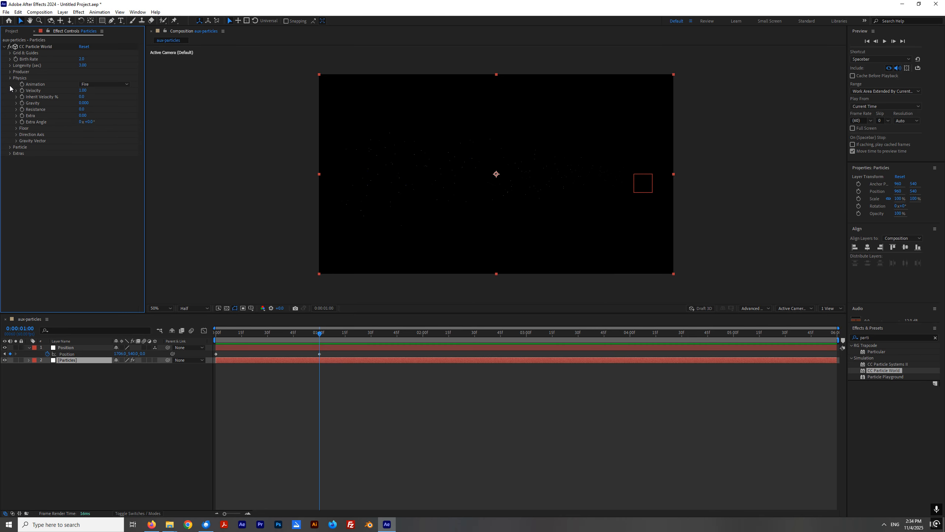
left_click(10, 84)
left_click_drag(144, 154, 155, 153)
left_click(87, 159)
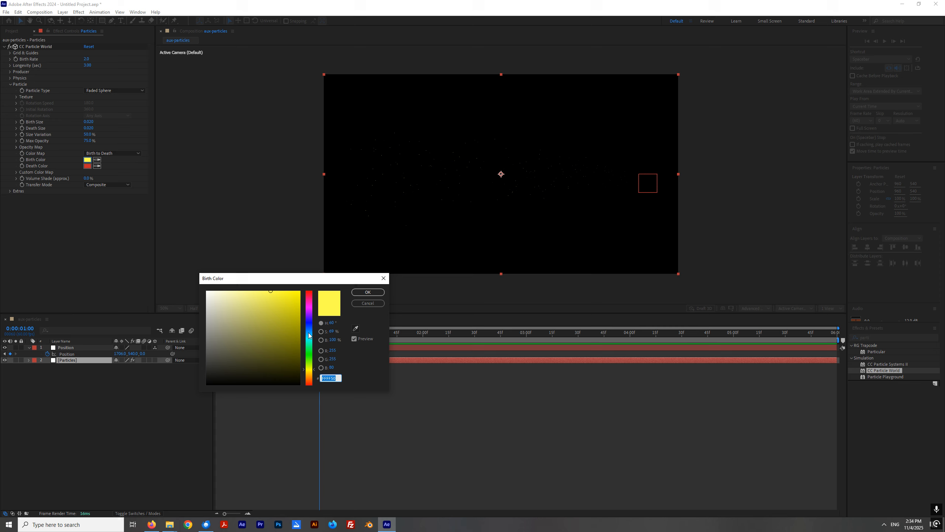
left_click(309, 318)
left_click_drag(269, 292, 259, 287)
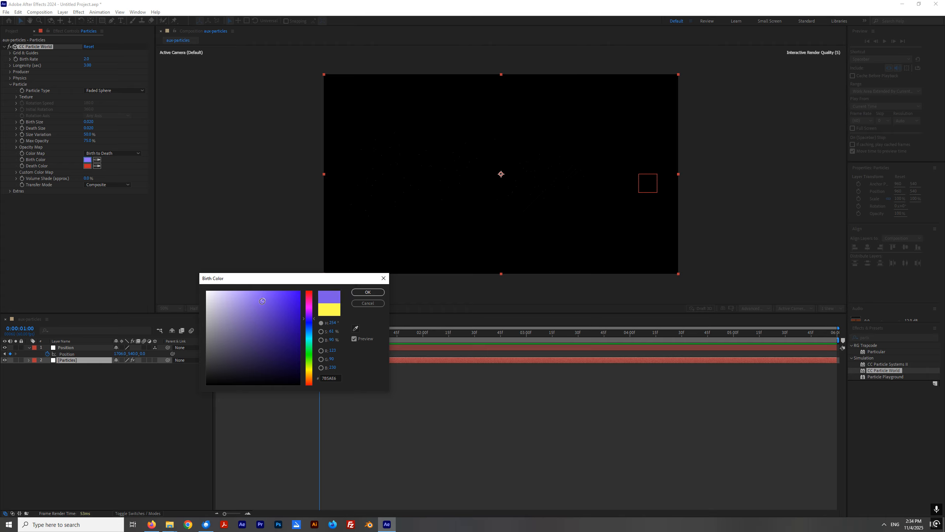
left_click(355, 294)
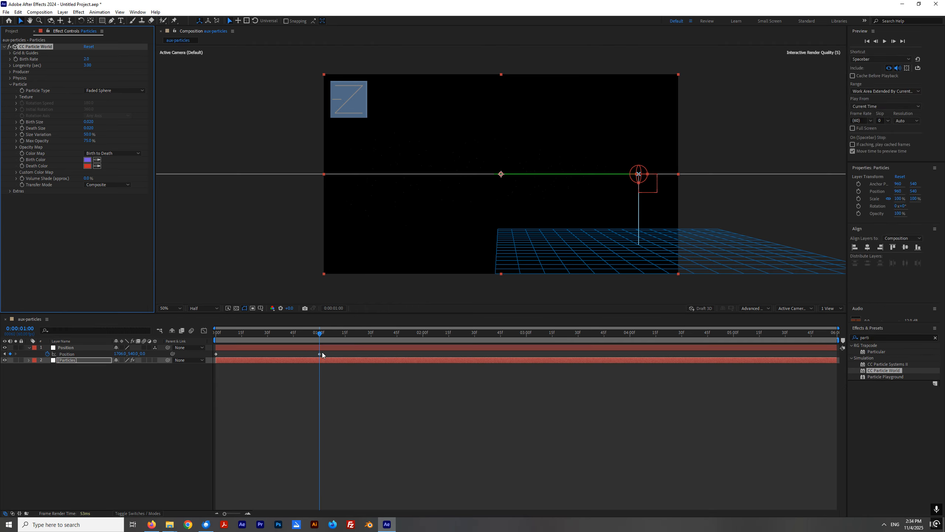
Preview the recolored particles from the start and return to the 1-second mark.
left_click_drag(323, 334, 216, 334)
key("space")
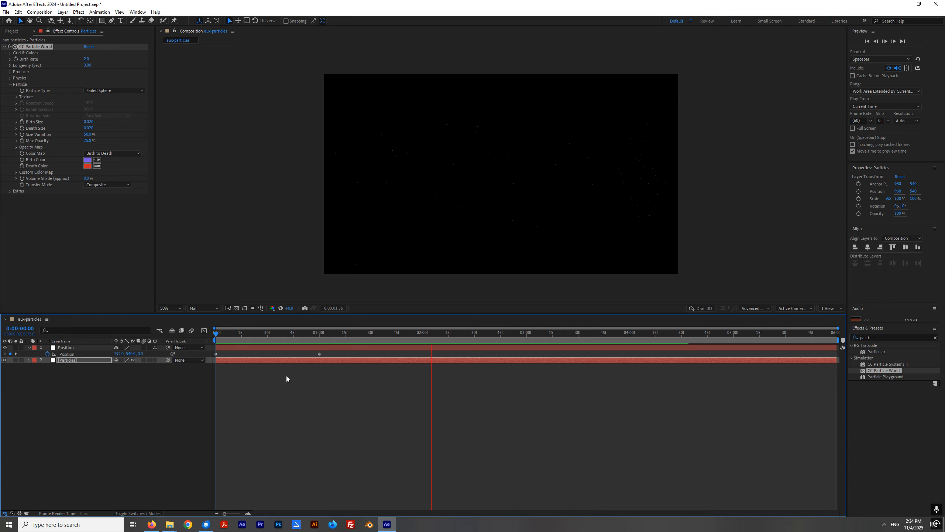
key("space")
left_click_drag(238, 335, 320, 335)
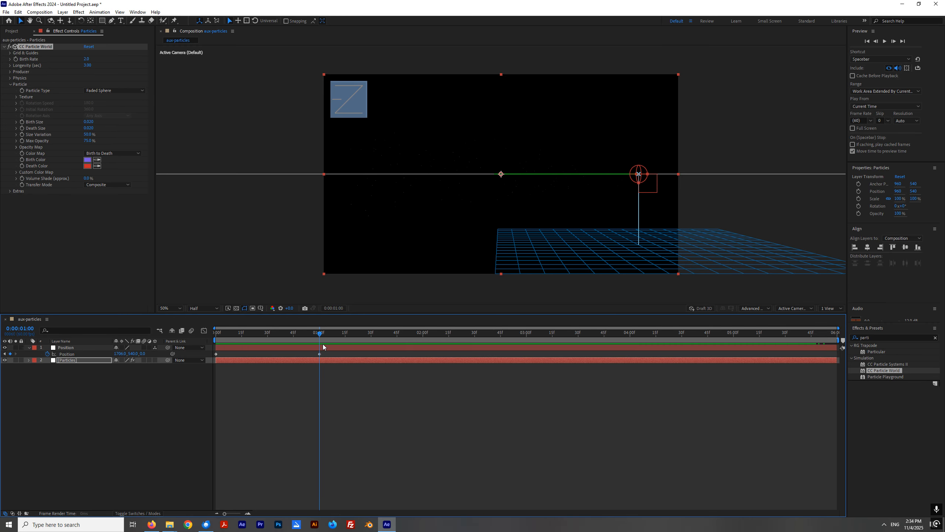
Collapse the Position layer's properties and apply the Echo effect to the Particles layer.
left_click(55, 432)
left_click(46, 348)
left_click(29, 348)
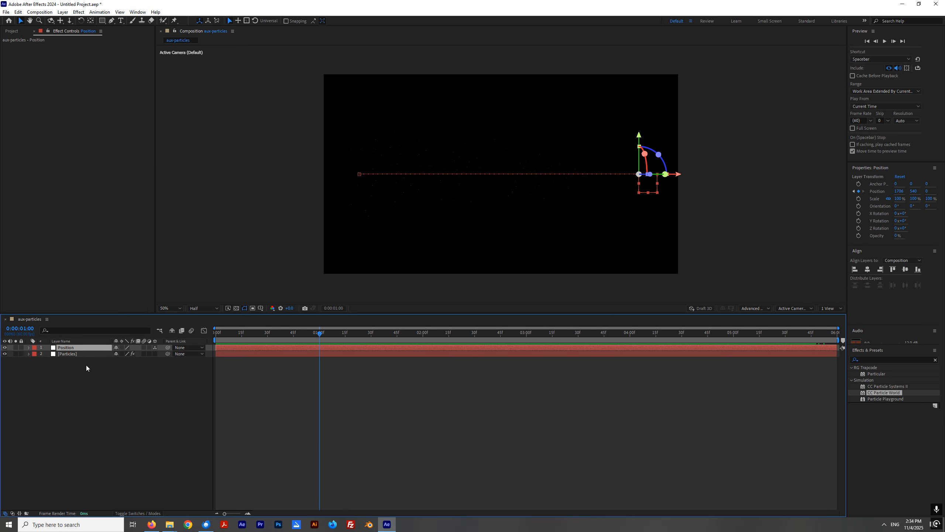
left_click(69, 354)
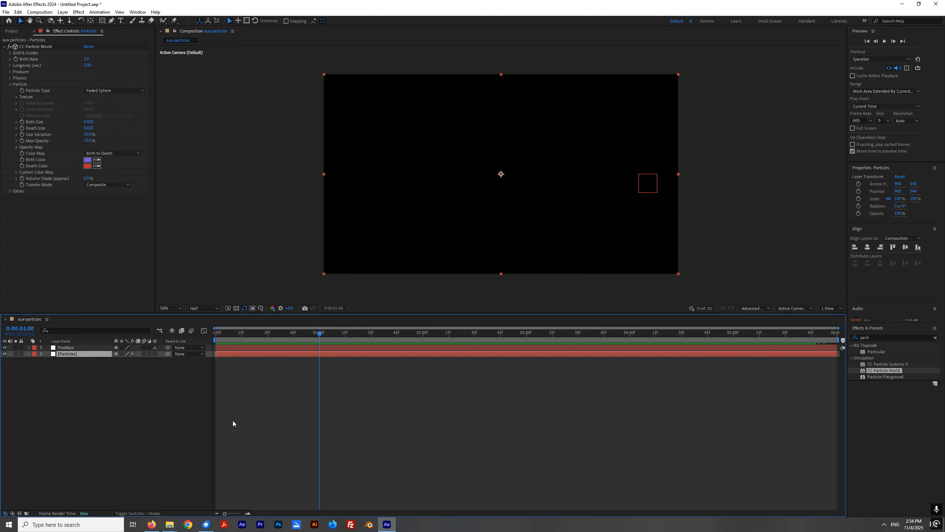
left_click(875, 338)
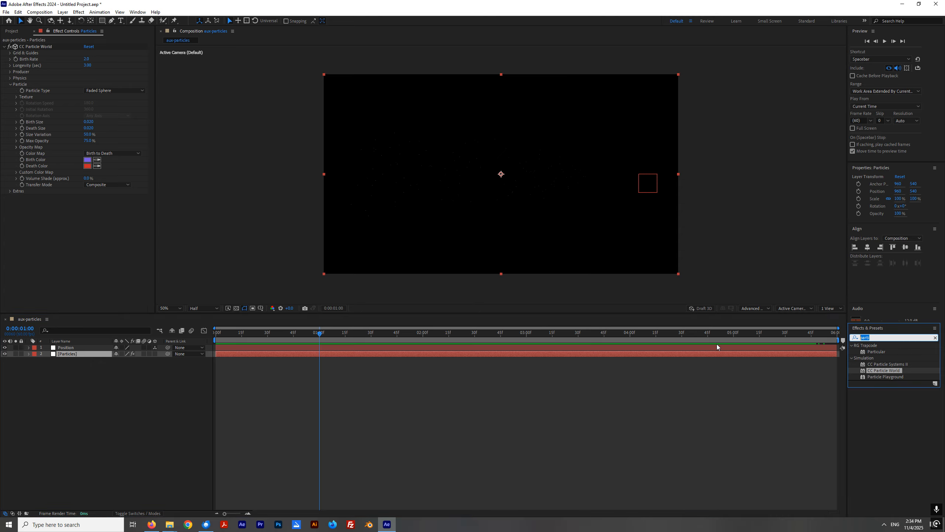
type("echo")
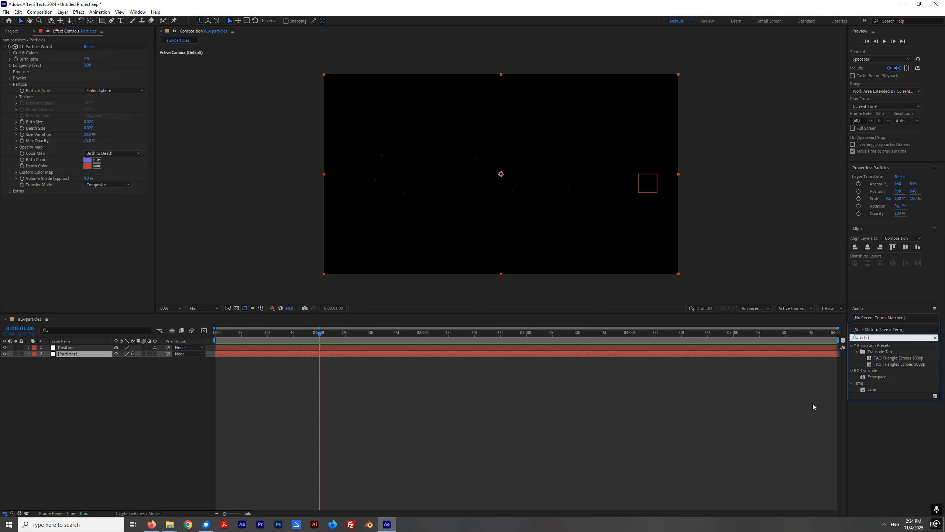
left_click(790, 407)
left_click(876, 297)
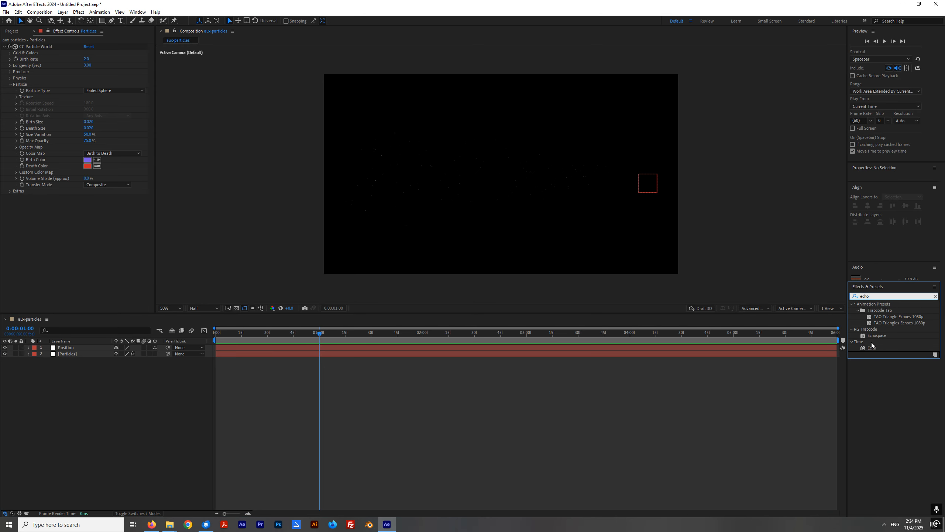
left_click_drag(873, 350, 67, 355)
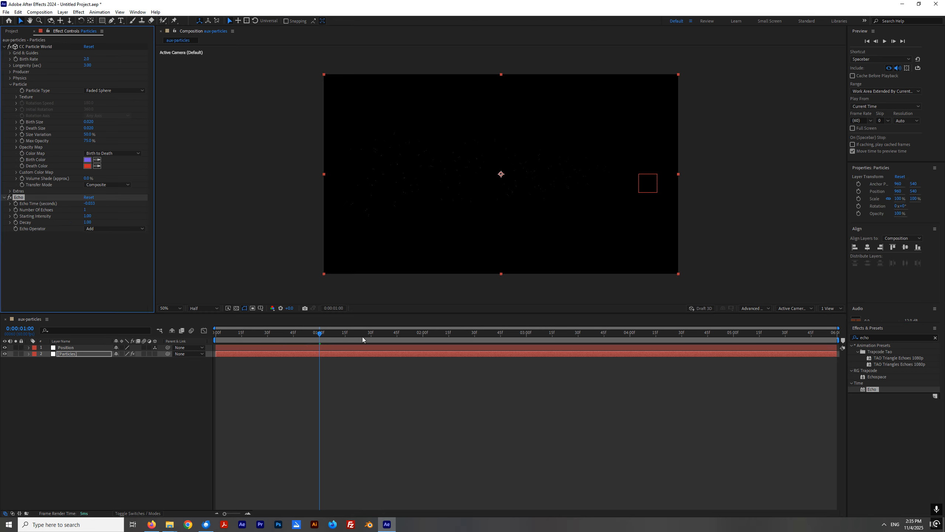
Preview the Echo effect from the start of the timeline and scrub to about 1.5 seconds.
left_click_drag(320, 334, 150, 338)
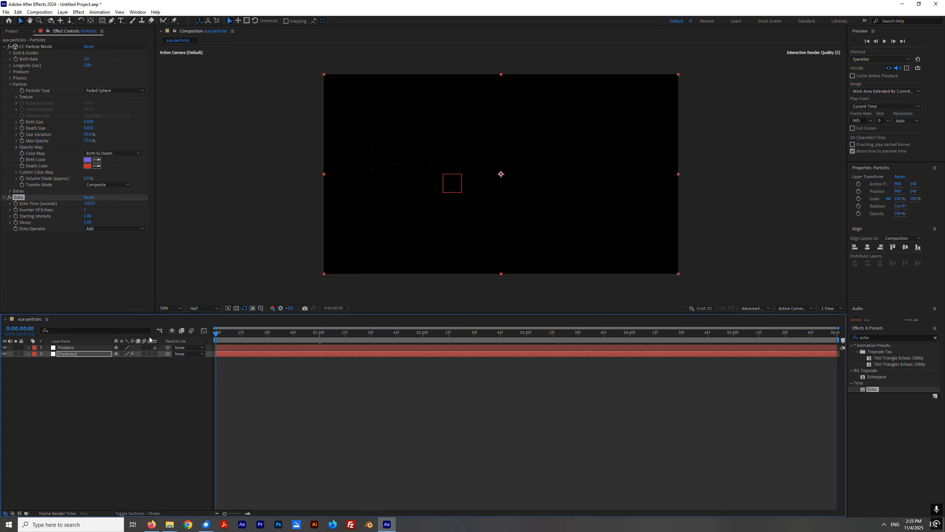
key("space")
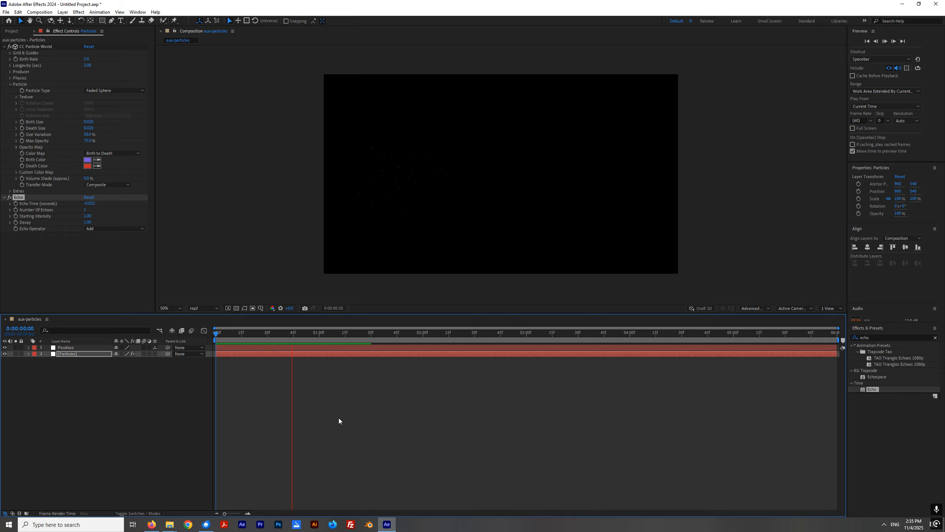
key("space")
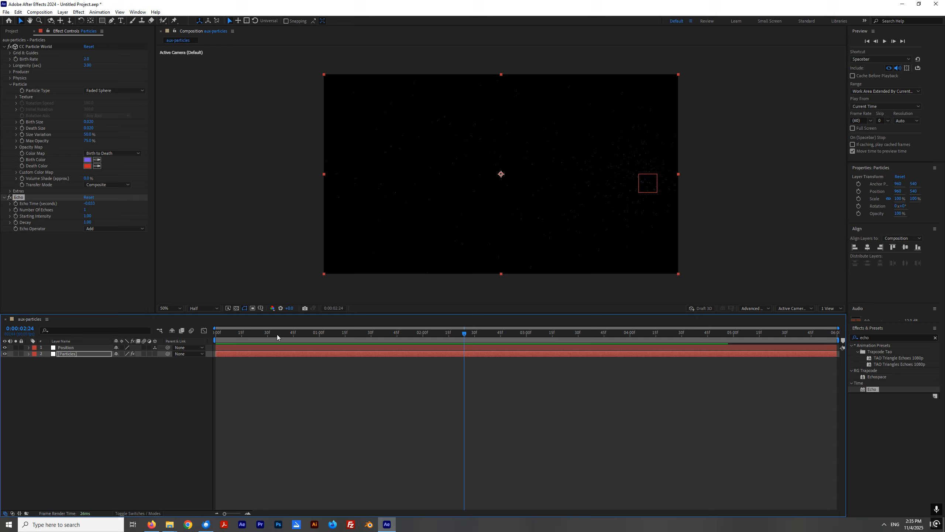
left_click_drag(276, 334, 370, 350)
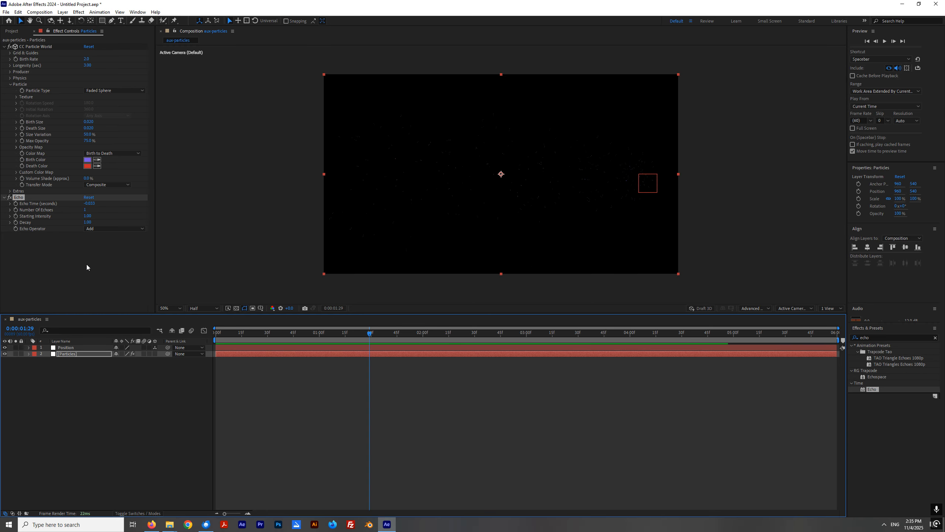
Set the Echo effect's Number of Echoes to 100 and scrub the timeline to check the streaks.
left_click(85, 210)
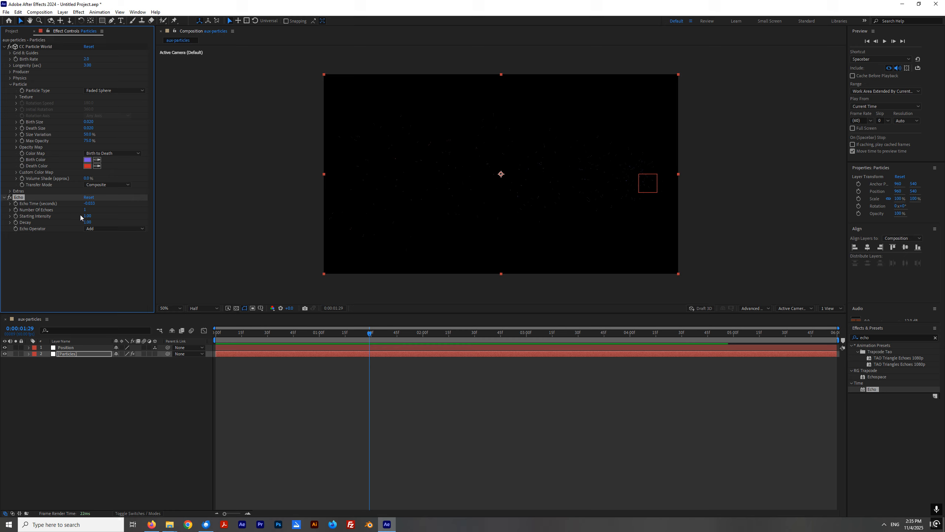
type("100")
key("Return")
left_click_drag(369, 332, 350, 369)
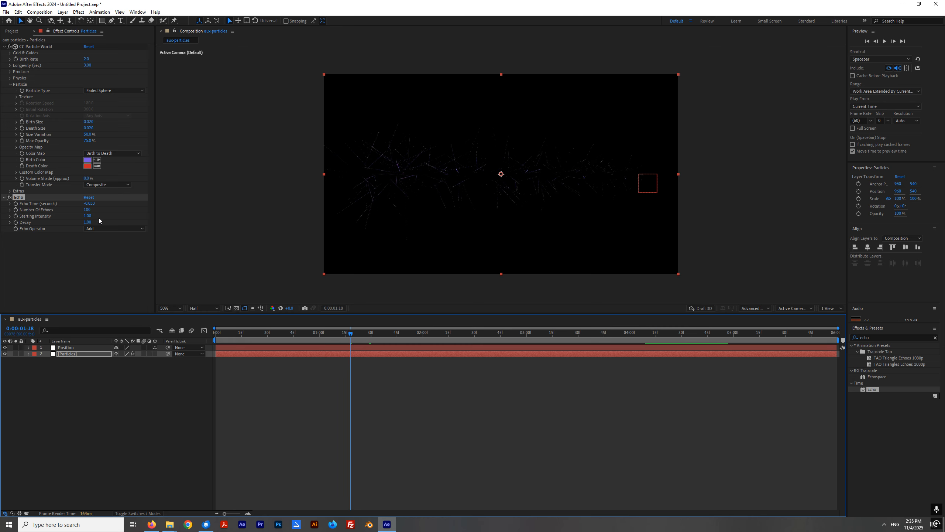
Set the Echo Time to -0.002 seconds.
left_click(92, 205)
left_click_drag(94, 204, 136, 206)
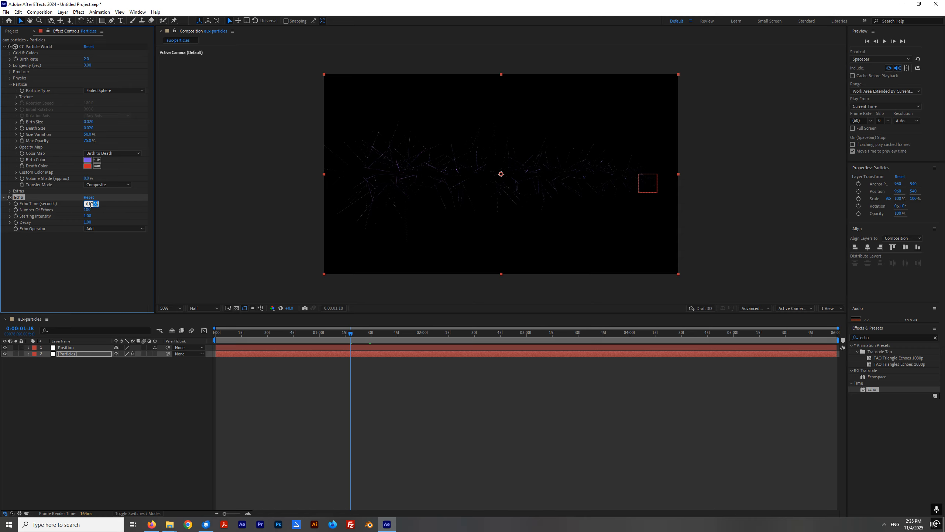
type("-0.002")
key("Return")
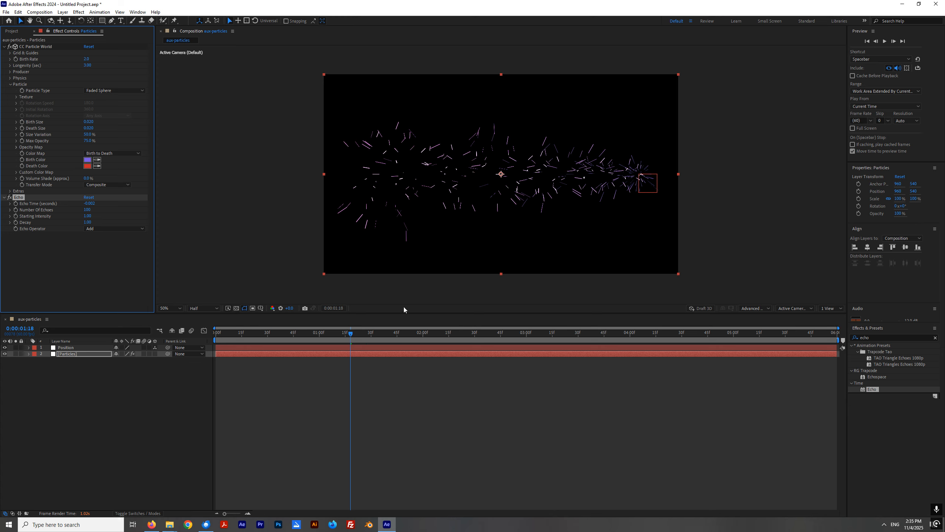
Reduce the Echo effect's Starting Intensity and set its Decay to 0.98.
left_click(88, 216)
key("Return")
left_click(88, 222)
key("Return")
left_click(91, 223)
type("0.98")
key("Return")
Set the Echo effect's Number of Echoes to 150.
left_click(88, 211)
type("15")
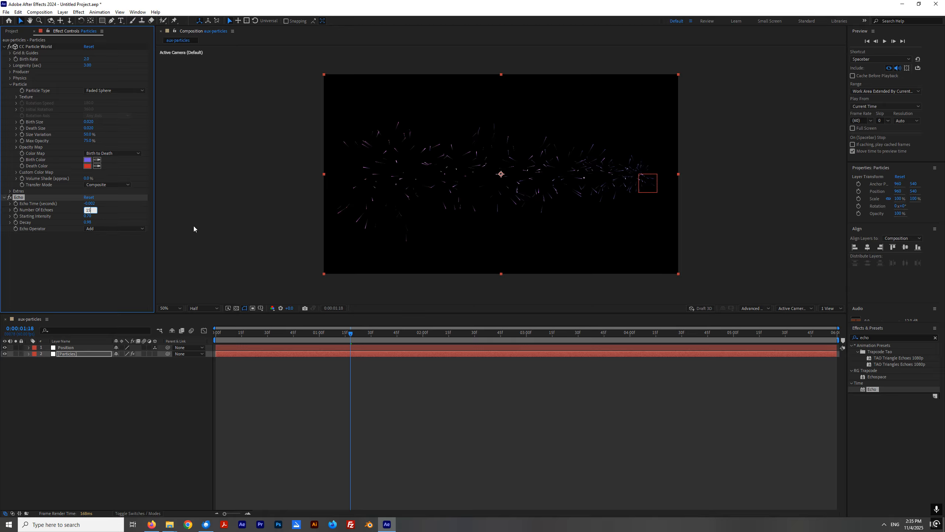
type("00")
key("BackSpace")
key("Return")
Scrub to about 1.8 seconds, preview the streaks from the start of the timeline, and park the playhead at 0:00:01:14.
left_click_drag(351, 336, 400, 342)
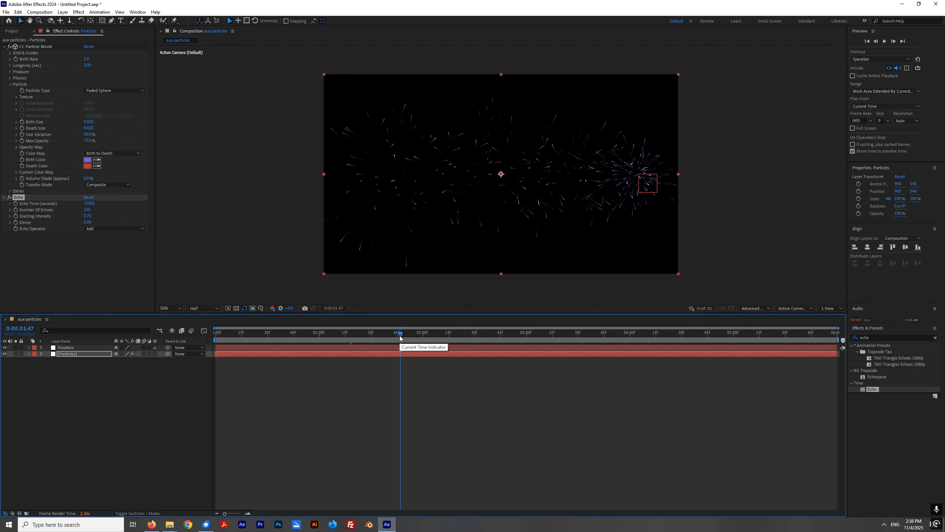
left_click_drag(400, 338, 196, 321)
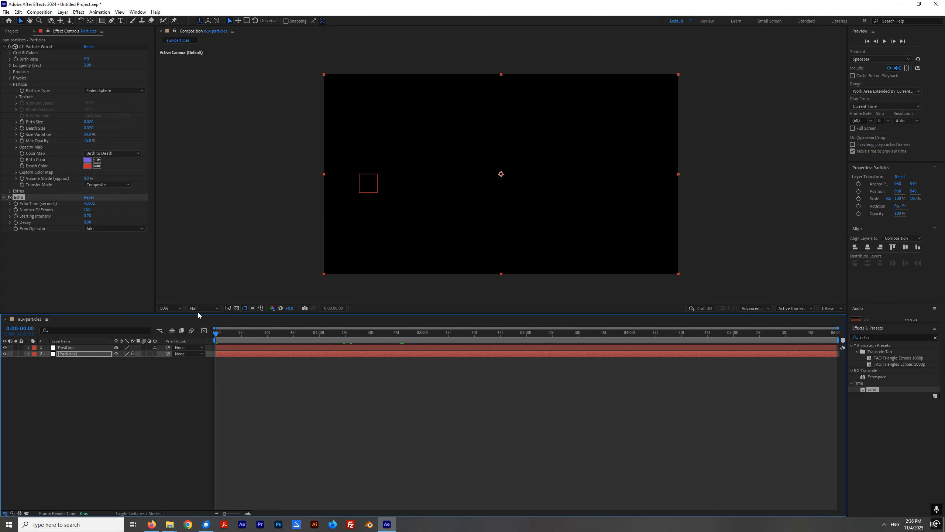
key("space")
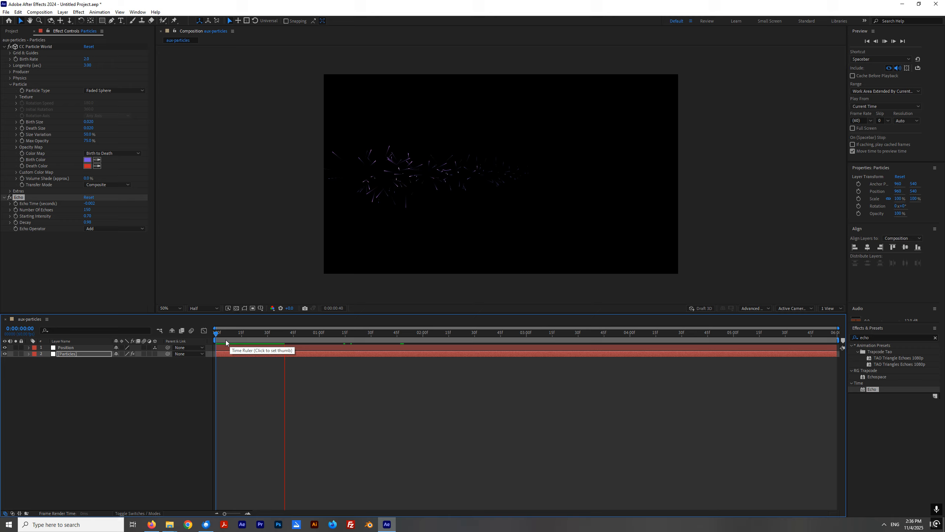
left_click_drag(219, 336, 344, 358)
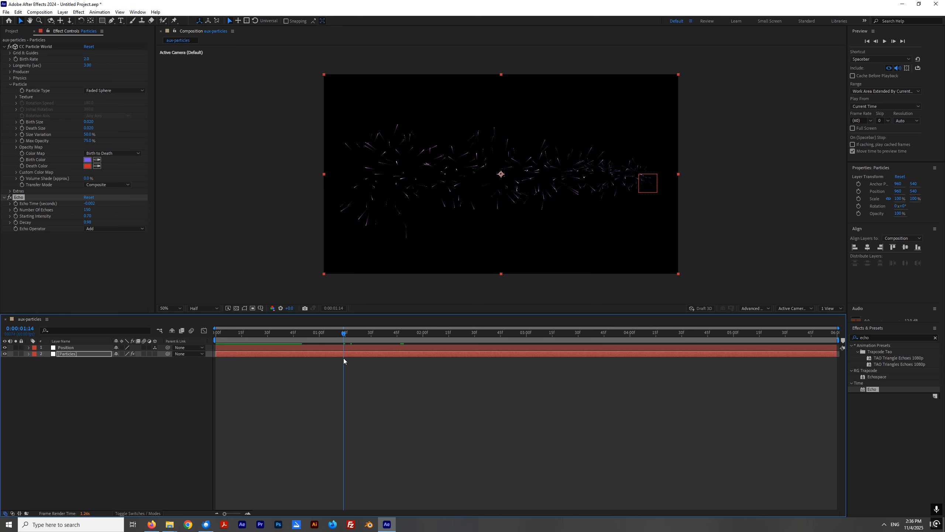
left_click(278, 276)
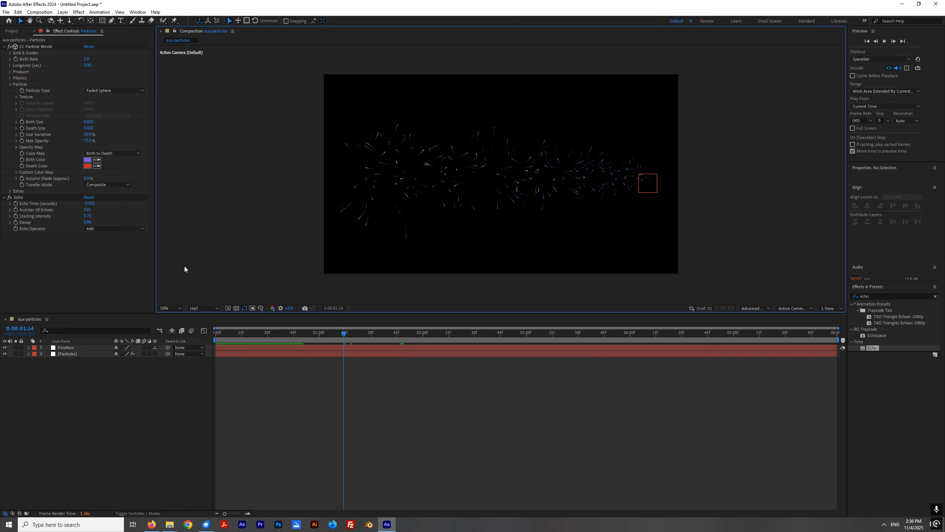
Set the Echo effect's Decay to 0.99 and raise its Number of Echoes to 200.
left_click(90, 222)
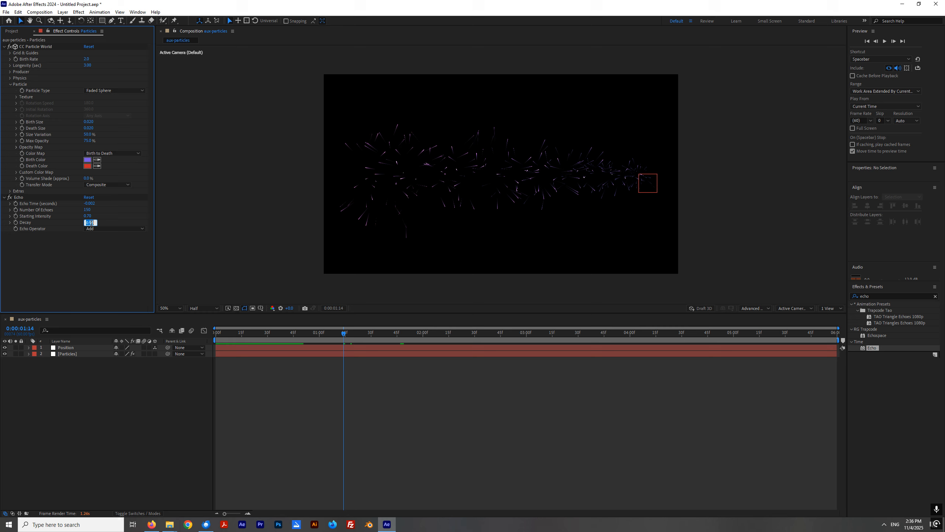
type("0.99")
key("Return")
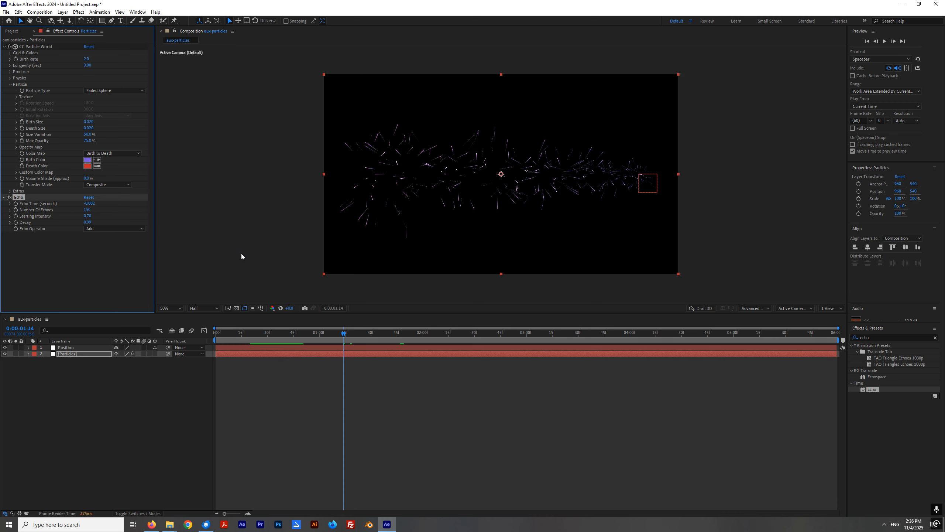
left_click_drag(87, 211, 231, 233)
Set Inherit Velocity to 20 in the CC Particle World physics settings.
left_click(10, 78)
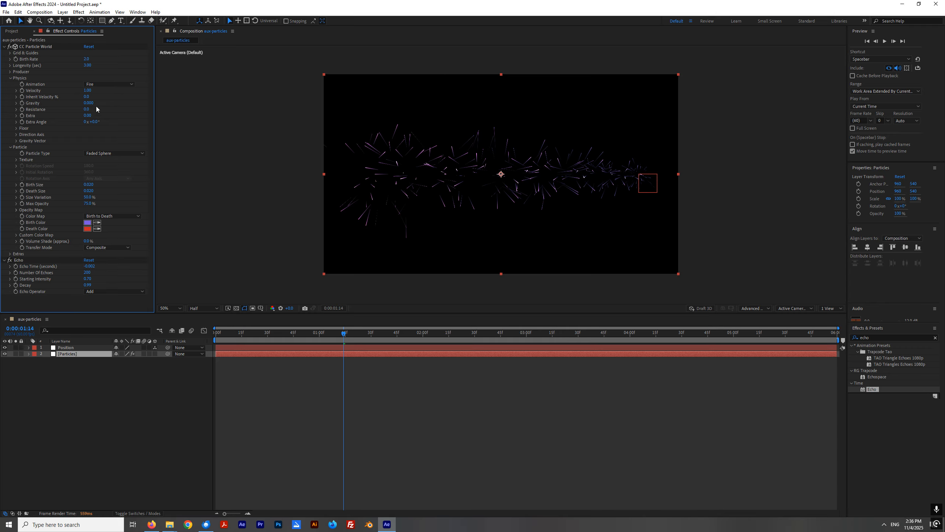
left_click(87, 96)
type("20")
key("Return")
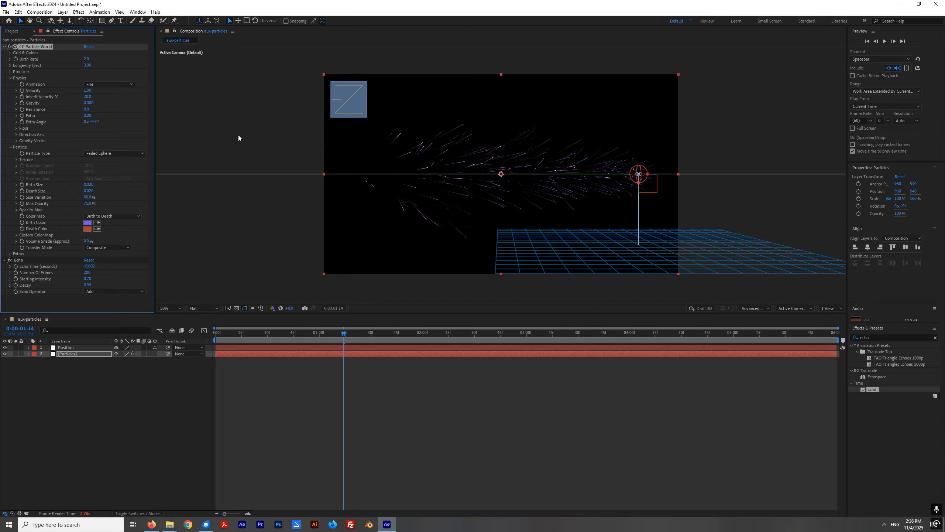
Scrub the timeline between one and one and a half seconds to check how the streaks follow the null's motion.
left_click(238, 139)
left_click_drag(282, 333, 345, 337)
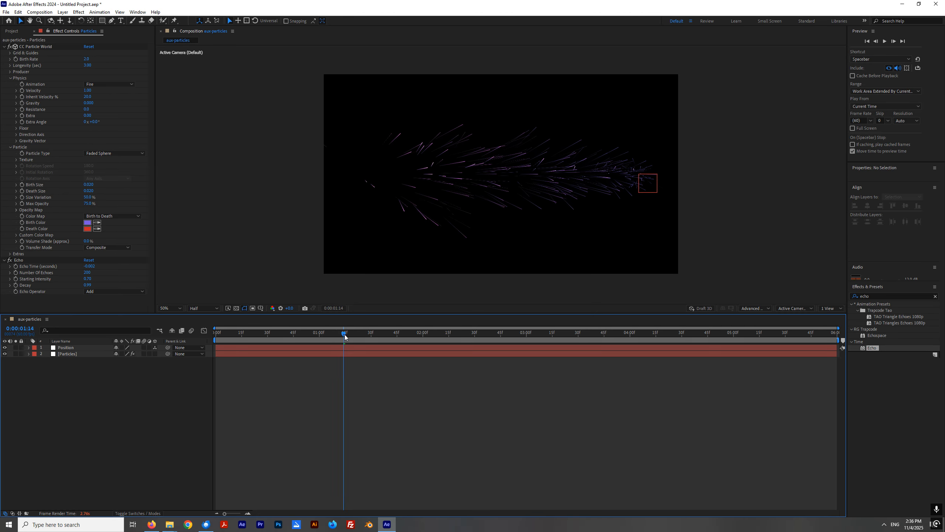
left_click(373, 336)
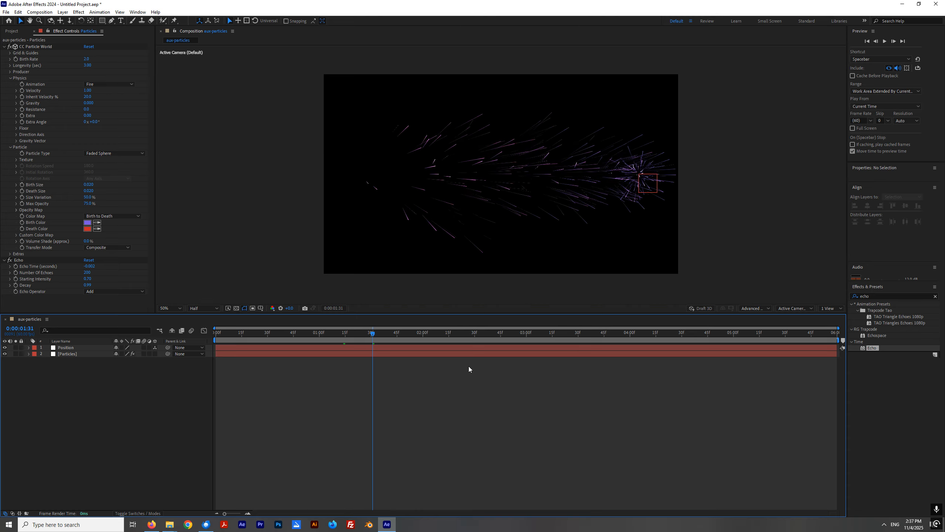
left_click_drag(373, 336, 320, 343)
left_click(262, 253)
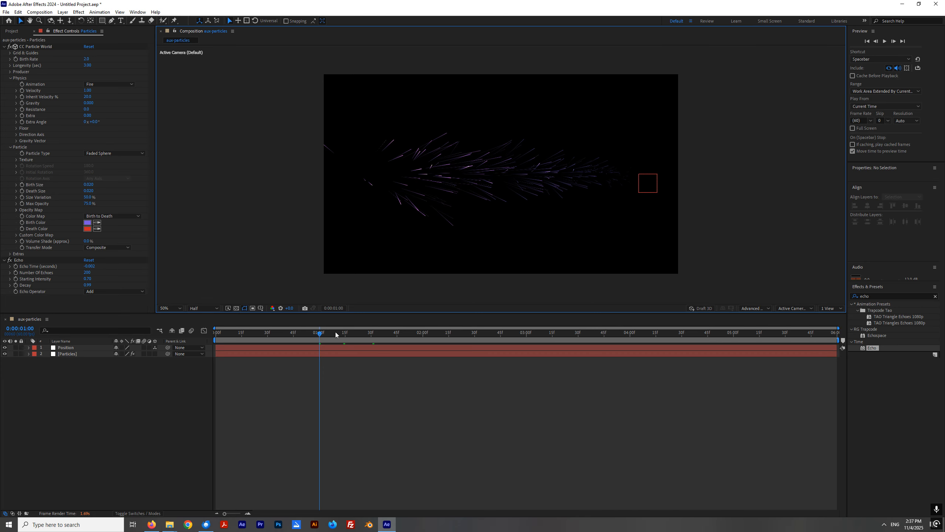
Collapse the CC Particle World settings on the Particles layer.
left_click(72, 354)
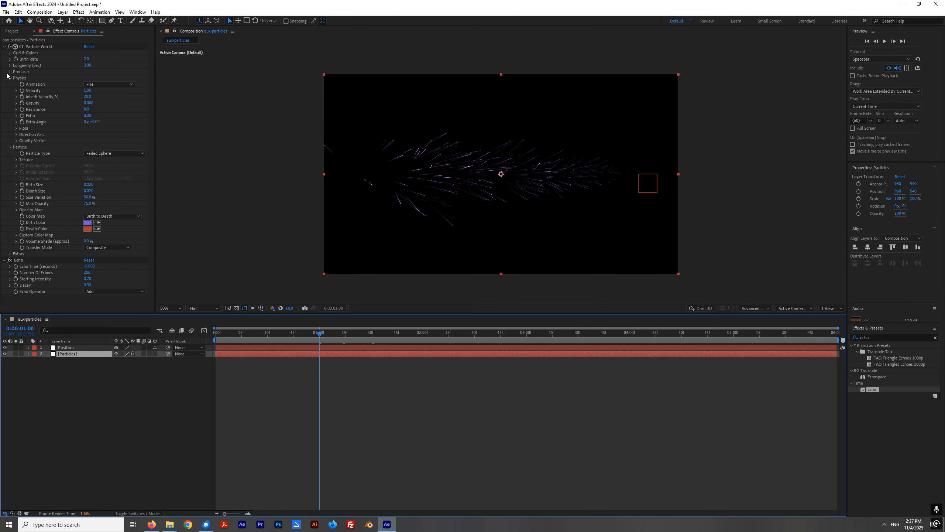
left_click(4, 46)
left_click(28, 47)
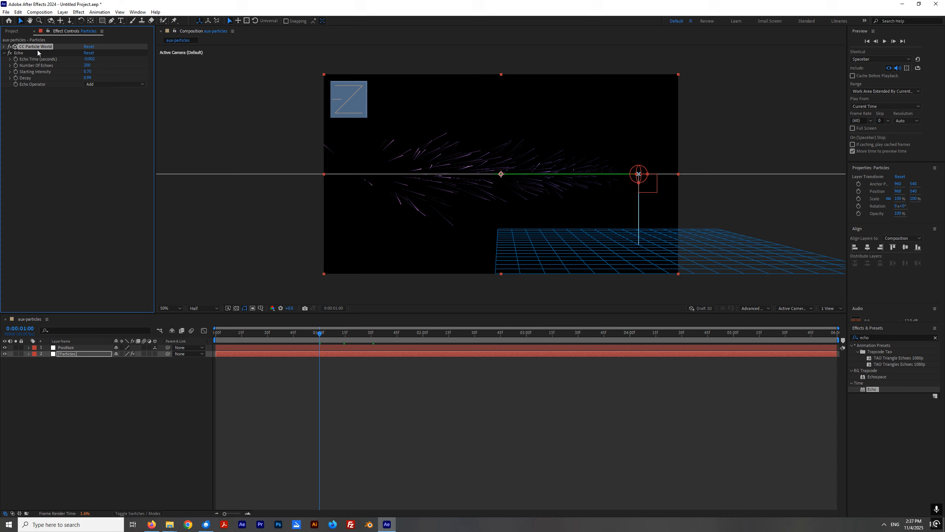
left_click(4, 53)
Add a new null object to the composition and rename it Control.
left_click(133, 411)
right_click(123, 399)
mouse_move(127, 395)
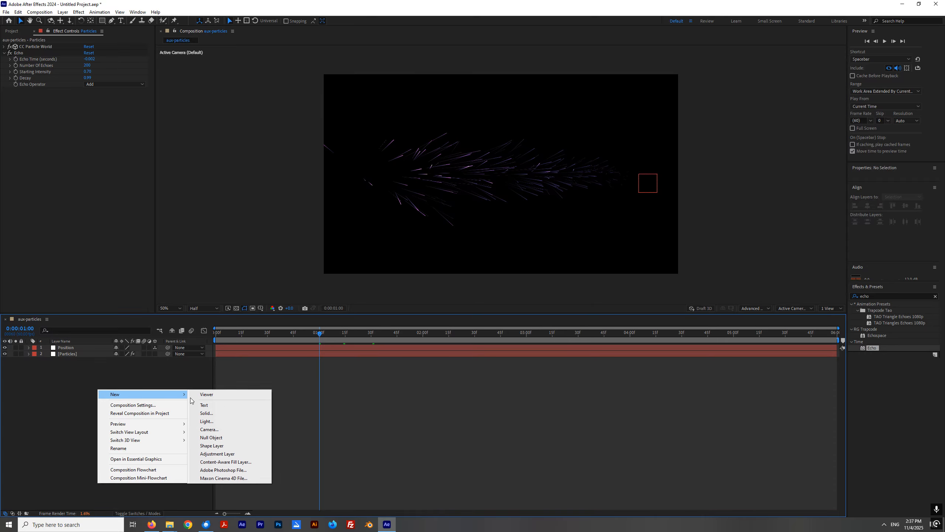
left_click(223, 438)
right_click(72, 348)
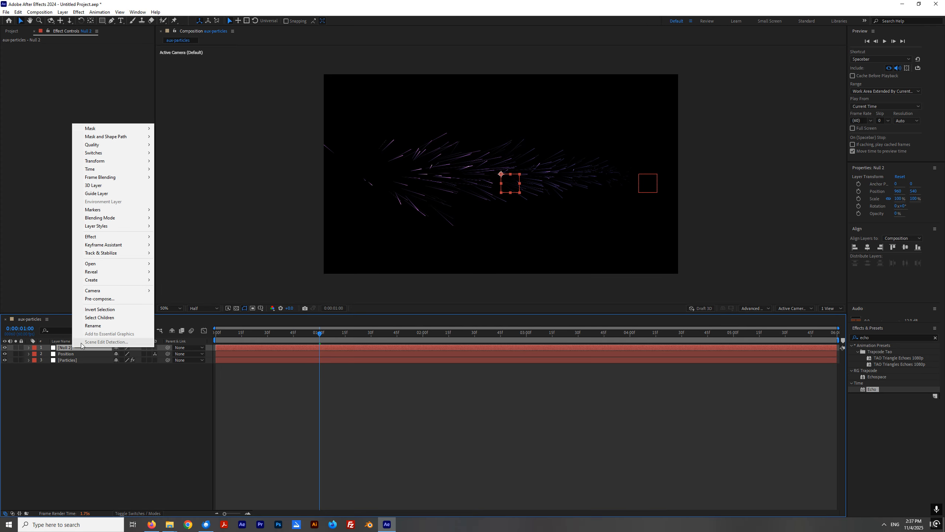
left_click(93, 325)
type("ntrol")
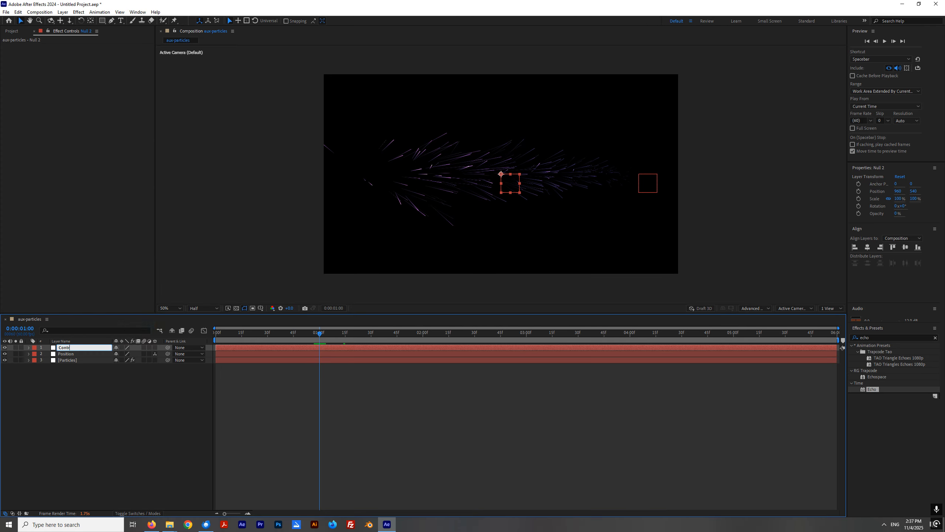
key("Return")
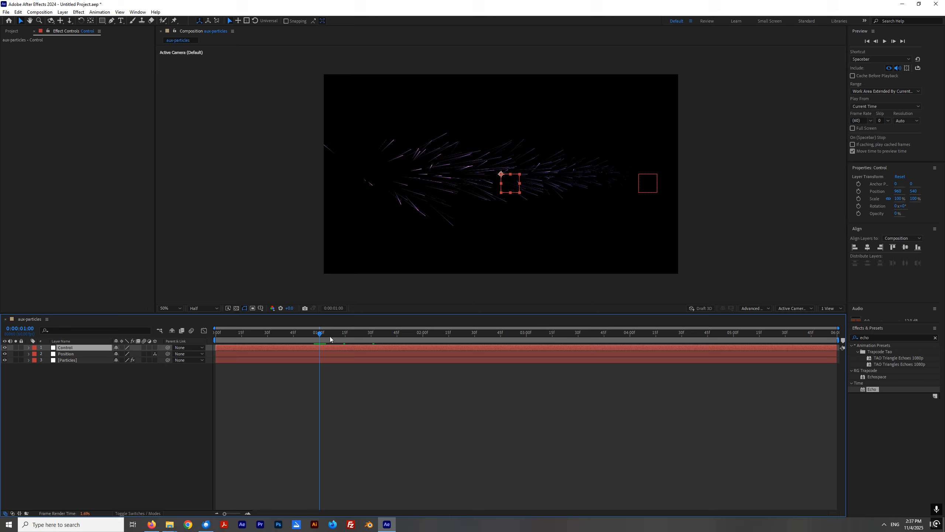
Clear the effects search and apply a Slider Control from the Expression Controls group to the Control null.
left_click_drag(320, 334, 318, 334)
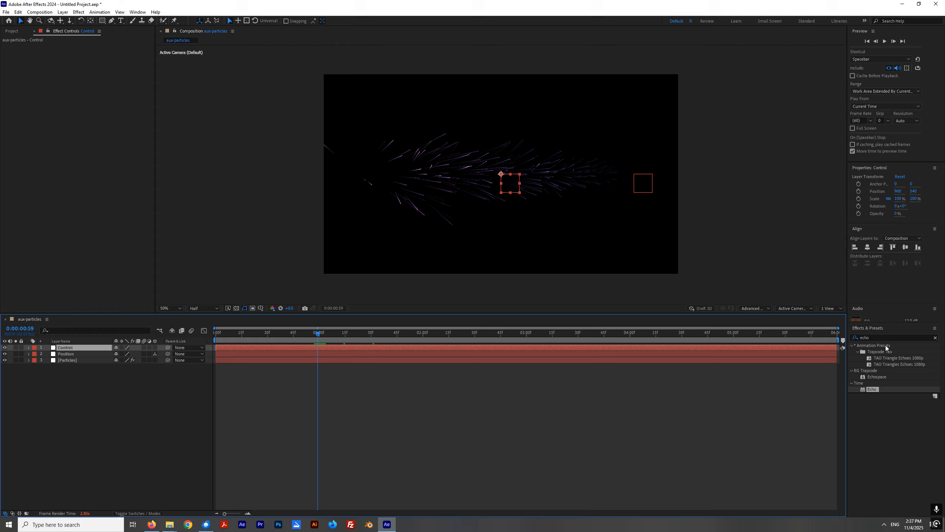
left_click_drag(878, 337, 757, 349)
key("BackSpace")
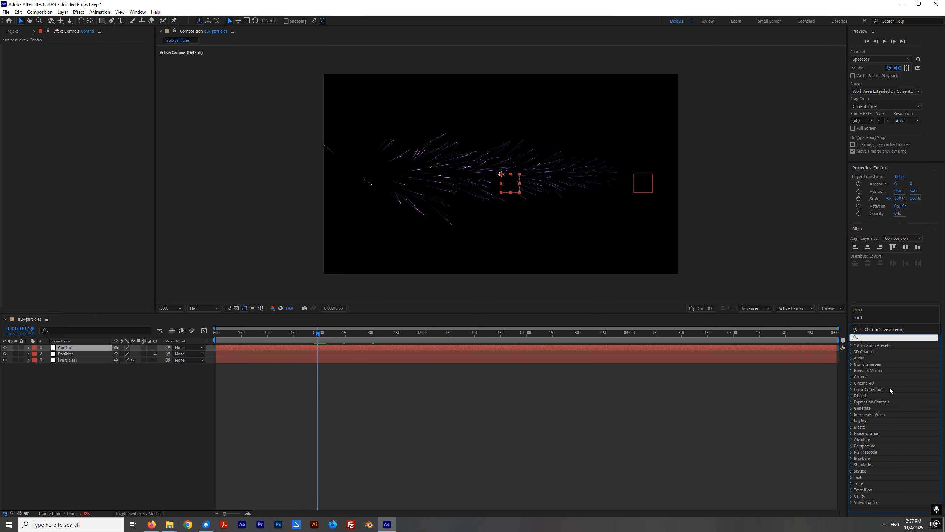
left_click(851, 403)
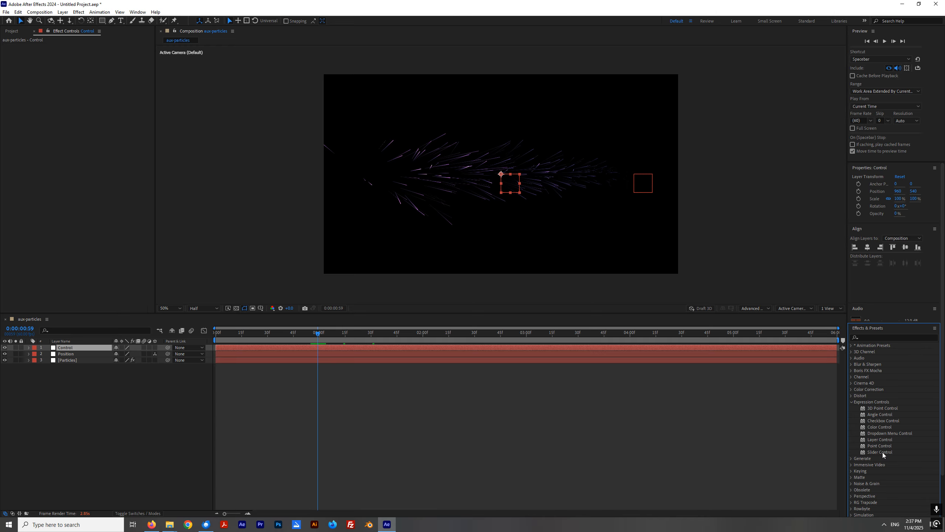
left_click(883, 452)
left_click_drag(883, 452, 62, 106)
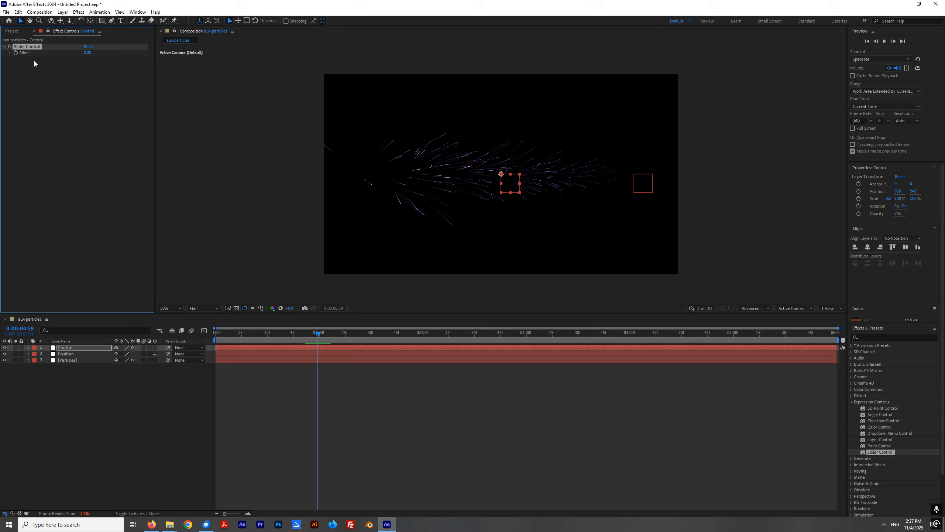
left_click(44, 85)
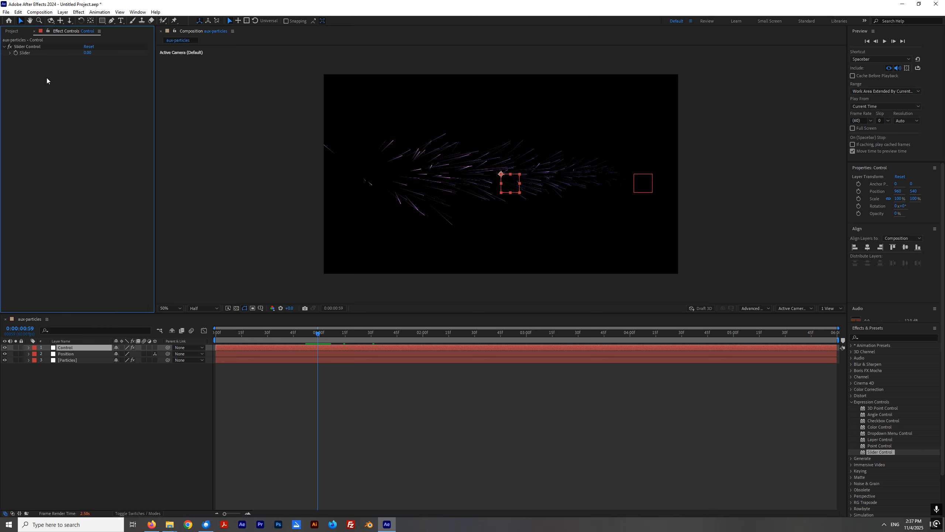
Rename the Control null's slider effect to "Stop Emitting at (s)".
right_click(37, 49)
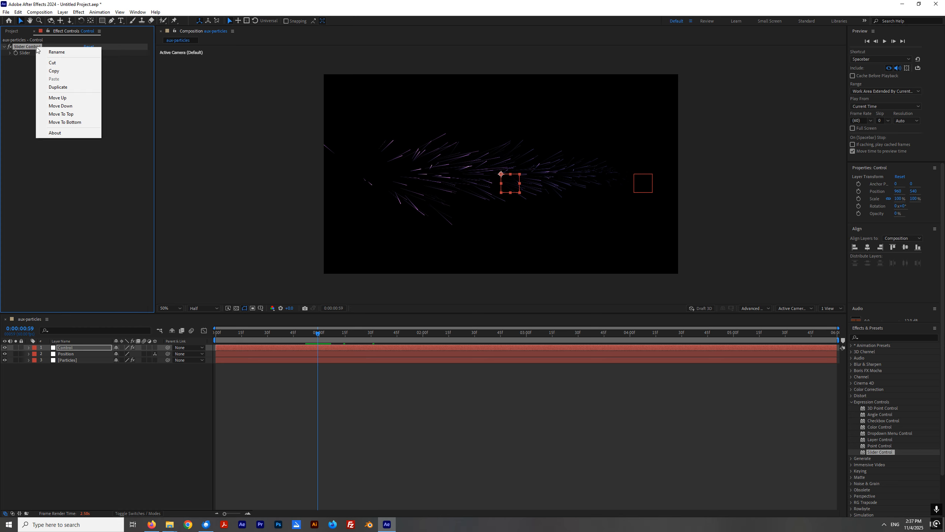
left_click(63, 113)
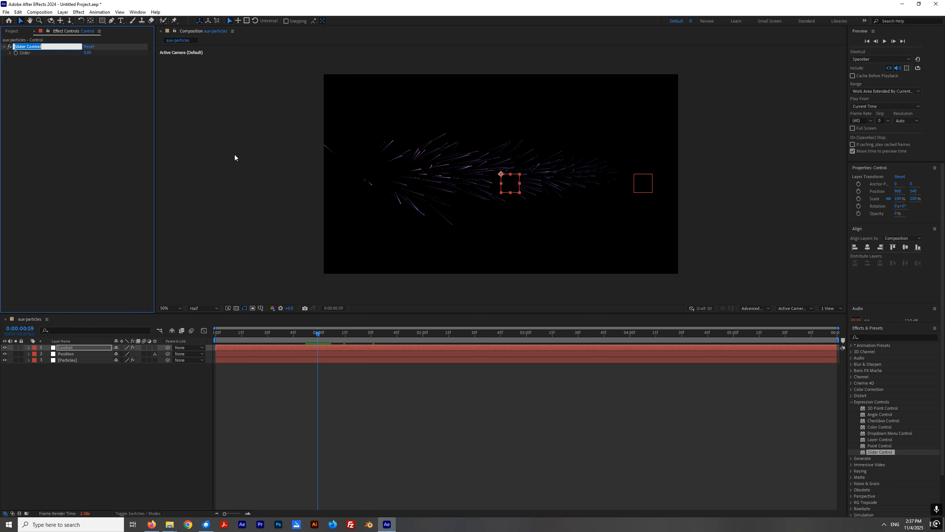
type("Stop Emtting at (s")
left_click(38, 137)
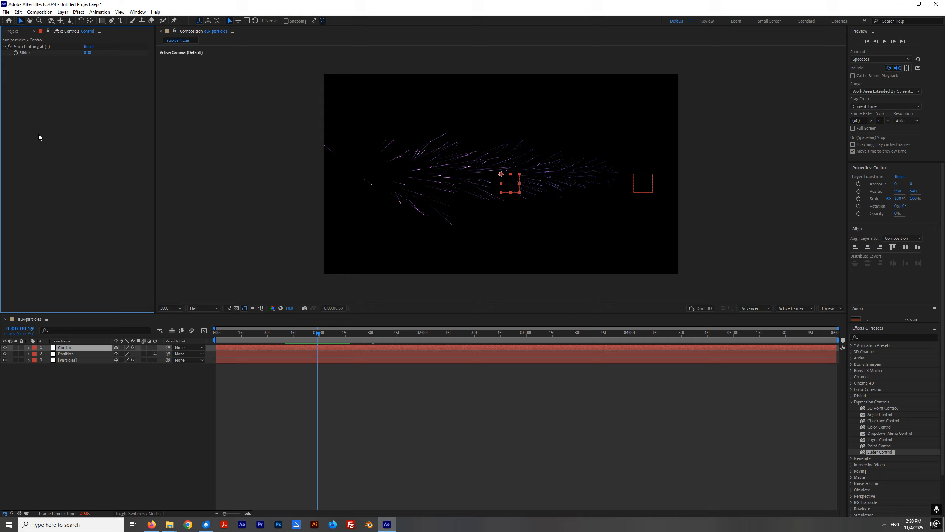
Set the "Stop Emitting at (s)" slider to 1.
left_click(87, 52)
type("1")
key("Return")
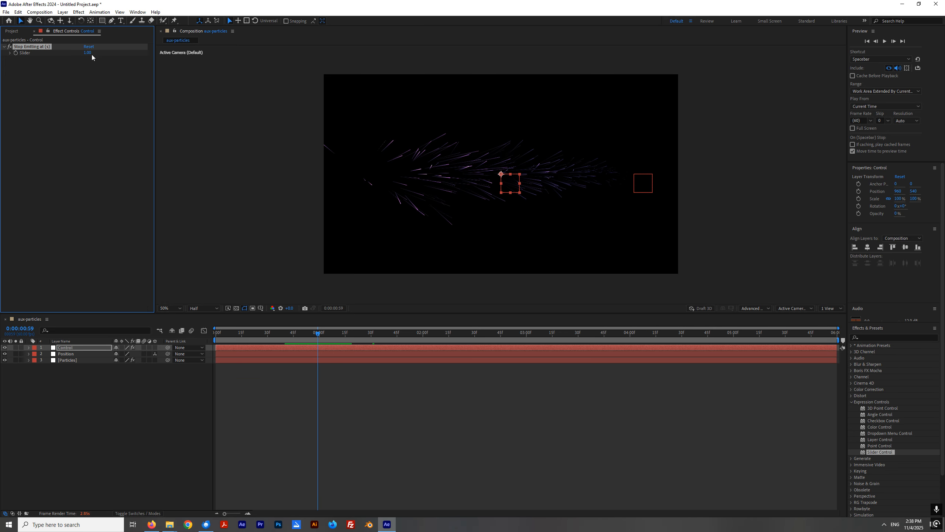
left_click(98, 71)
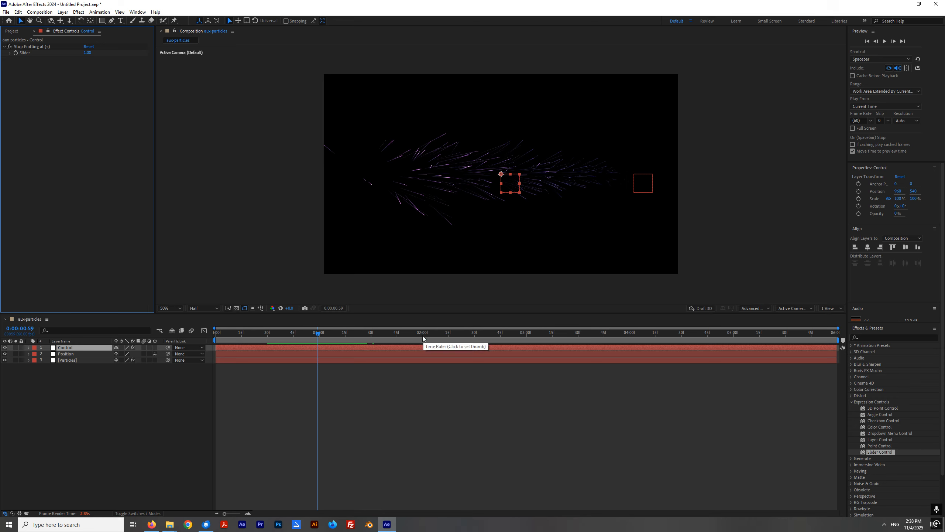
Expand the Particles layer's CC Particle World settings, and duplicate the Control null's slider effect, naming the copy "Amount of Particles".
left_click(83, 361)
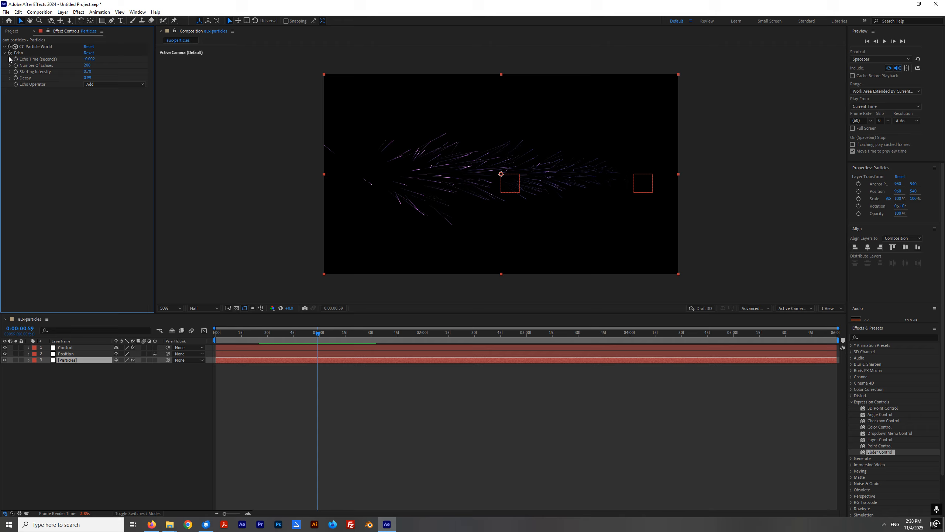
left_click(3, 47)
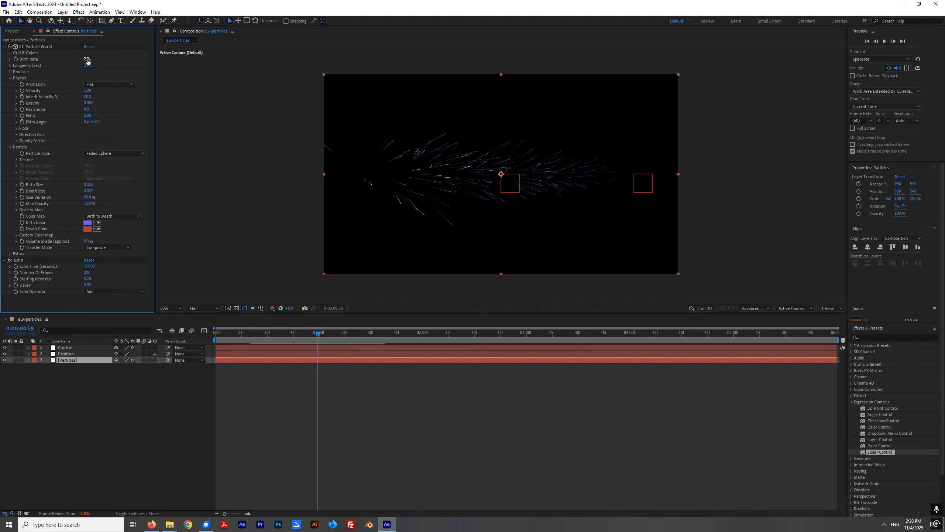
left_click(83, 347)
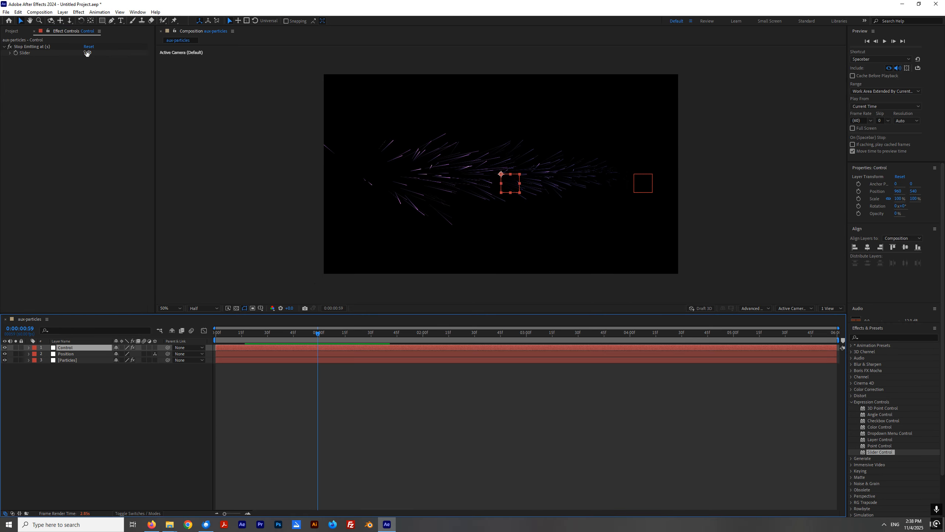
left_click(43, 47)
key("ctrl+d")
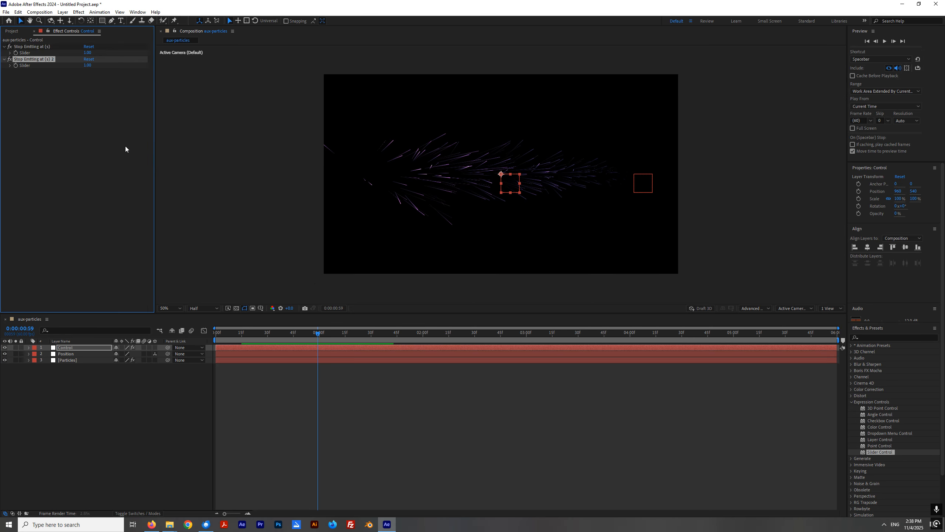
right_click(46, 59)
left_click(63, 64)
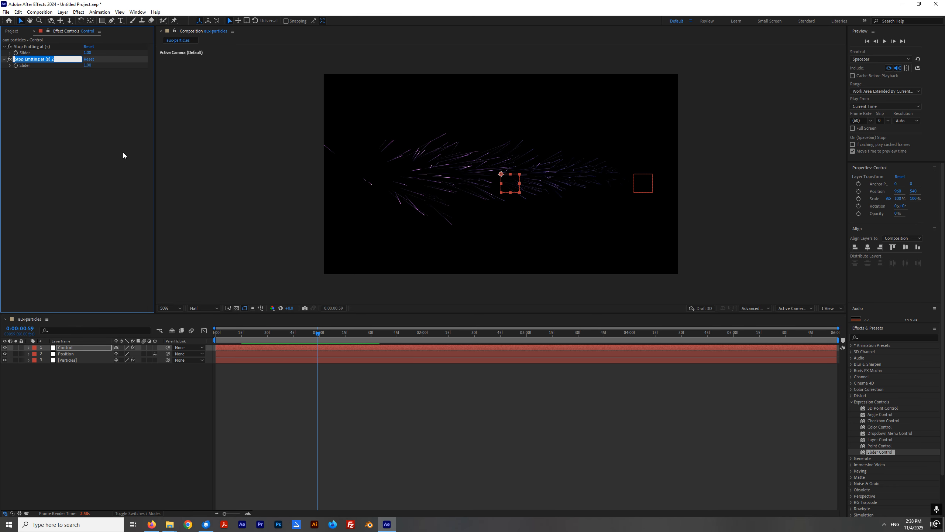
type("Amount of Particles")
left_click(90, 150)
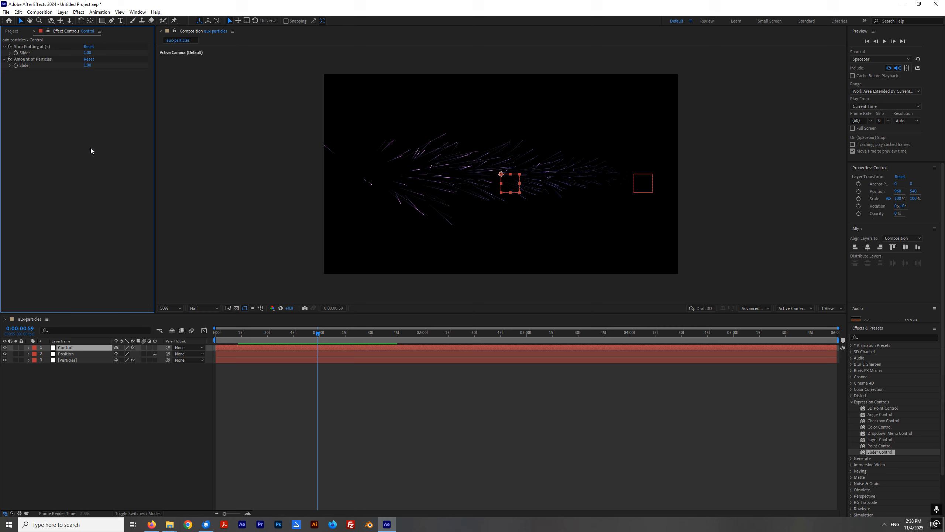
Set the Control null's "Amount of Particles" slider to 3 and slightly widen the area showing its effects.
left_click(67, 60)
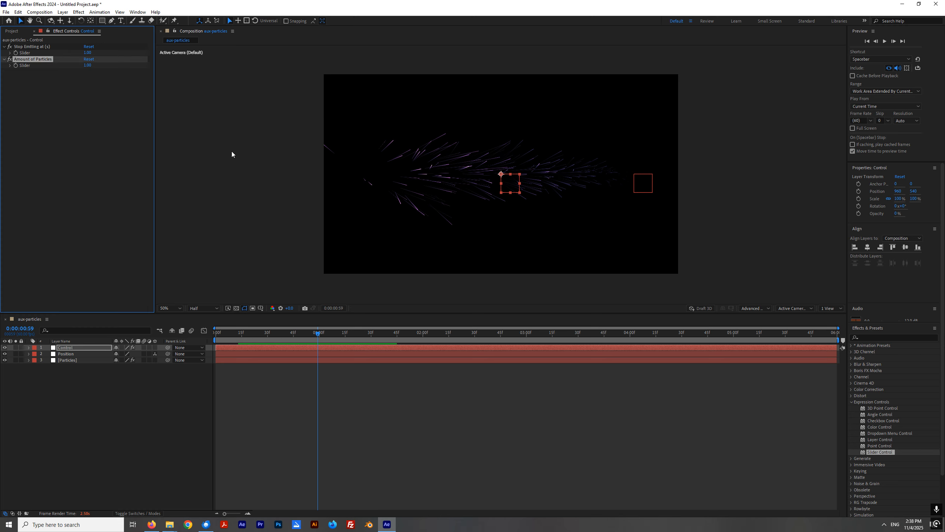
type("3")
left_click(128, 150)
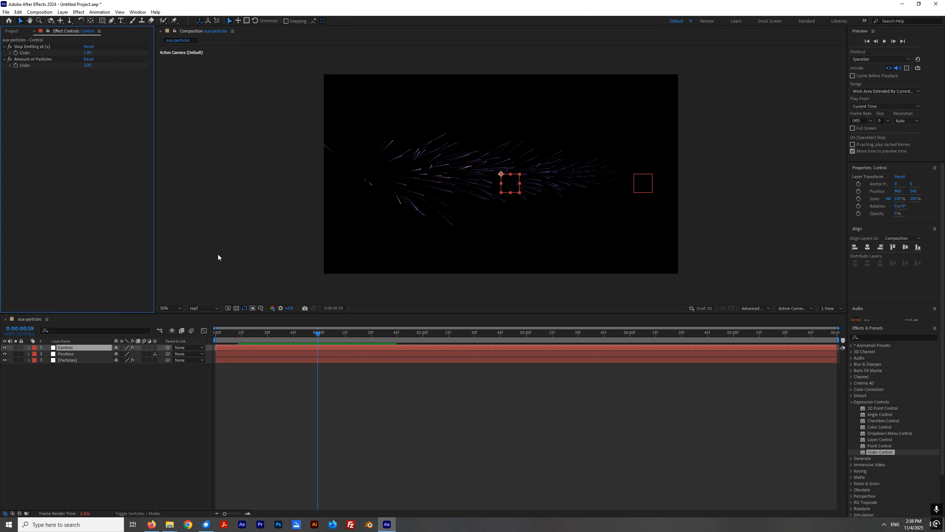
left_click(47, 32)
left_click_drag(154, 125, 162, 125)
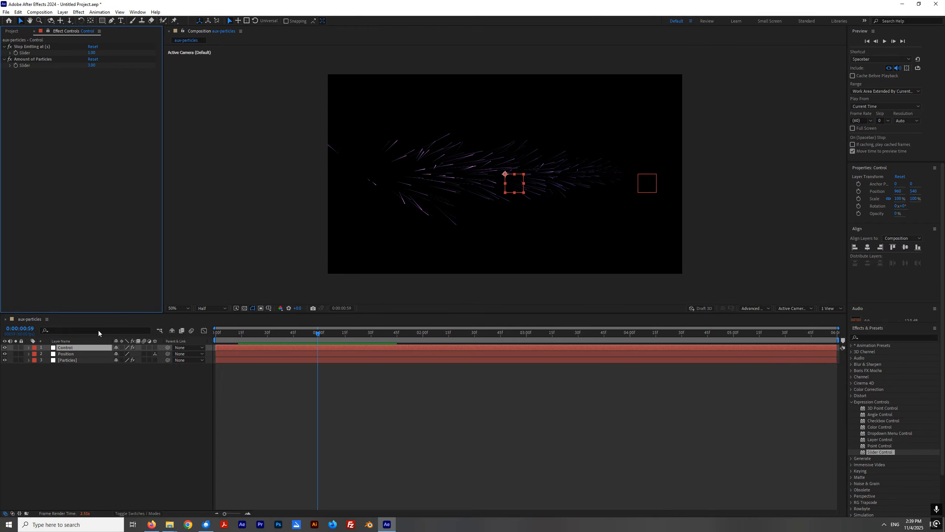
Start a Birth Rate expression on the Particles layer with linear(time, the linked "Stop Emitting at (s)" slider minus 0.1.
left_click(29, 360)
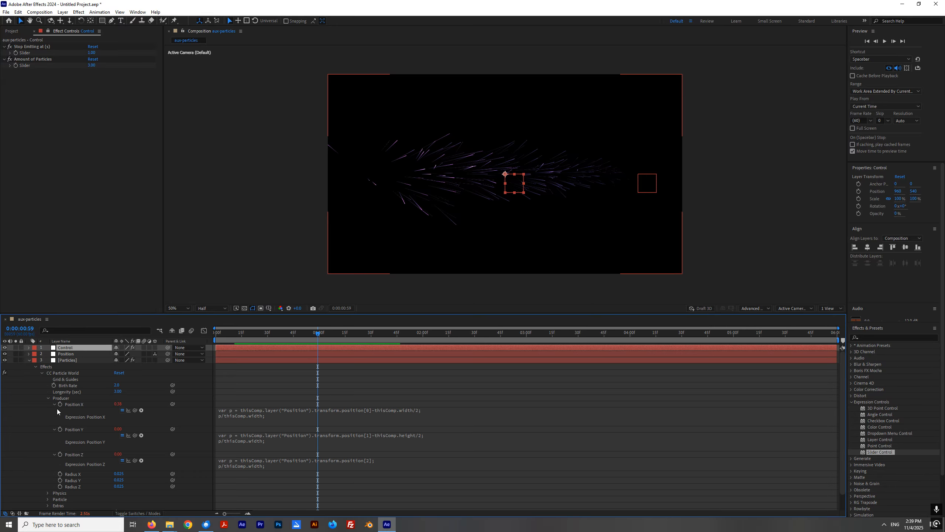
left_click(48, 399)
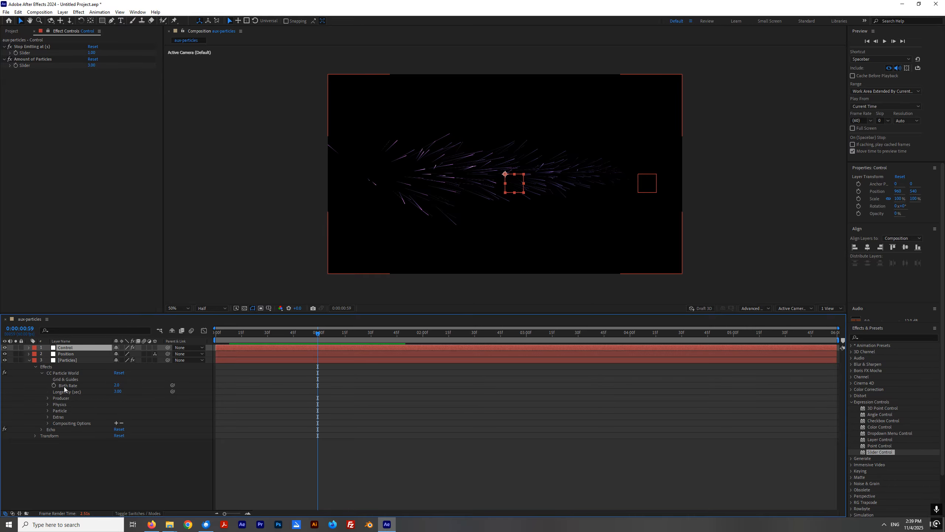
left_click(53, 385, "alt")
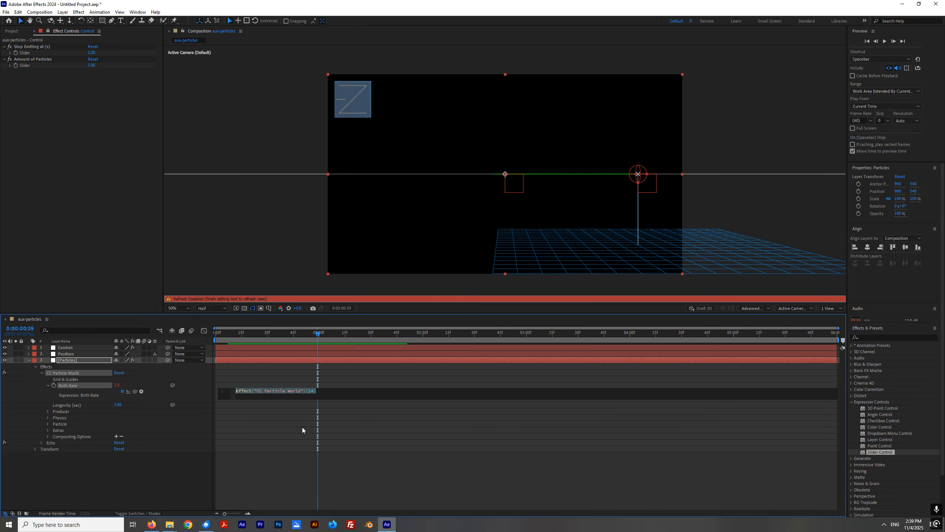
type("linear")
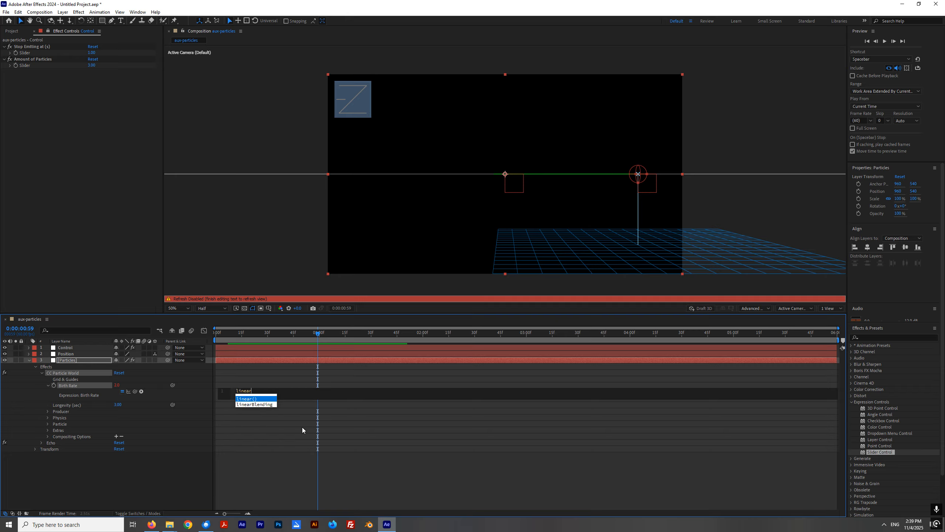
type("(time")
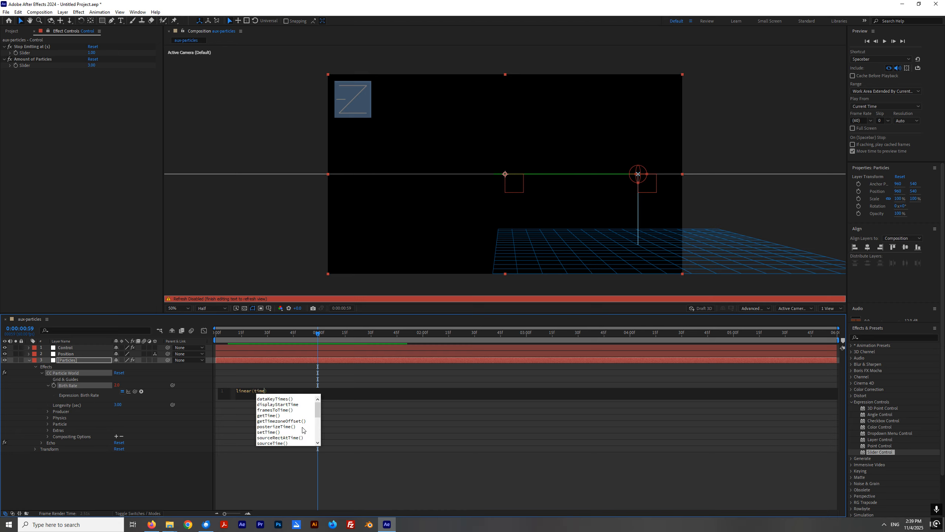
type(",")
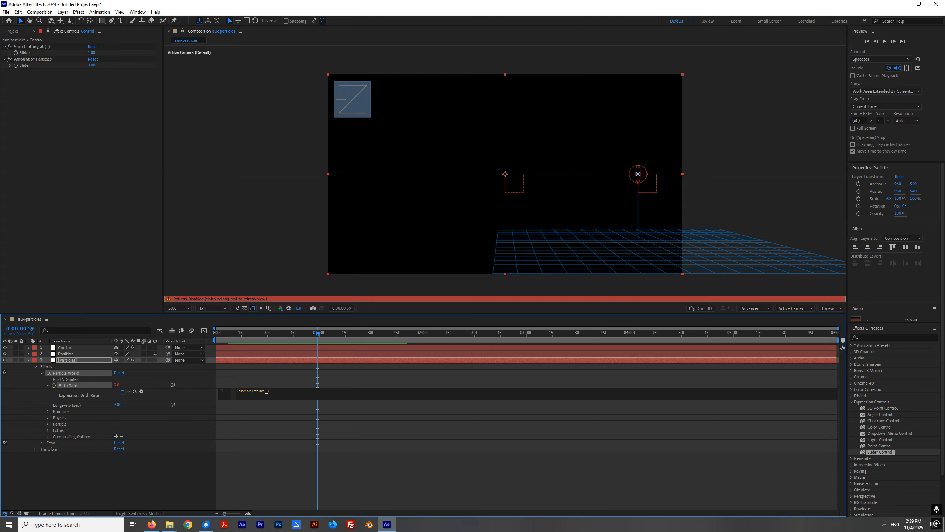
key("BackSpace")
left_click_drag(135, 391, 29, 54)
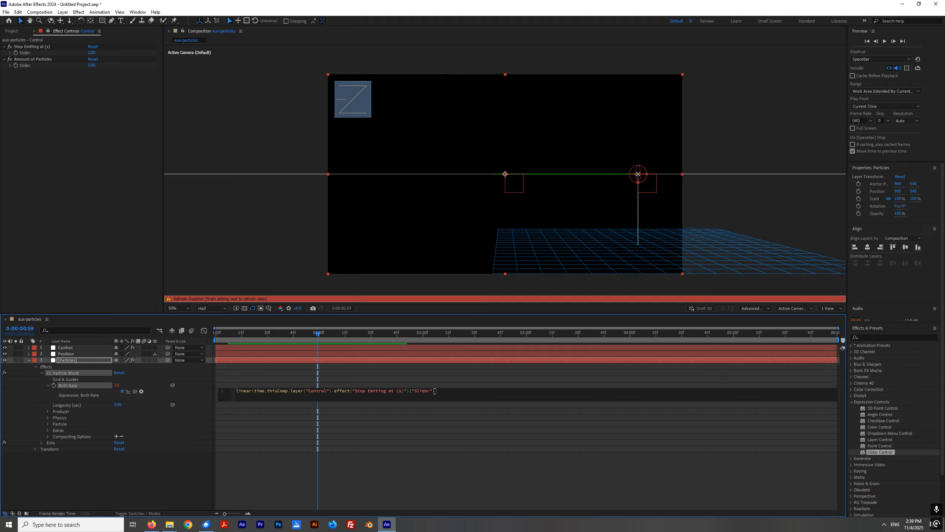
type("-0.1,")
Complete the Birth Rate linear() expression with the linked "Stop Emitting at (s)" slider, the linked "Amount of Particles" slider and 0.
left_click_drag(135, 392, 33, 71)
right_click(33, 70)
left_click(426, 392)
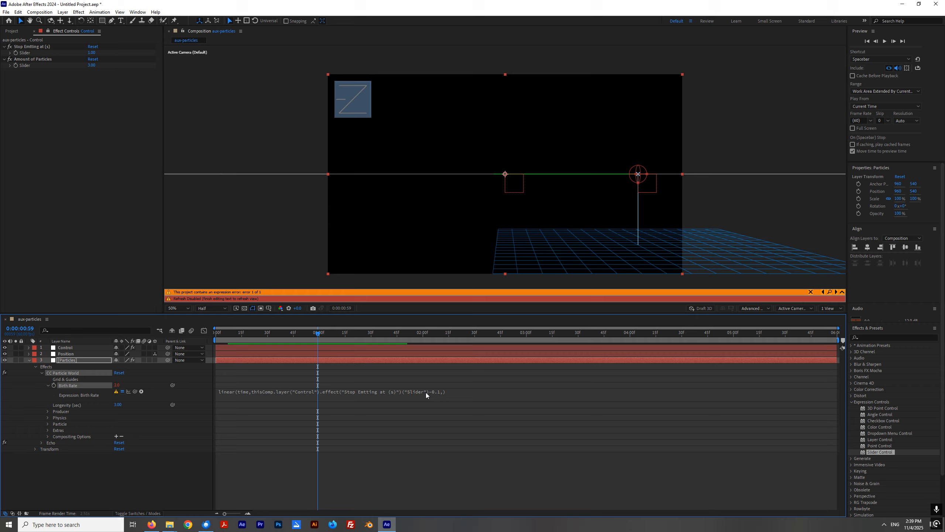
left_click(447, 393)
left_click_drag(135, 391, 23, 53)
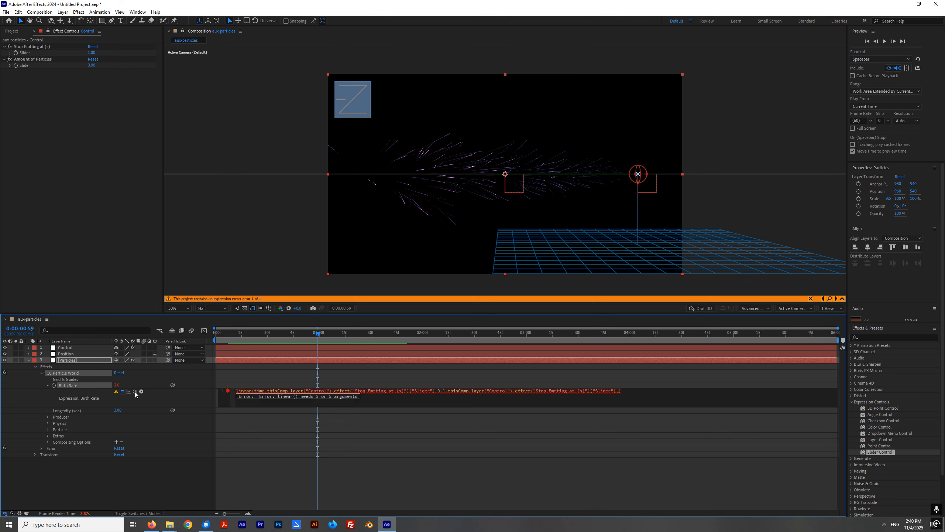
left_click_drag(135, 392, 27, 68)
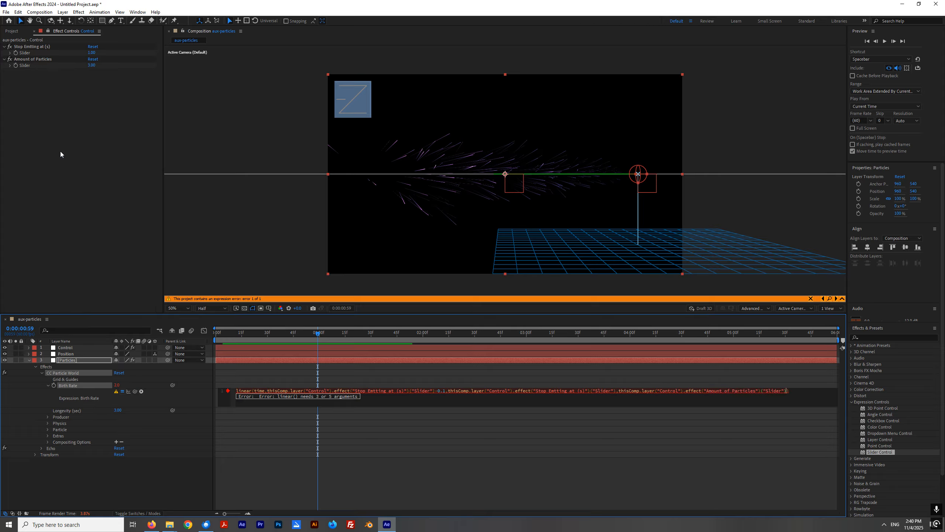
type(",0")
left_click(702, 443)
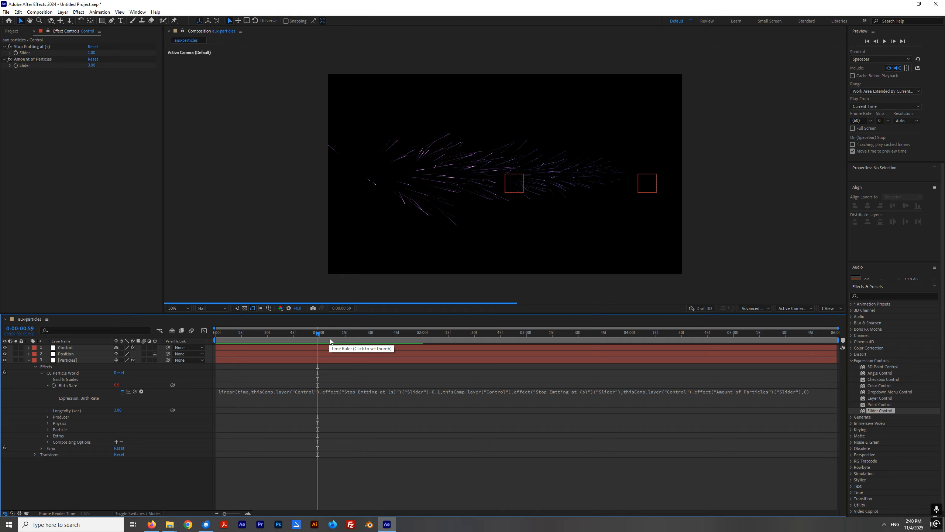
Check the particle emission and Birth Rate at several frames before and after the 1-second mark.
left_click(346, 337)
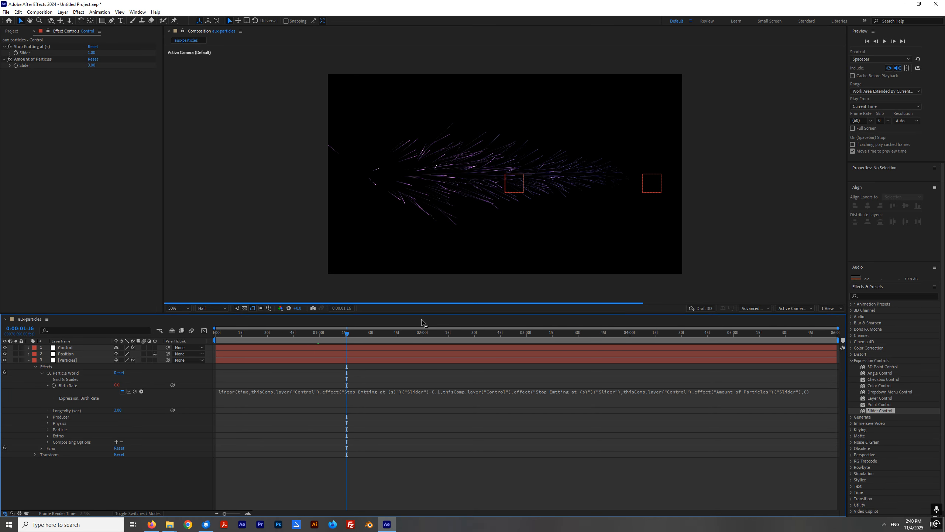
left_click(26, 47)
left_click(29, 60)
left_click(30, 48)
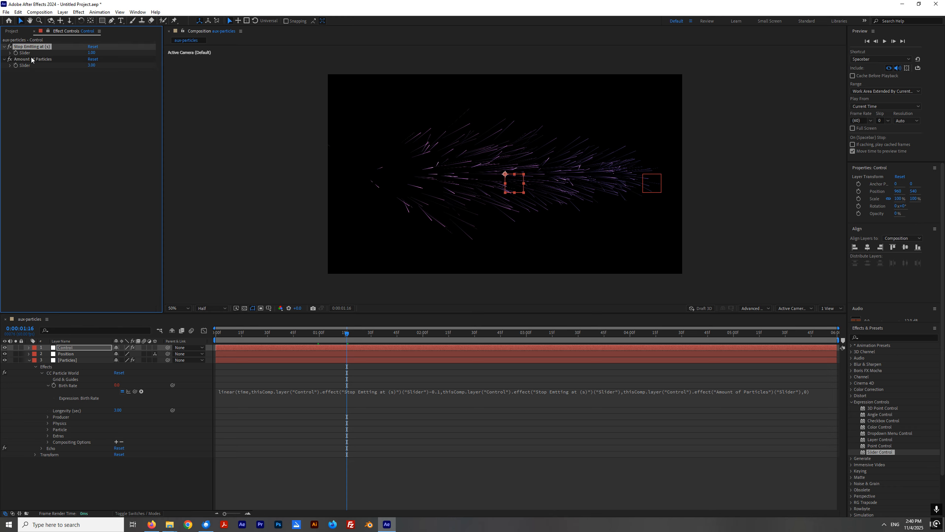
left_click(32, 59)
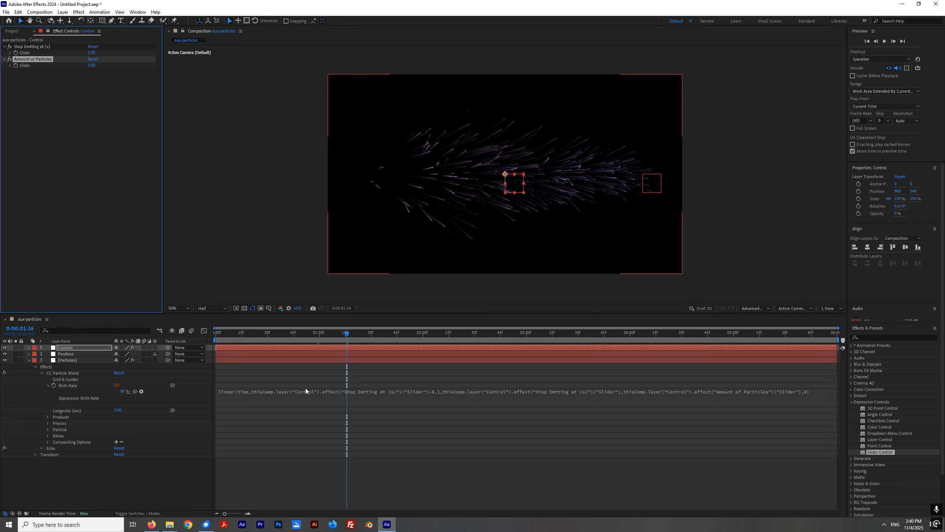
left_click(375, 333)
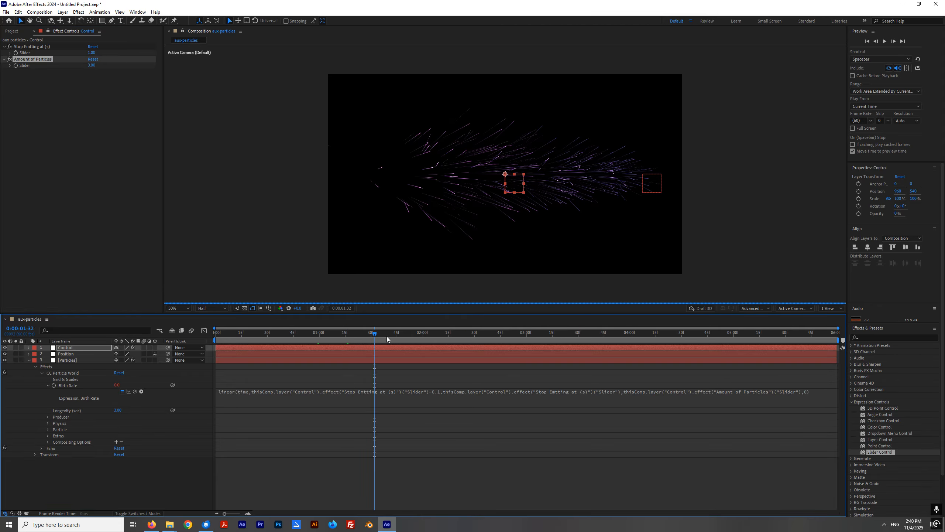
left_click(320, 336)
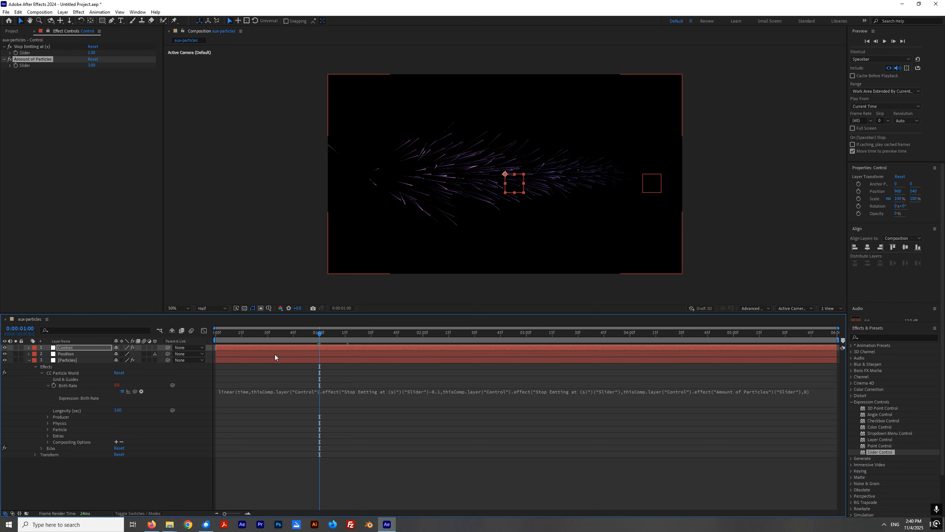
left_click(315, 338)
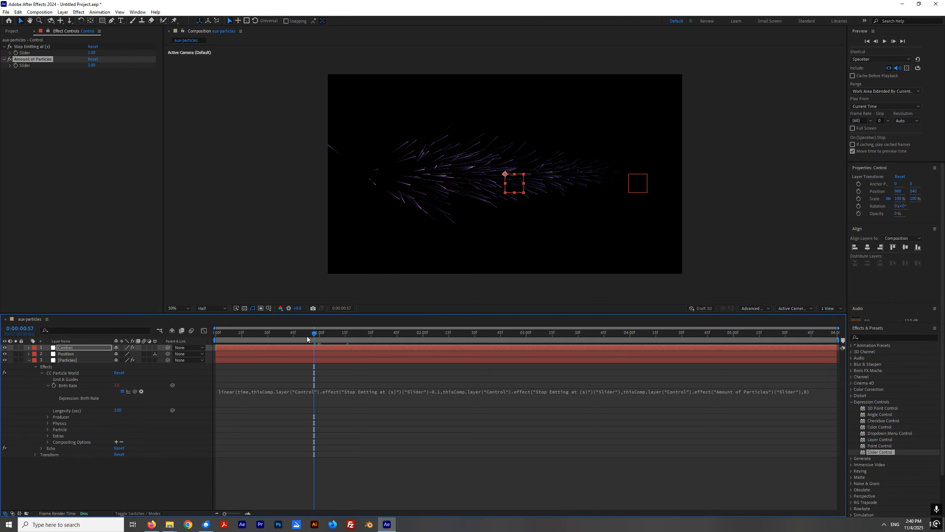
mouse_move(309, 339)
left_mouse_down()
mouse_move(292, 337)
mouse_move(319, 338)
left_mouse_up()
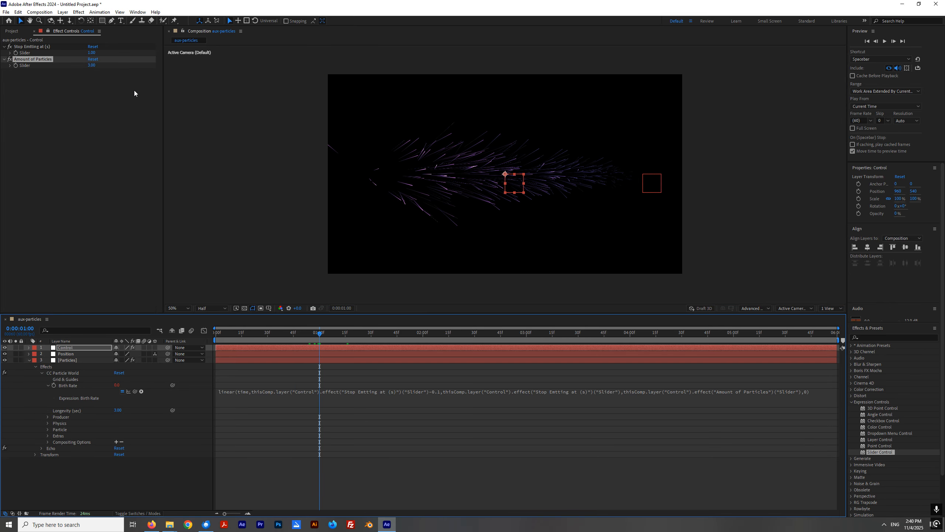
Set the "Stop Emitting at (s)" slider to 2.
left_click(91, 52)
type("2")
key("Return")
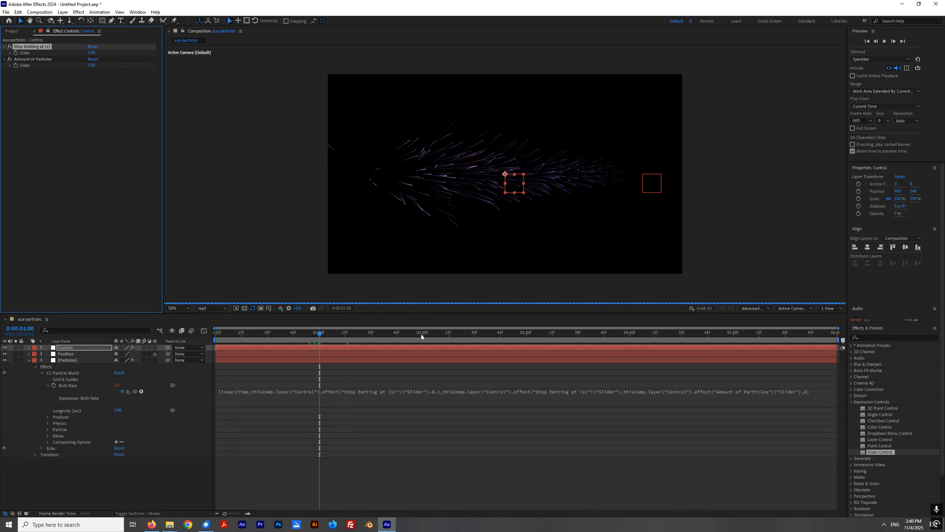
Compare the particle emission and Birth Rate at frames around the 2-second mark and at earlier times.
left_click(408, 337)
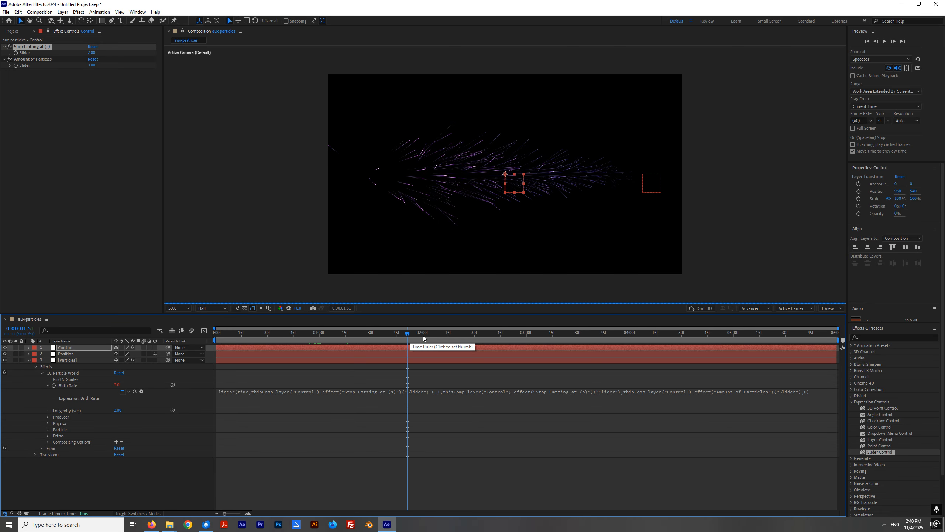
left_click(423, 337)
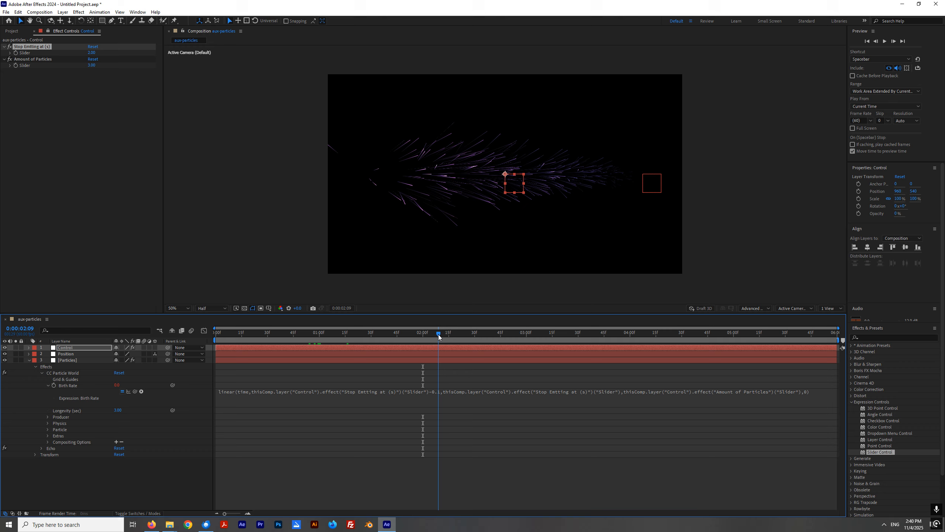
left_click(415, 337)
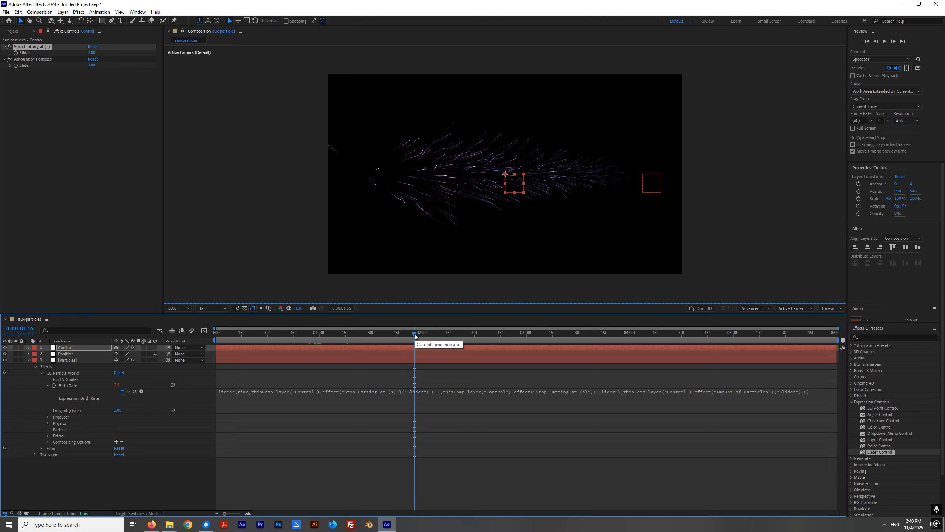
left_click(409, 335)
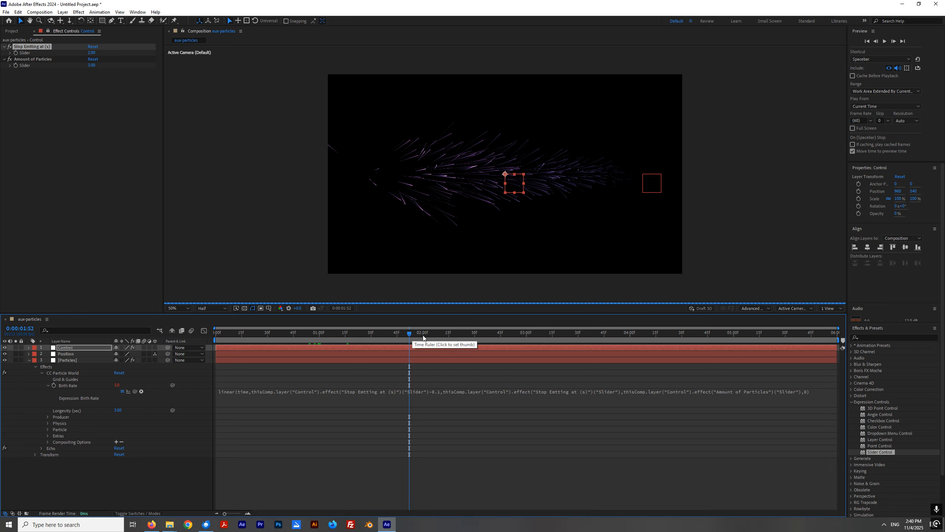
left_click(423, 336)
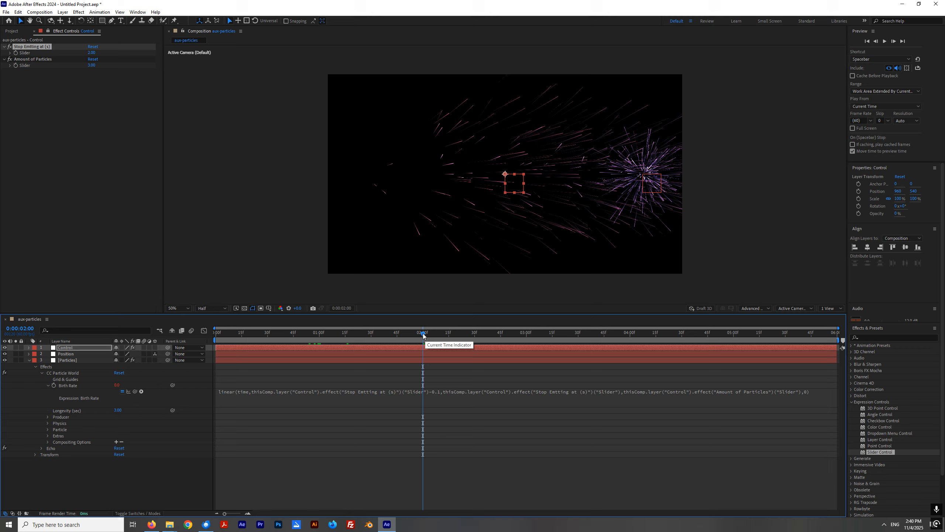
left_click_drag(424, 336, 414, 336)
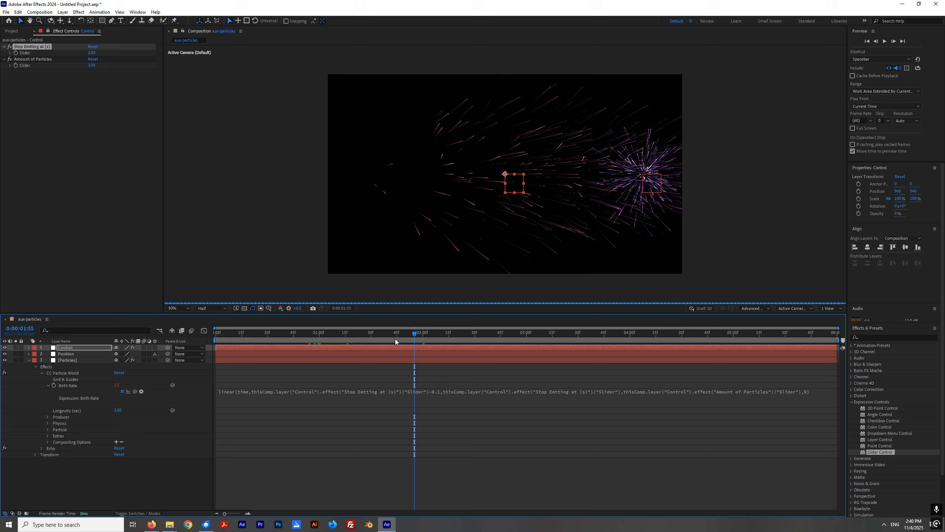
left_click(423, 337)
left_click(355, 338)
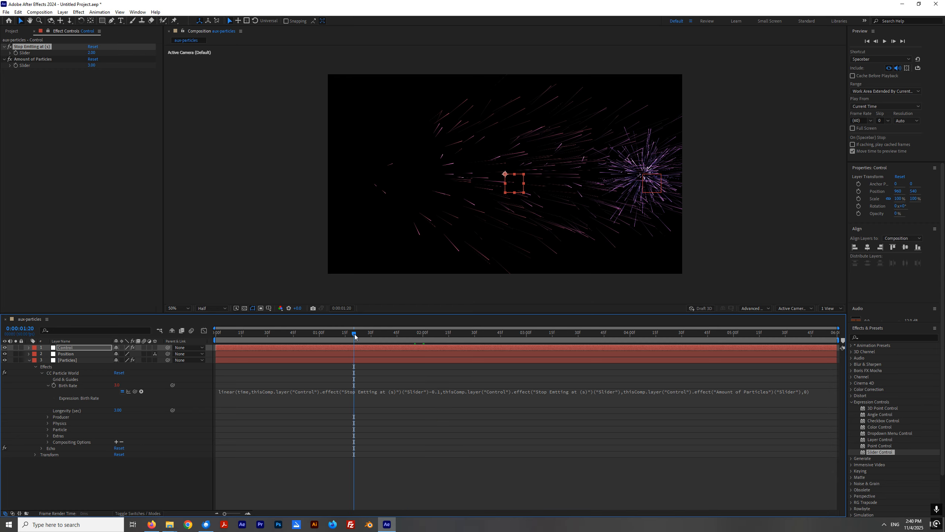
left_click_drag(356, 340, 285, 339)
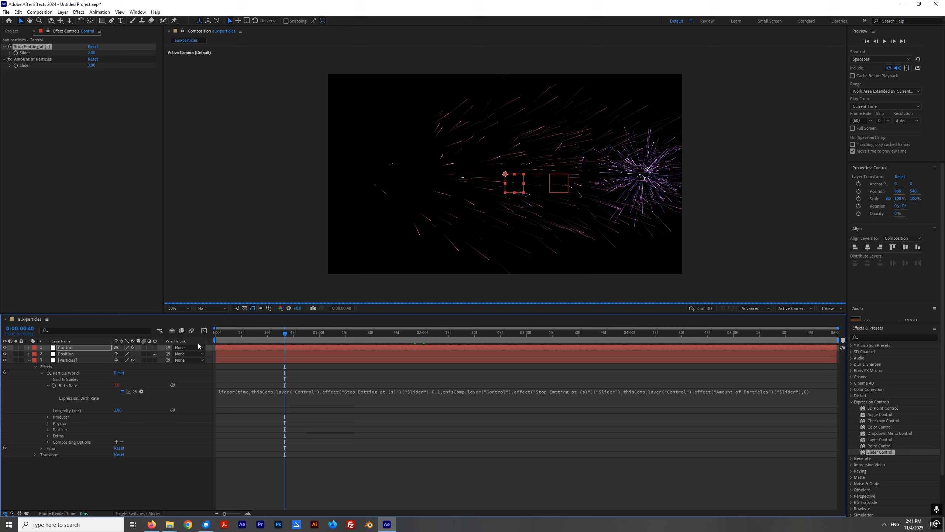
Return the "Stop Emitting at (s)" slider to 1 and go to 0:00:00:51 in the timeline.
left_click(91, 53)
type("1")
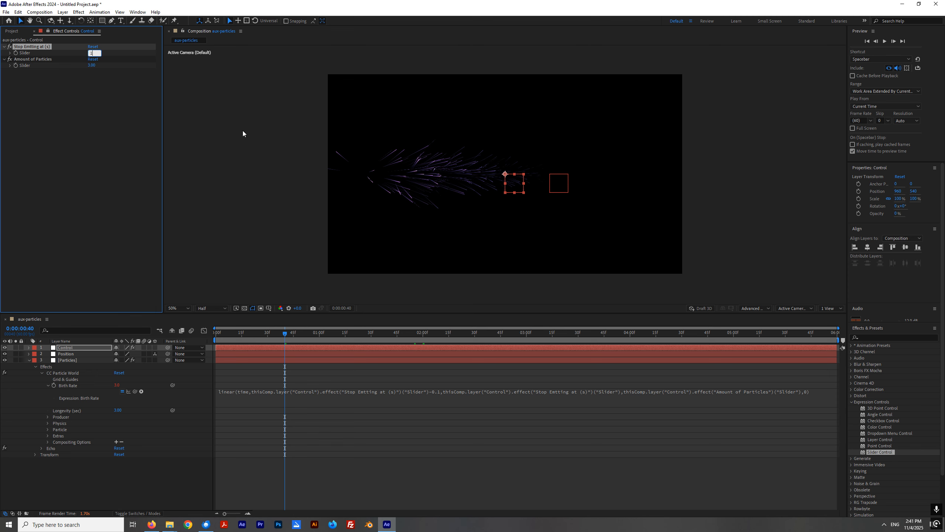
key("Return")
left_click(304, 340)
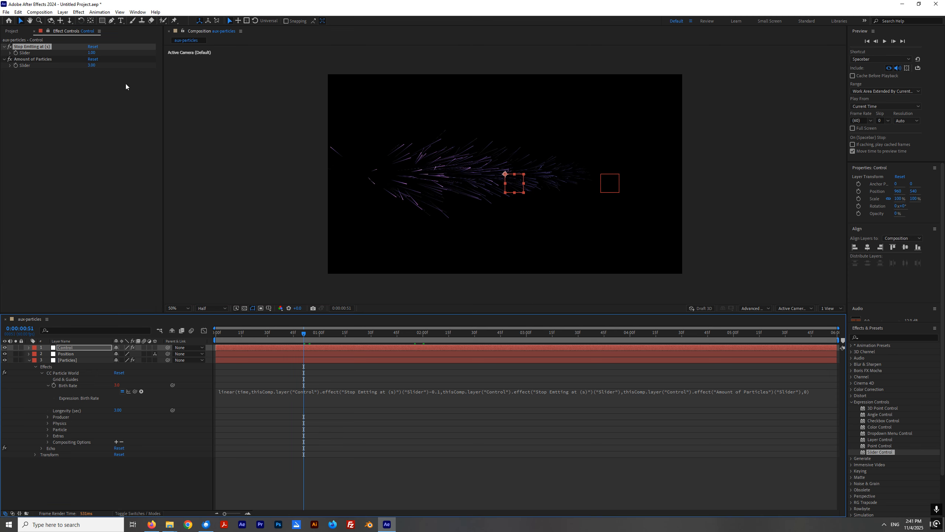
Try 4 for the "Amount of Particles" slider, settle on 5, and clear the layer selection.
left_click(92, 65)
type("4")
key("Return")
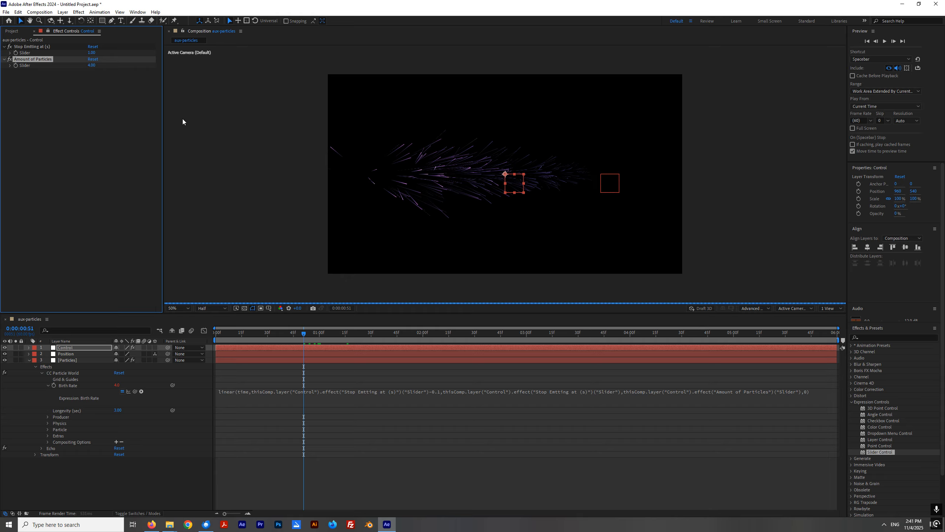
left_click(92, 65)
type("5")
key("Return")
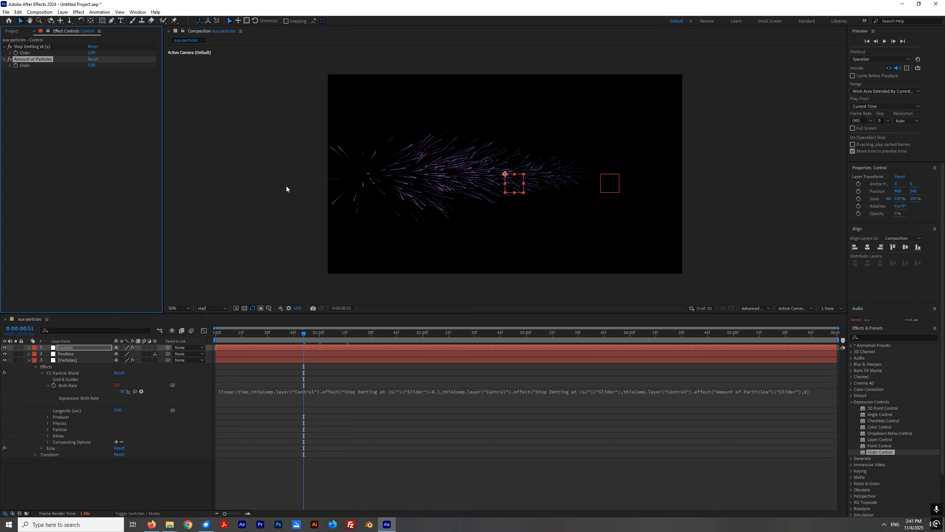
left_click(287, 186)
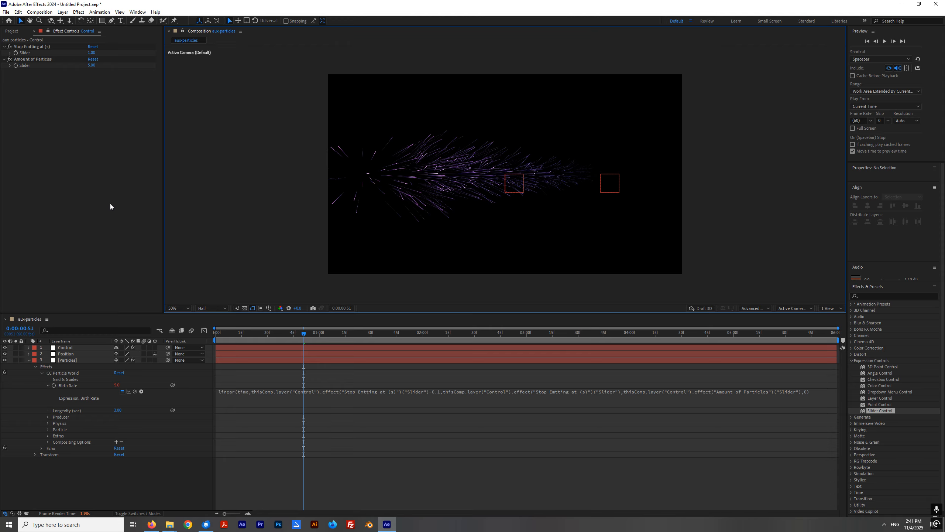
Add a third Slider Control effect to the Control null and rename it Velocity.
left_click(68, 360)
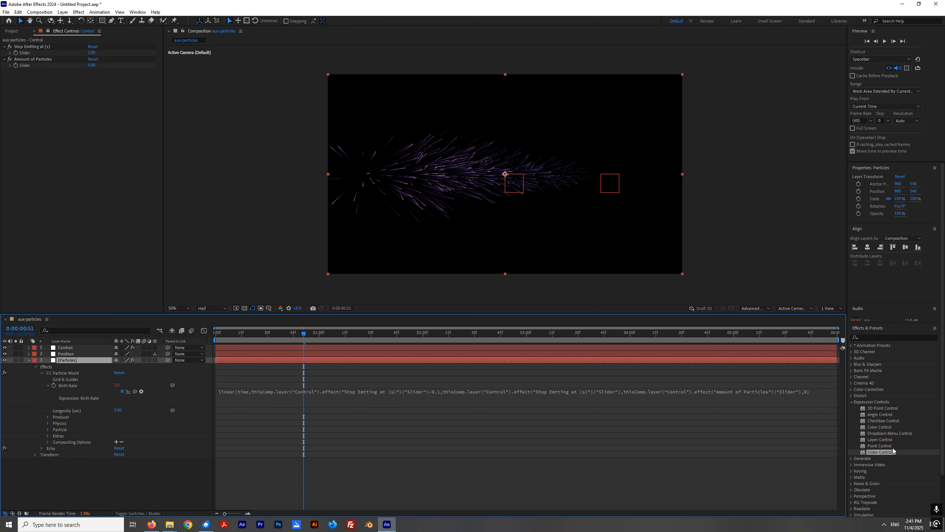
left_click_drag(887, 455, 53, 128)
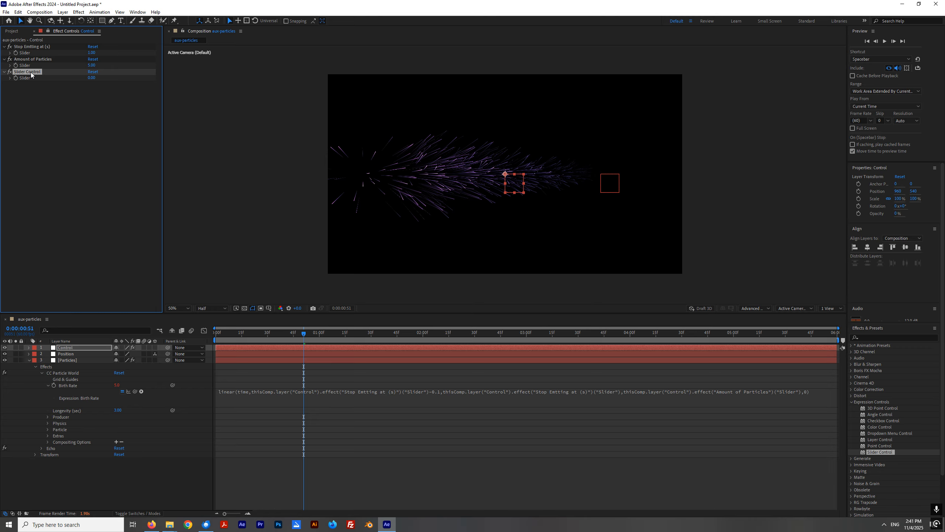
left_click(61, 348)
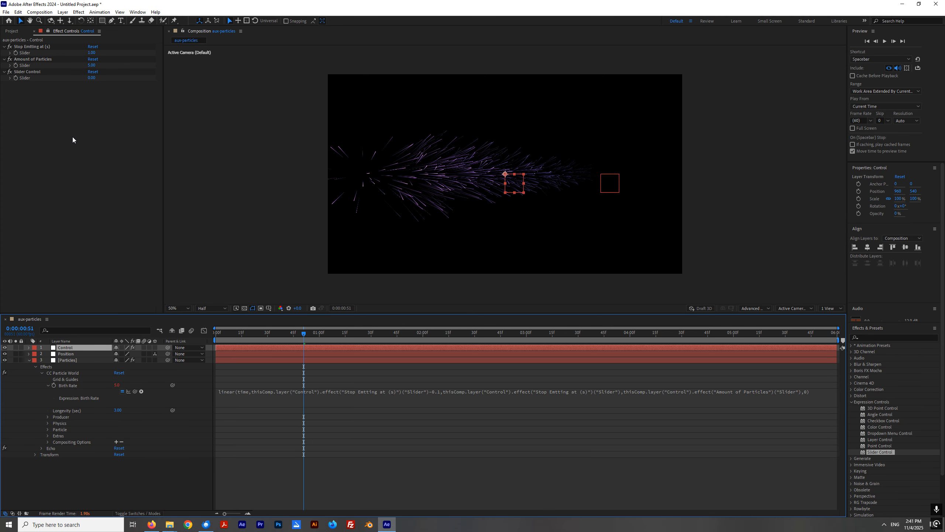
right_click(12, 71)
left_click(42, 79)
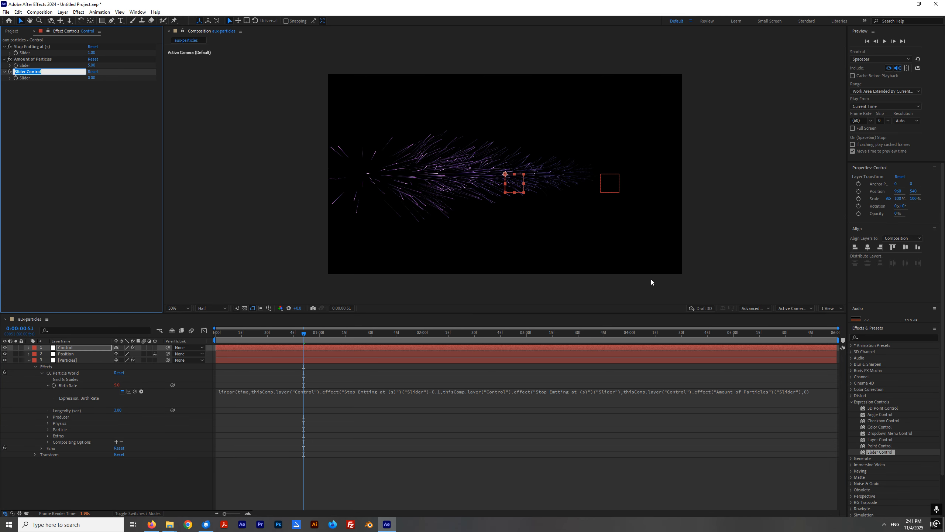
type("Velocity")
key("Return")
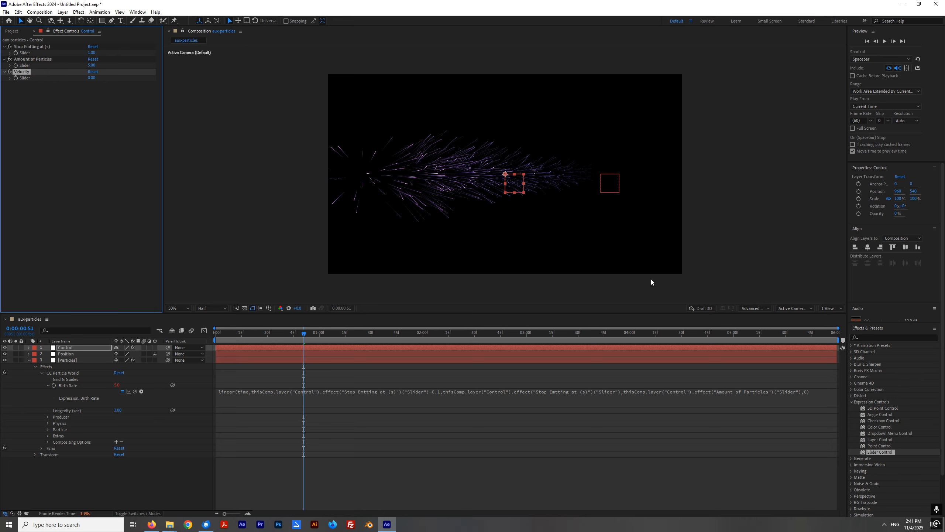
left_click(110, 156)
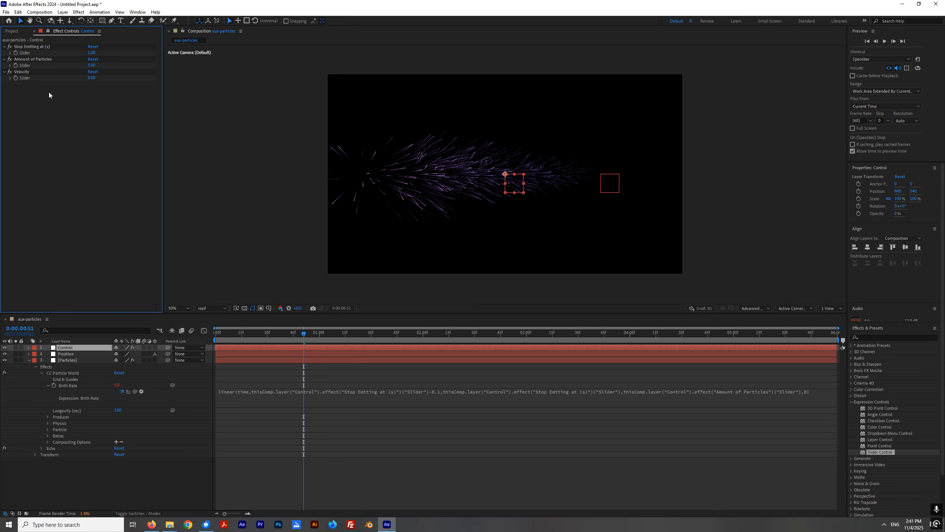
Duplicate the Velocity slider effect on the Control null and rename the copy Velocity Random.
left_click(21, 72)
key("ctrl+d")
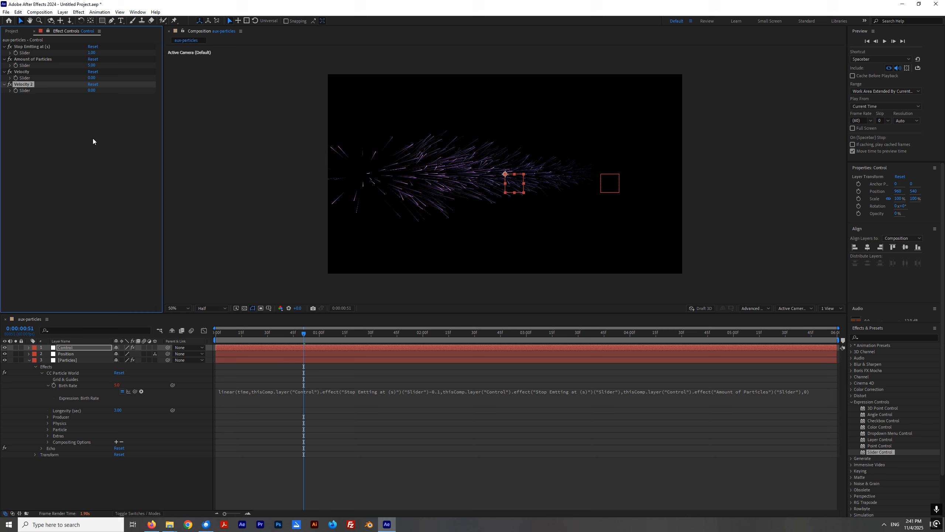
right_click(30, 83)
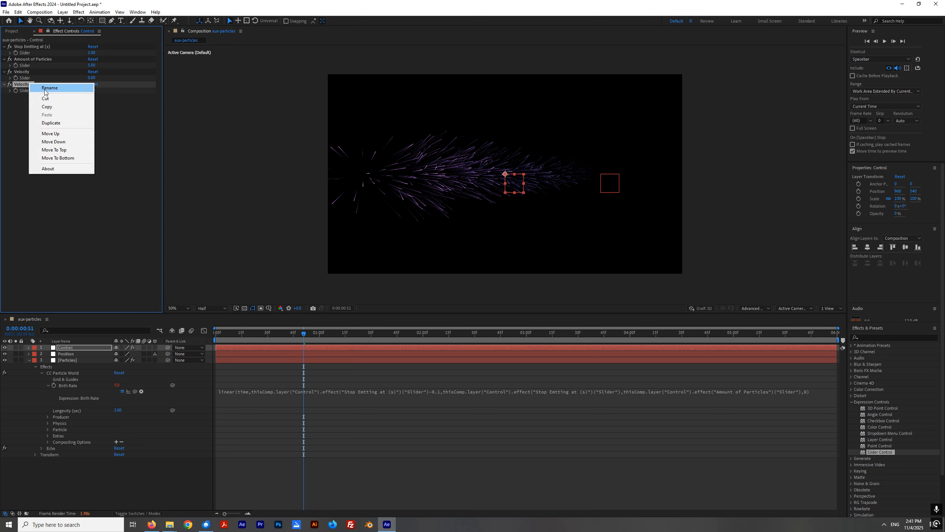
left_click(44, 89)
left_click_drag(30, 84, 37, 88)
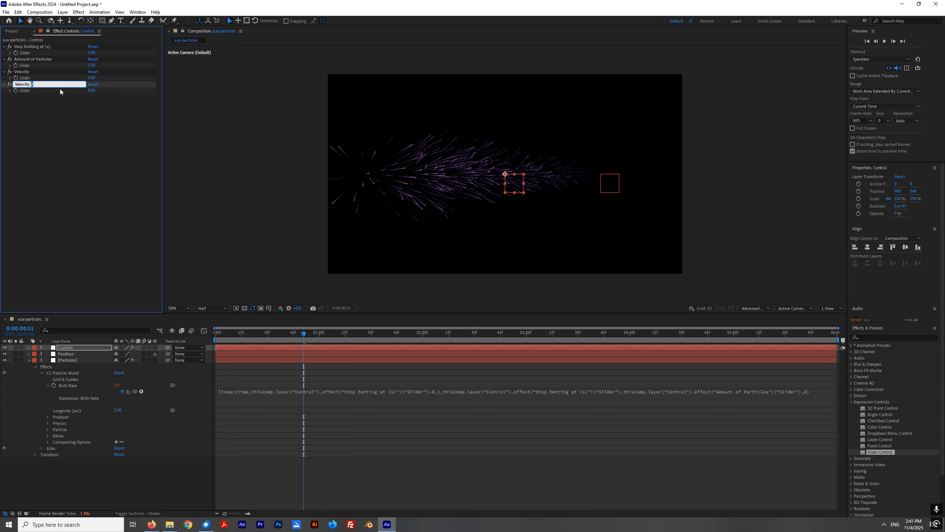
type("Random")
key("Return")
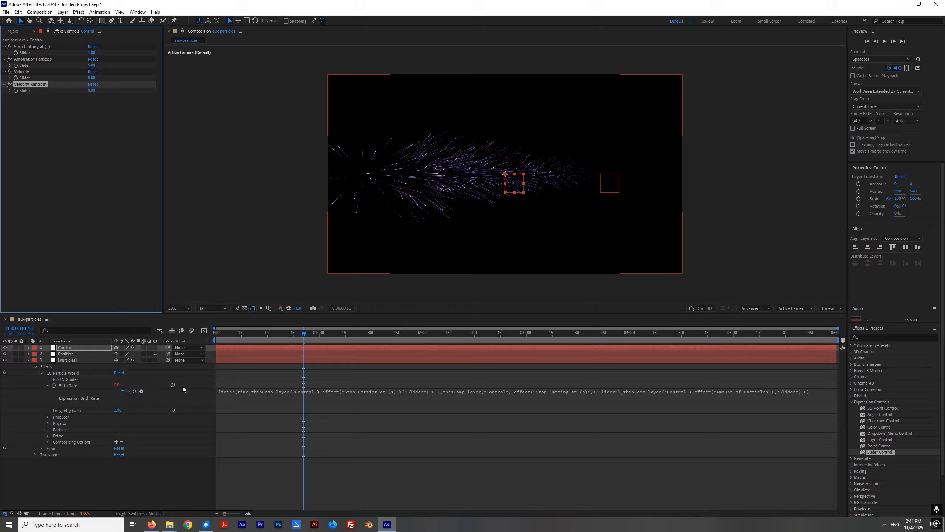
Expand the Physics settings of CC Particle World on the Particles layer and set Velocity to 0.
left_click(48, 423)
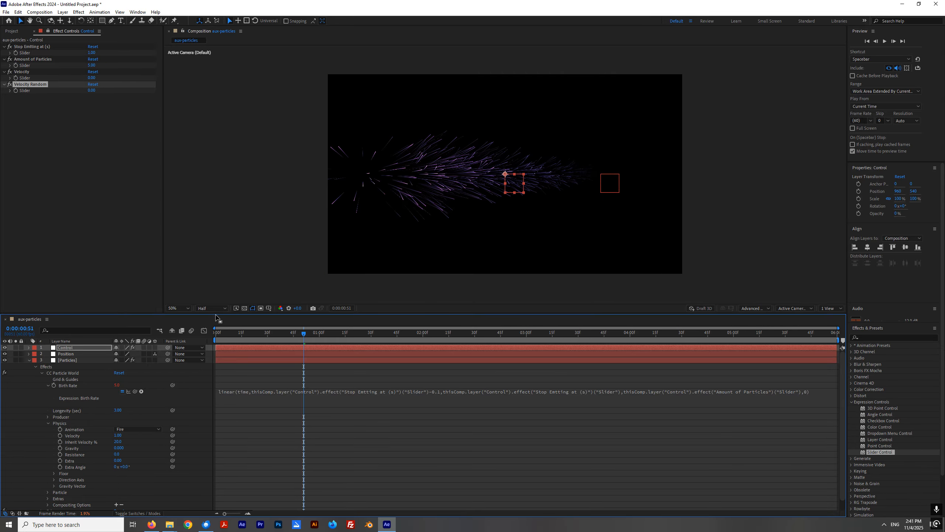
left_click_drag(216, 315, 217, 300)
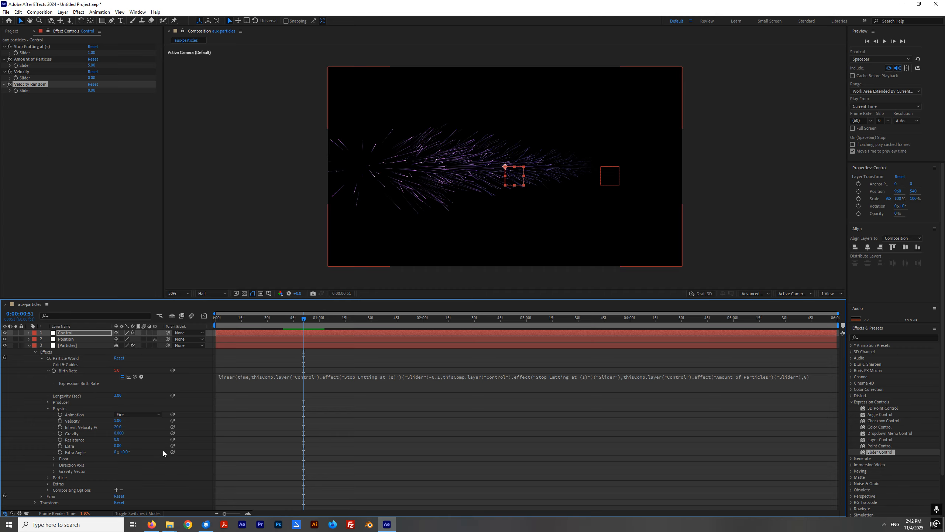
left_click(118, 420)
type("0")
key("Return")
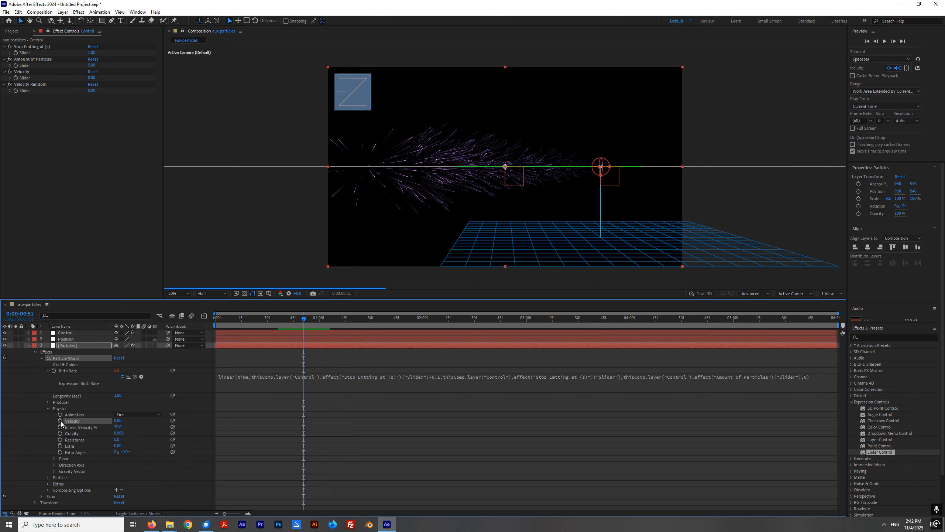
Set the Control null's Velocity slider to 1 and link the CC Particle World Velocity property to it.
left_click(91, 78)
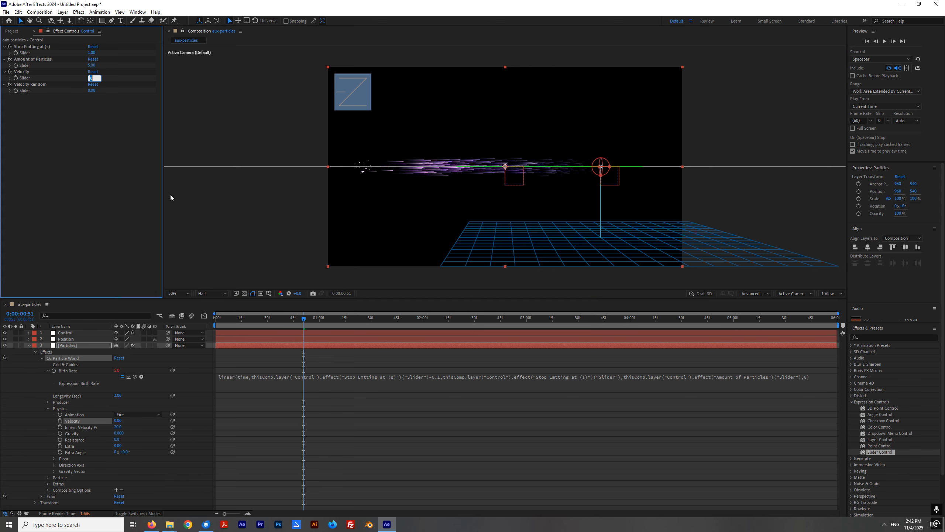
type("1")
key("Return")
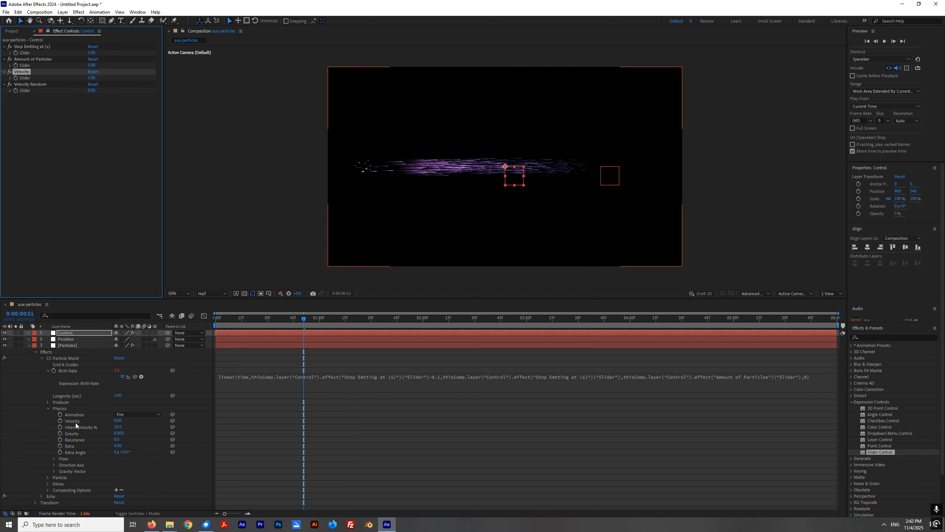
left_click(174, 421)
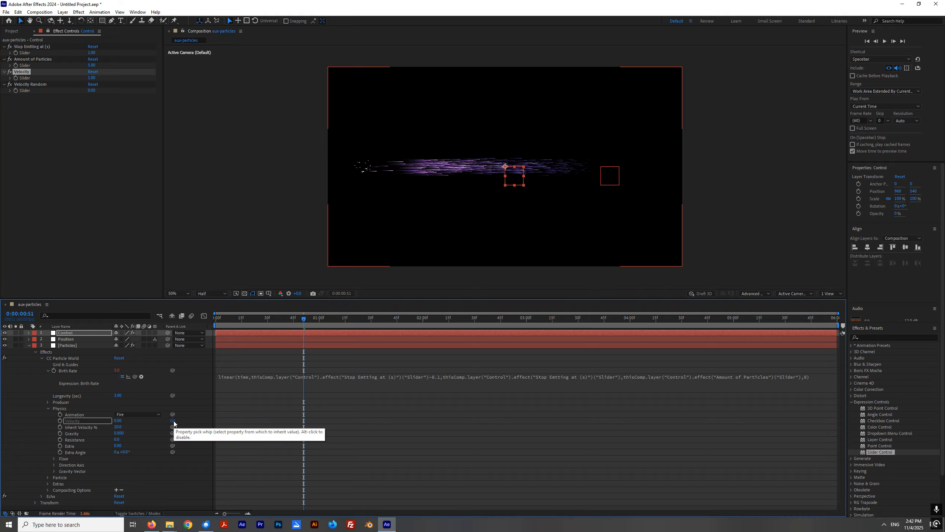
left_click_drag(174, 423, 27, 77)
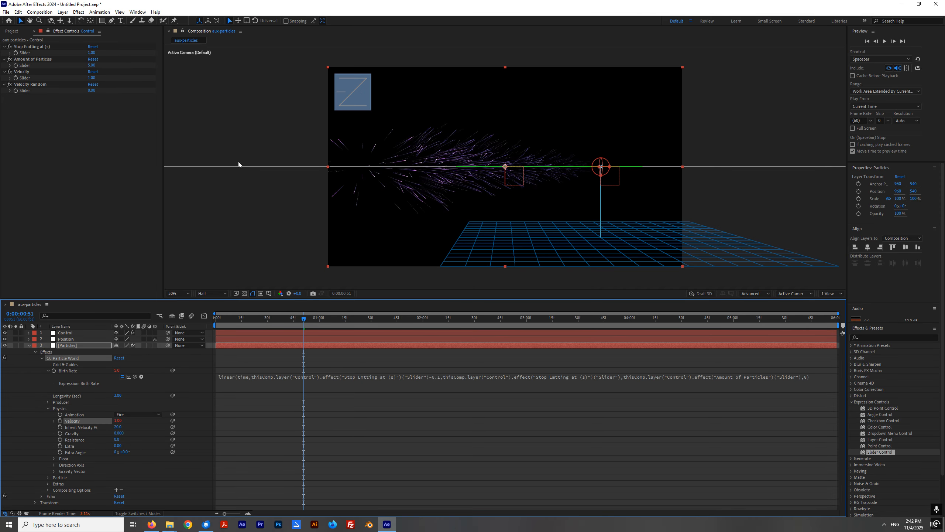
left_click(235, 190)
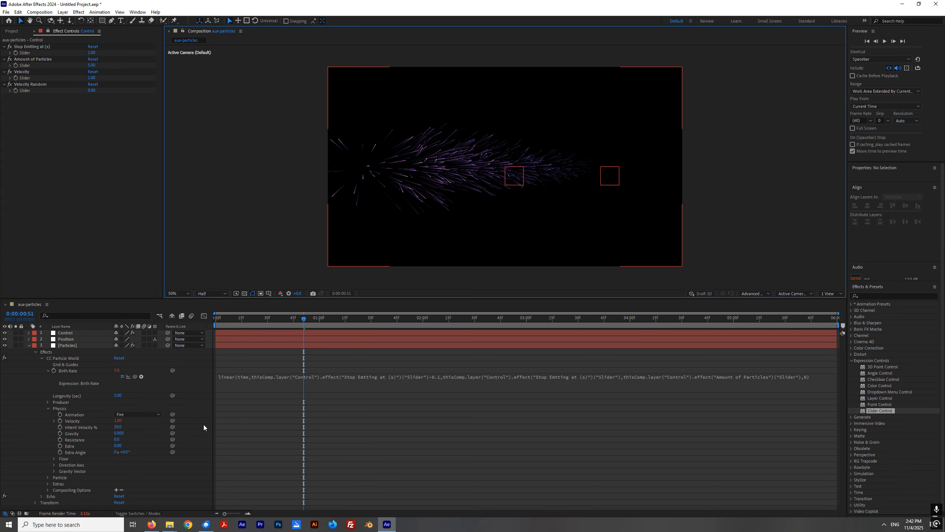
Reveal the Particles layer's modified properties and append a plus sign to the Physics Velocity expression.
left_click(78, 423)
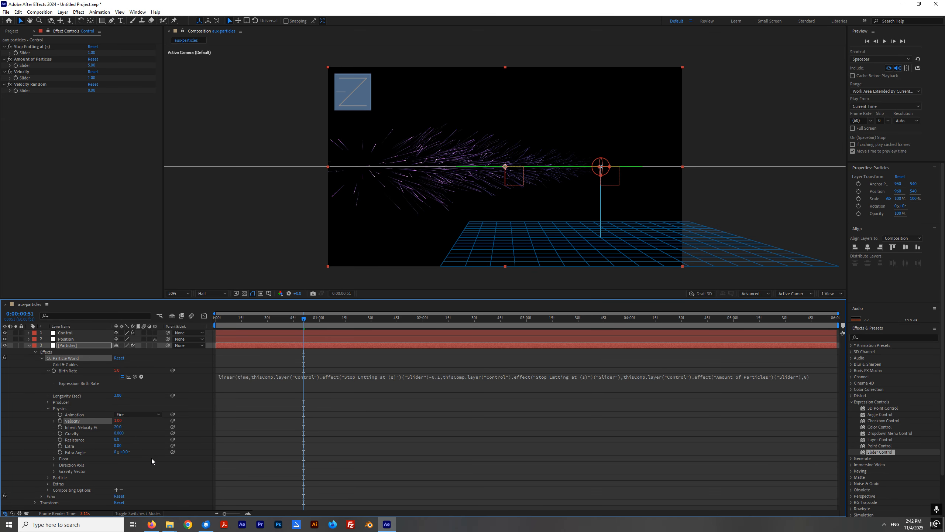
key("u")
key("u")
scroll(400, 454, "down", 4)
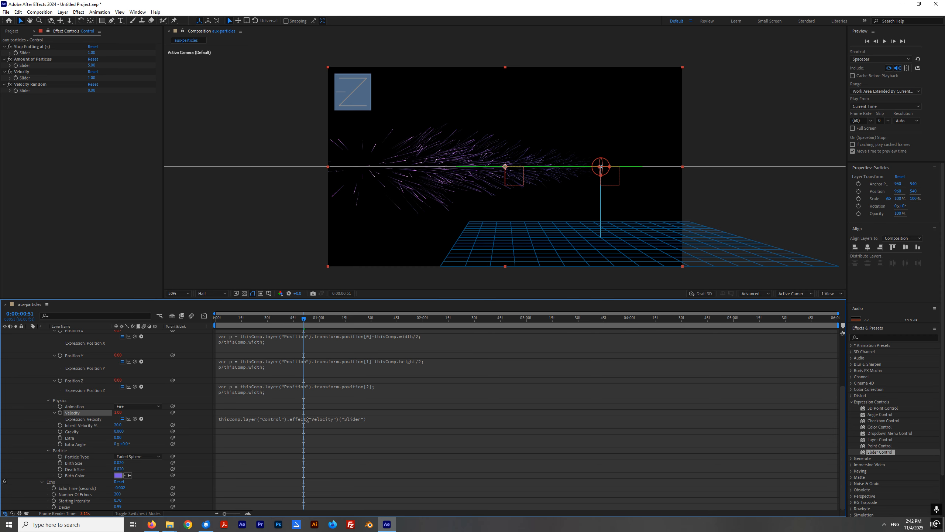
left_click(355, 419)
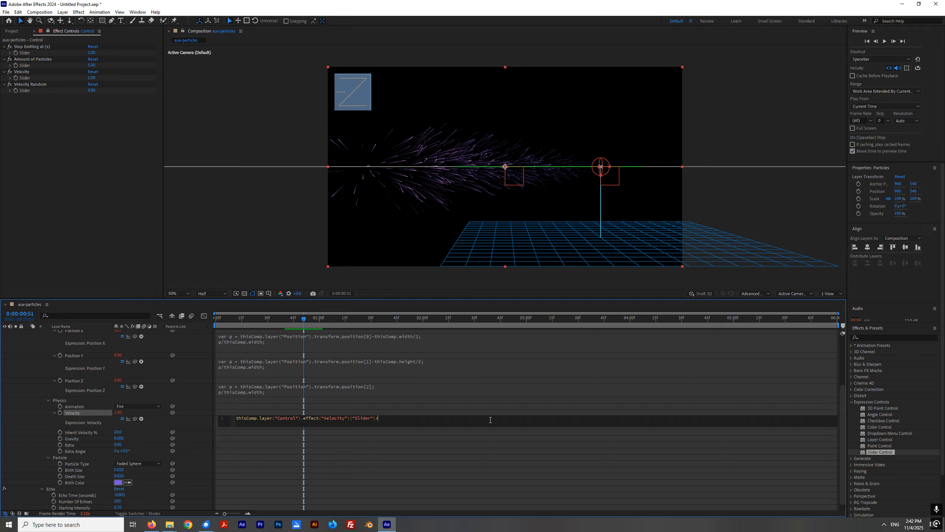
type("ra")
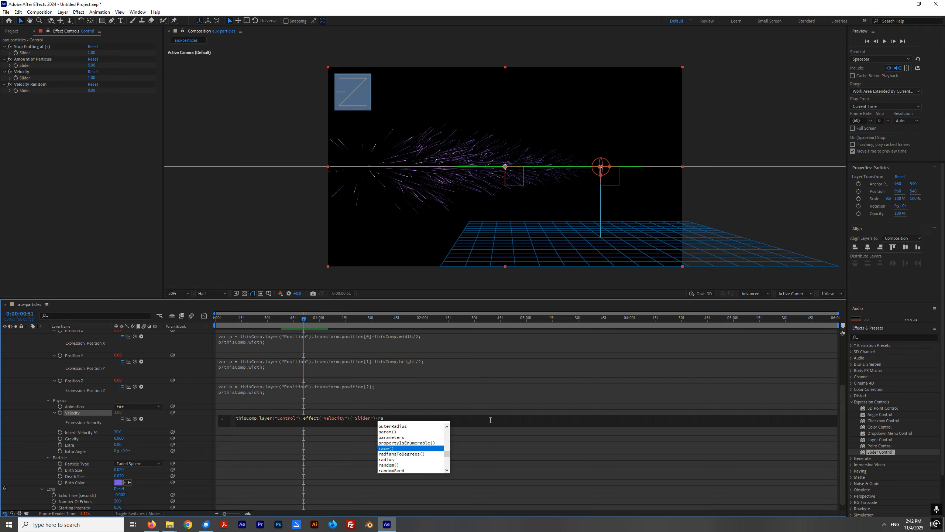
type("ndom")
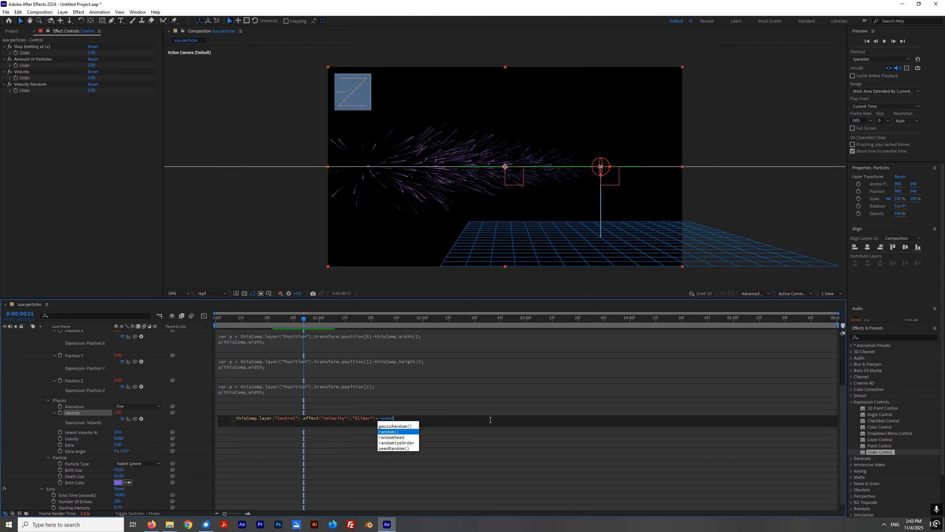
key("BackSpace")
key("BackSpace")
key("BackSpace")
key("BackSpace")
key("BackSpace")
key("BackSpace")
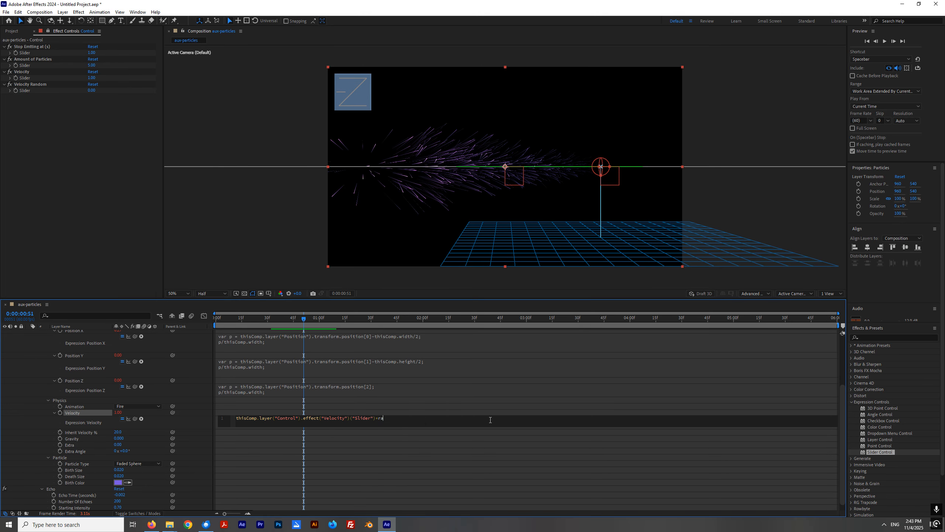
Complete the Velocity expression with wiggle, using 0.1 as frequency and the linked Velocity Random slider as amplitude.
type("wiggle")
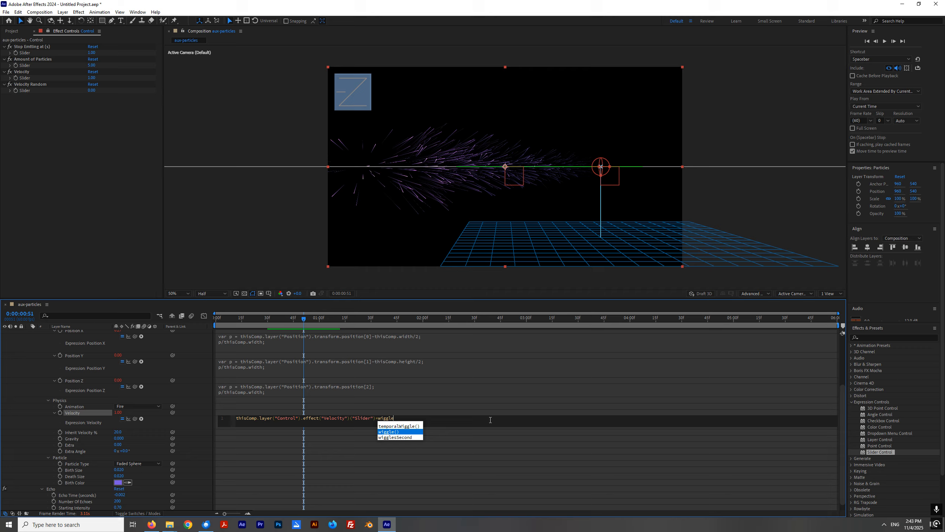
key("Return")
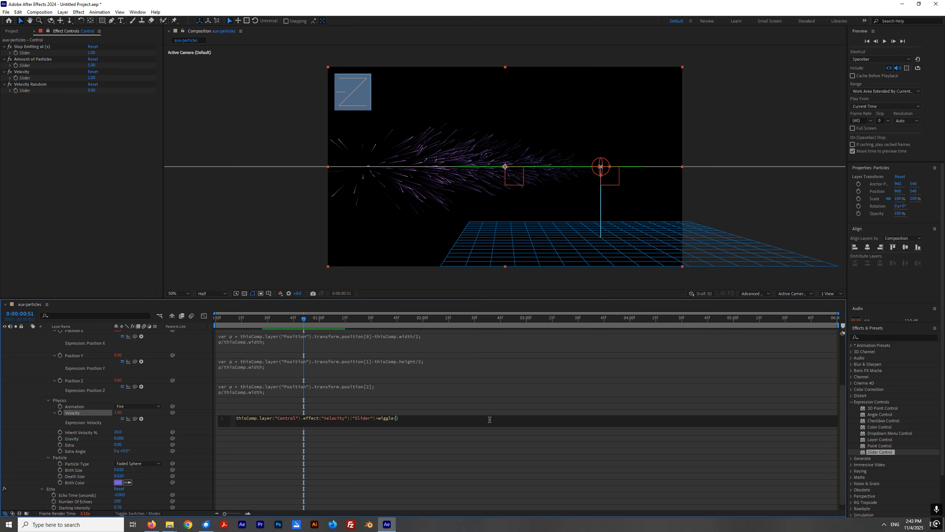
type("0.1,")
left_click_drag(135, 419, 27, 92)
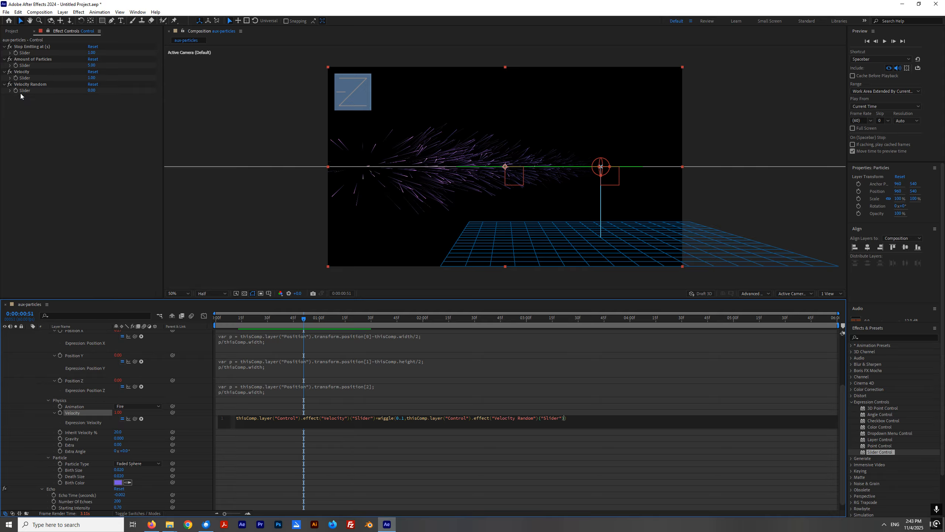
left_click(36, 113)
Try the Velocity Random slider at 1, scrub it to another value, and return it to 0.
left_click(91, 91)
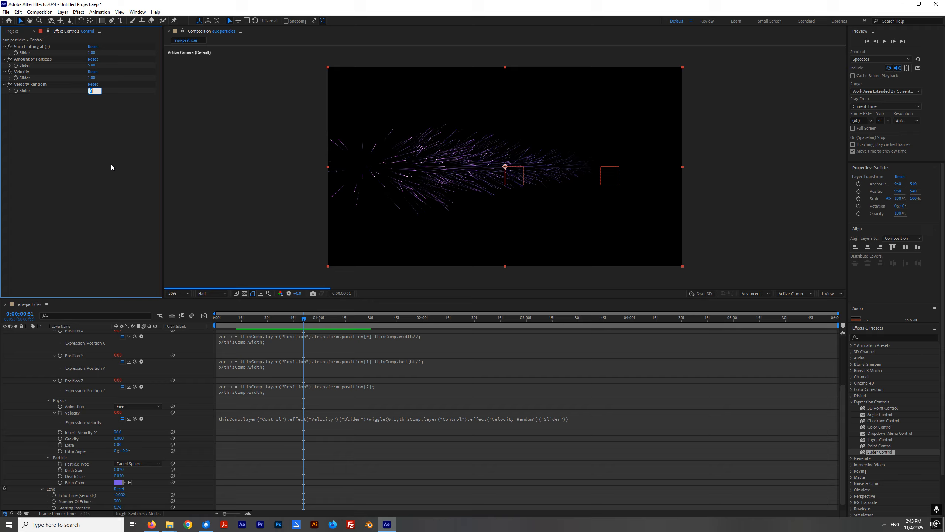
type("1")
key("Return")
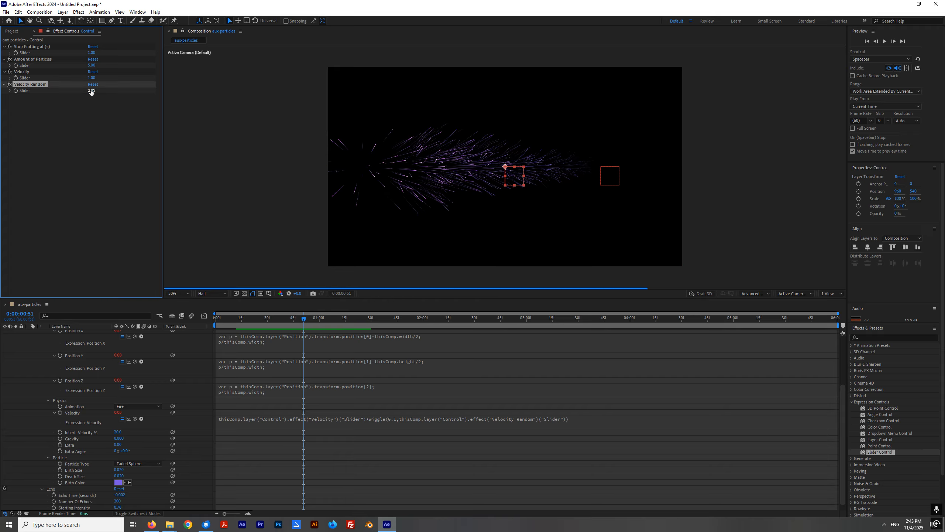
left_click_drag(91, 91, 109, 178)
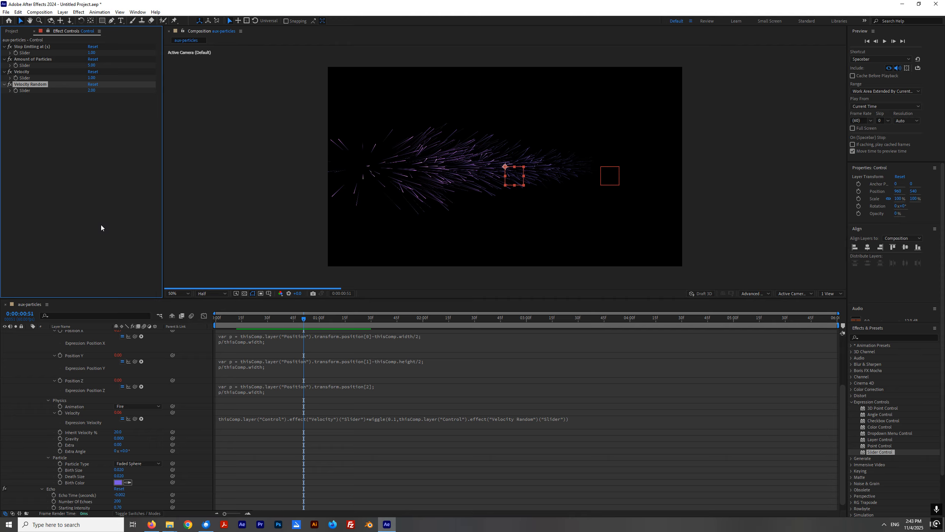
left_click(91, 90)
type("0")
left_click(117, 183)
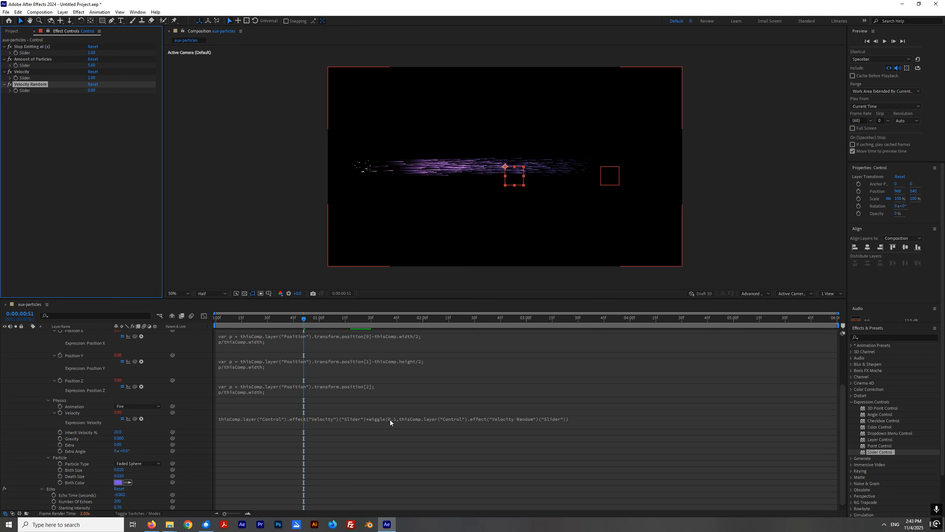
Check the part of the Velocity expression where wiggle is added to the Velocity slider.
left_click(373, 418)
left_click(377, 418)
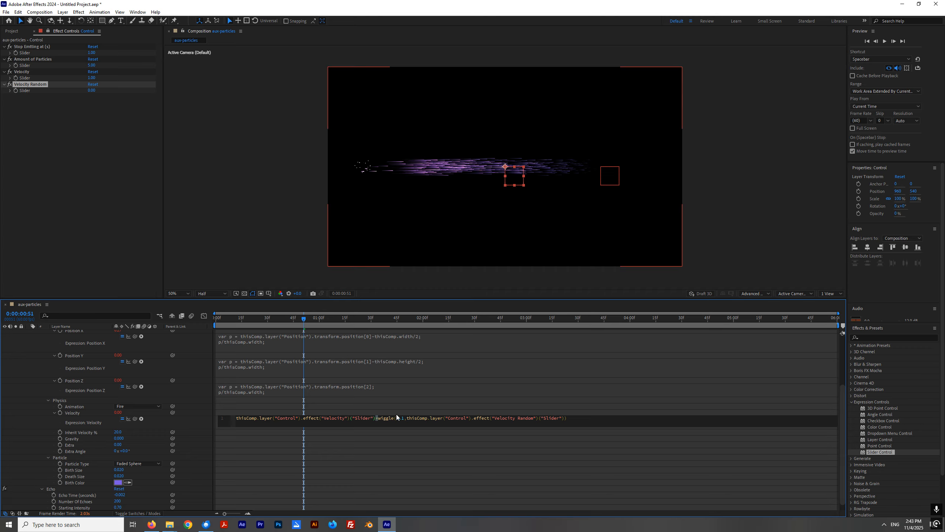
left_click(398, 451)
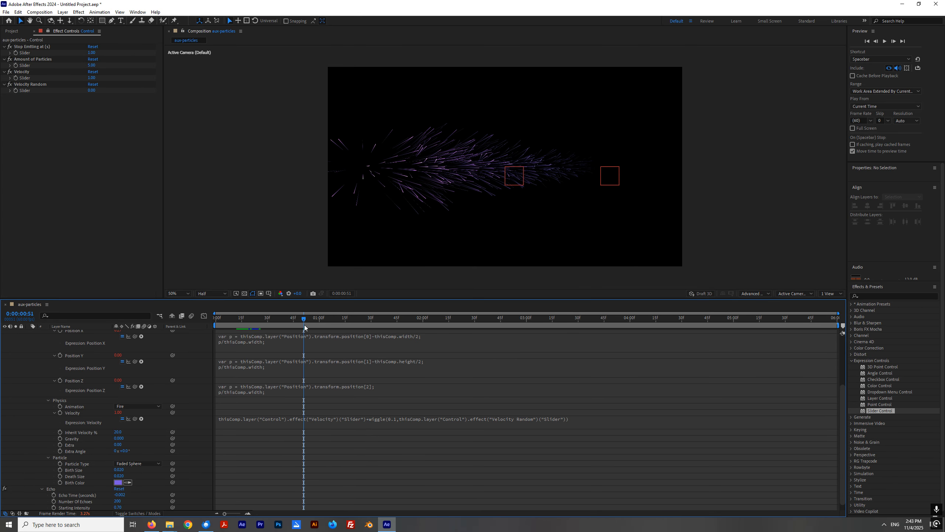
Set the Velocity Random slider to 1 at 0:00:00:32 and advance to 0:00:01:06 to check the particles.
left_click_drag(305, 320, 272, 319)
left_click(92, 90)
type("1")
key("Return")
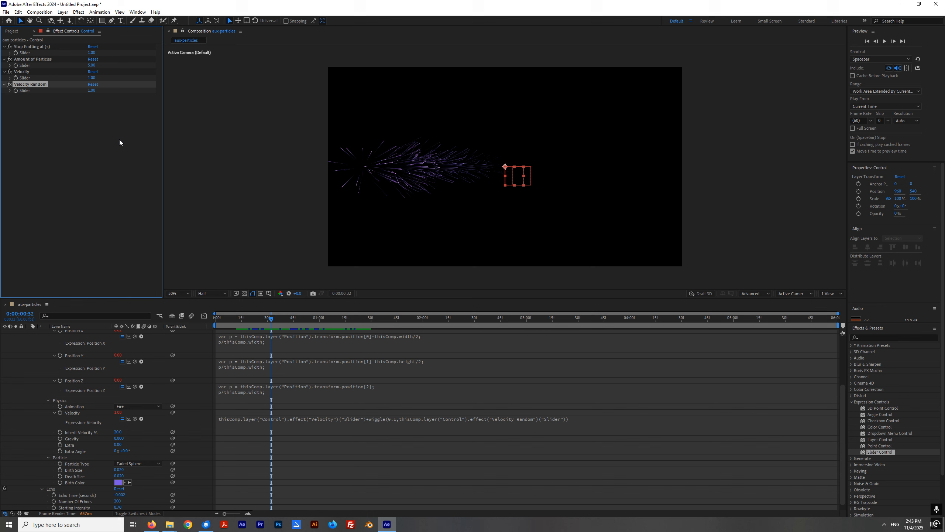
left_click_drag(291, 319, 329, 321)
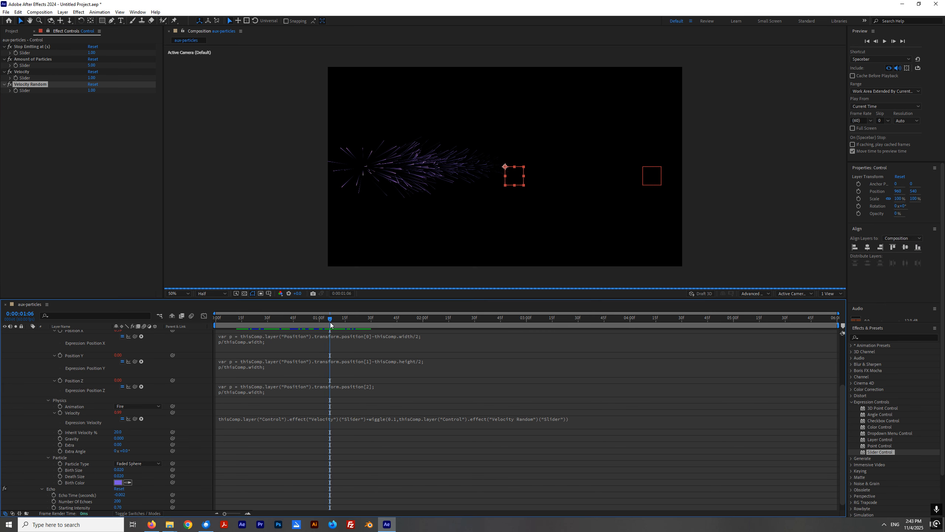
Try the Velocity Random slider at 2 and at 1, and return it to 0.
left_click(91, 91)
type("2")
key("Return")
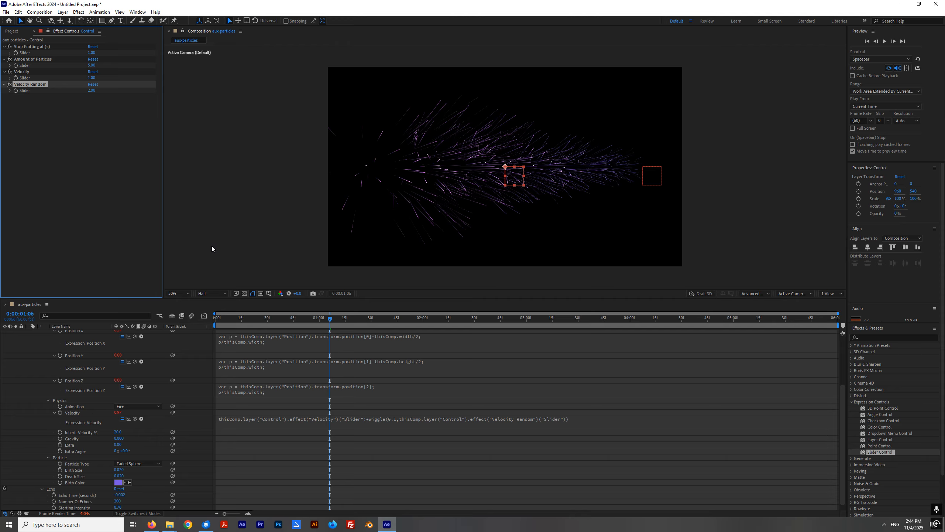
left_click(91, 91)
type("1")
key("Return")
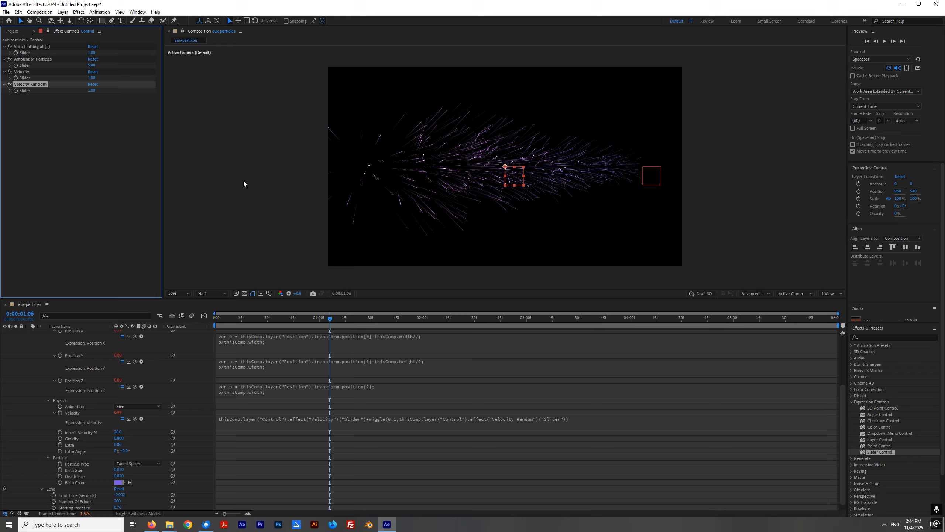
left_click(91, 90)
key("Return")
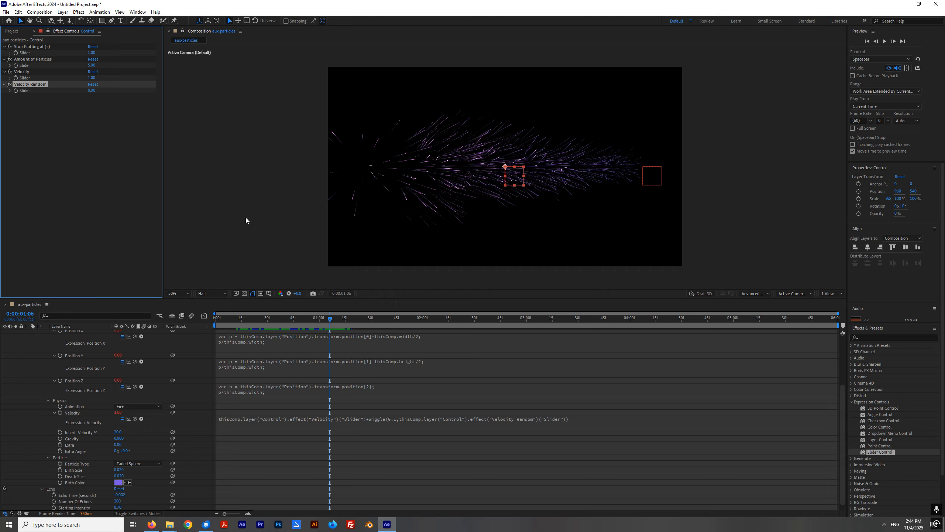
Try the Velocity slider at 0 with Velocity Random at 2, and restore Velocity Random to 0 and Velocity to 1.
left_click(91, 78)
type("0")
key("Return")
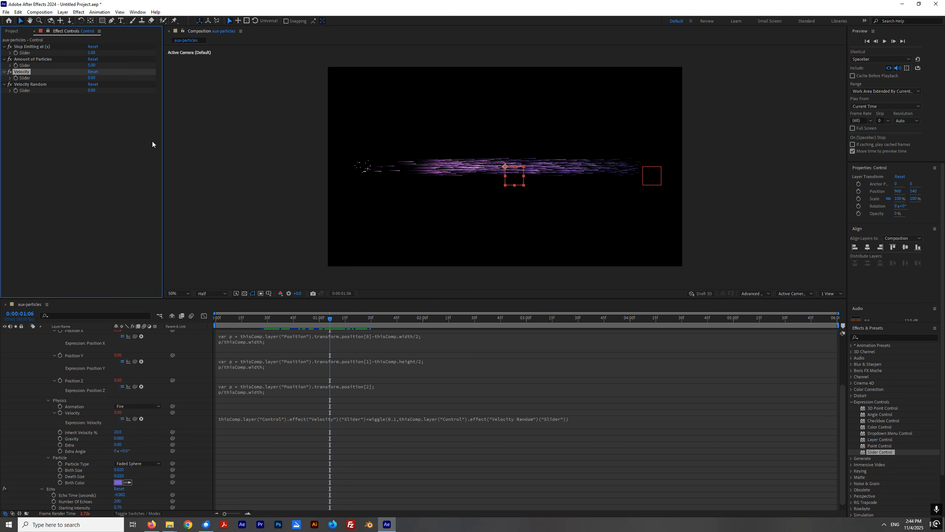
left_click(91, 90)
type("2")
key("Return")
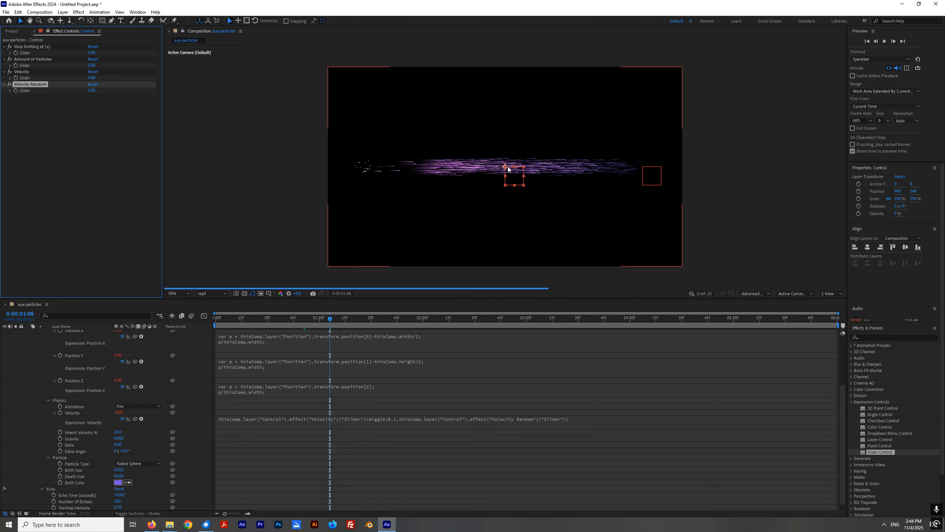
left_click(91, 90)
type("0")
key("Return")
left_click(91, 77)
type("1")
key("Return")
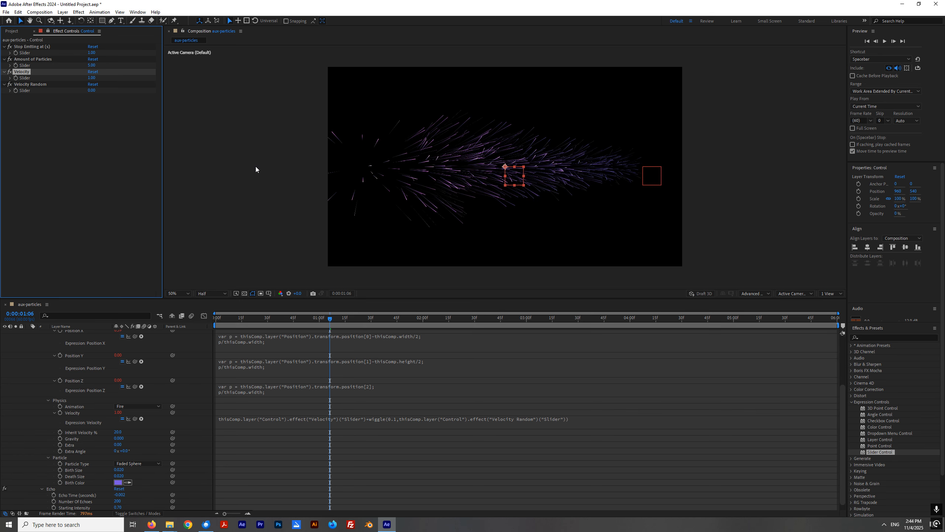
Collapse the Particles layer, duplicate the Control layer's Velocity Random slider and rename the copy Gravity.
left_click(260, 209)
scroll(119, 422, "up", 5)
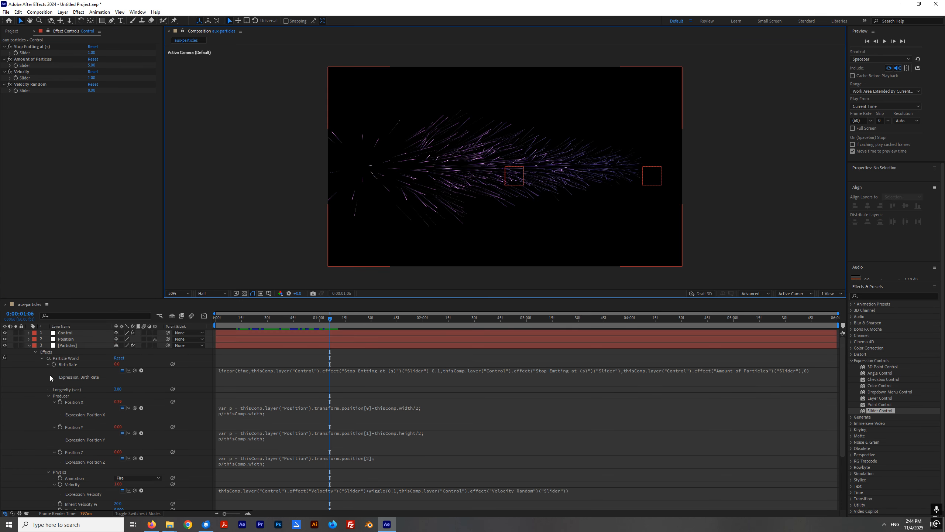
left_click(29, 346)
left_click(54, 348)
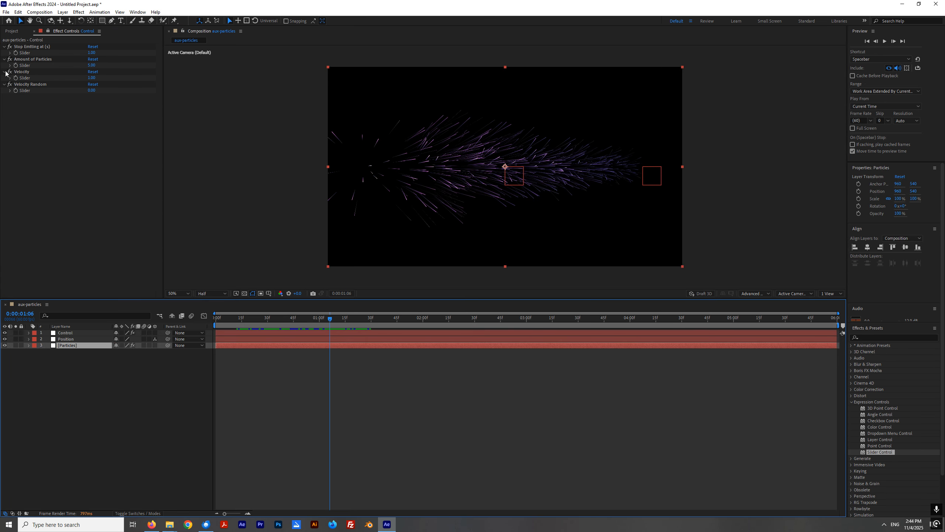
left_click(48, 85)
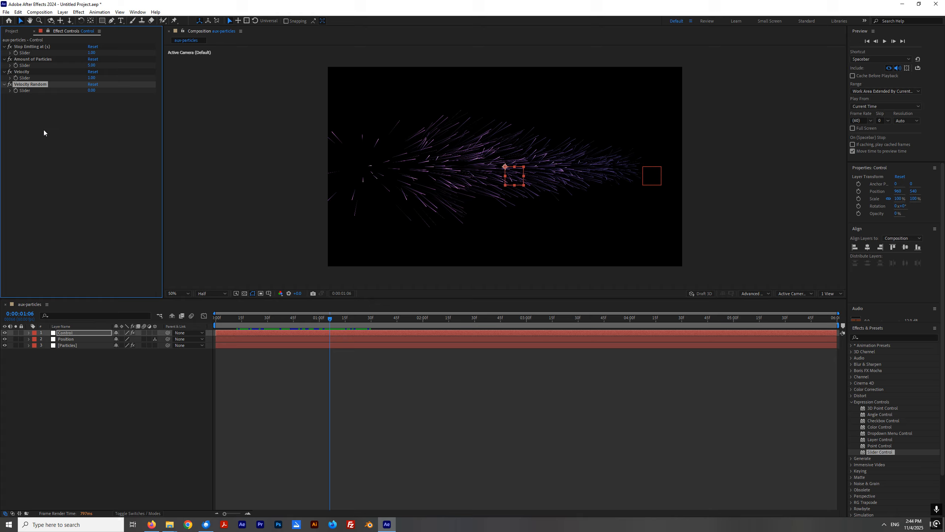
key("ctrl+d")
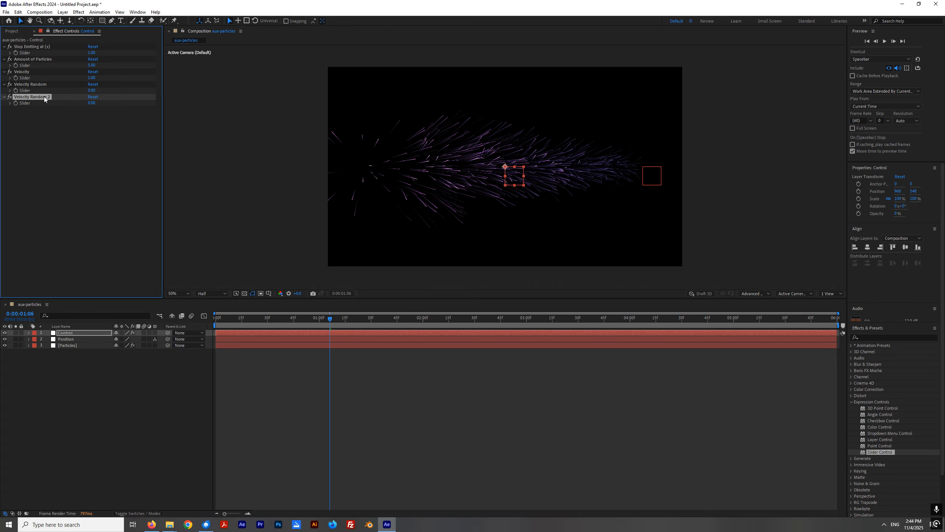
right_click(44, 97)
left_click(61, 102)
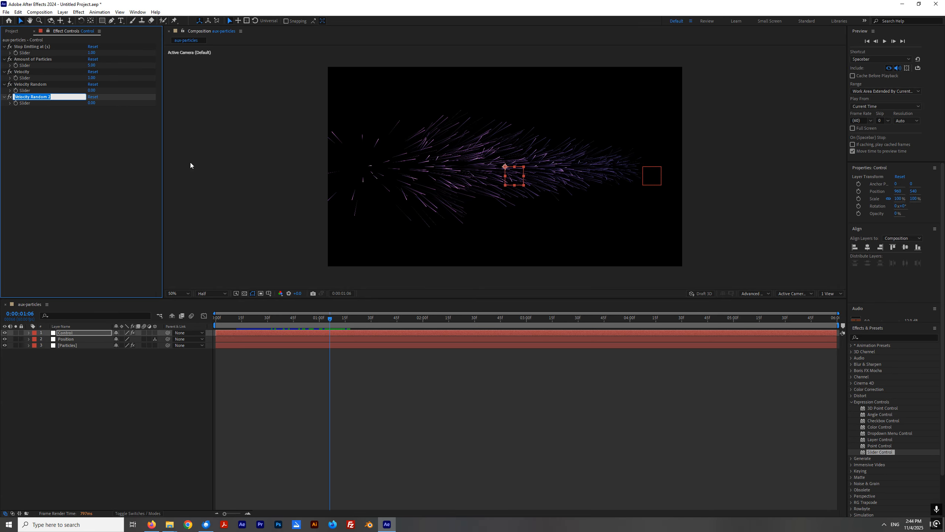
type("Gravity")
key("Return")
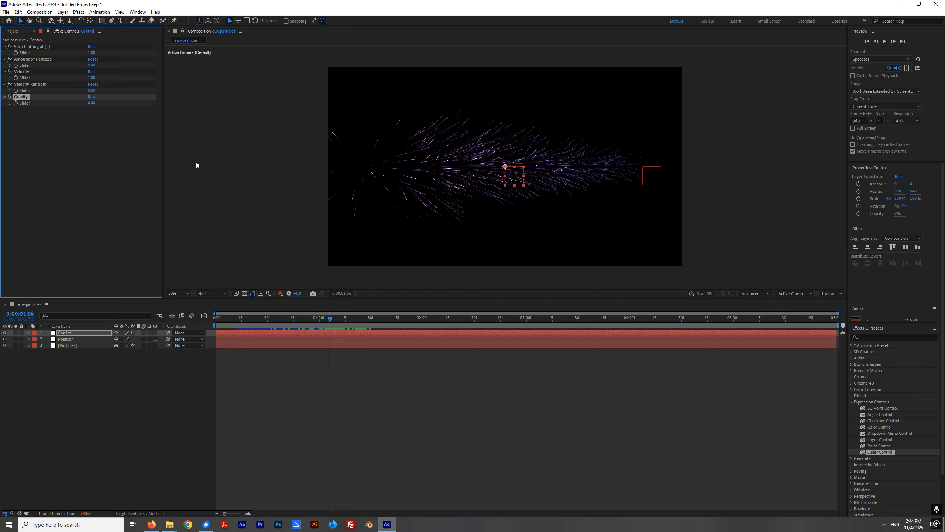
Link the Gravity property in the Particles layer's CC Particle World physics to the Control layer's Gravity slider.
left_click(71, 345)
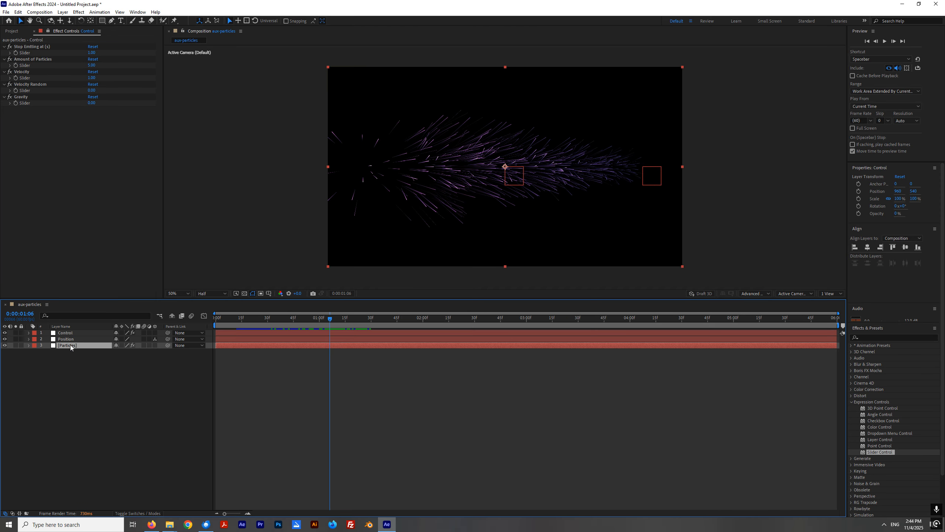
left_click(29, 345)
left_click(48, 403)
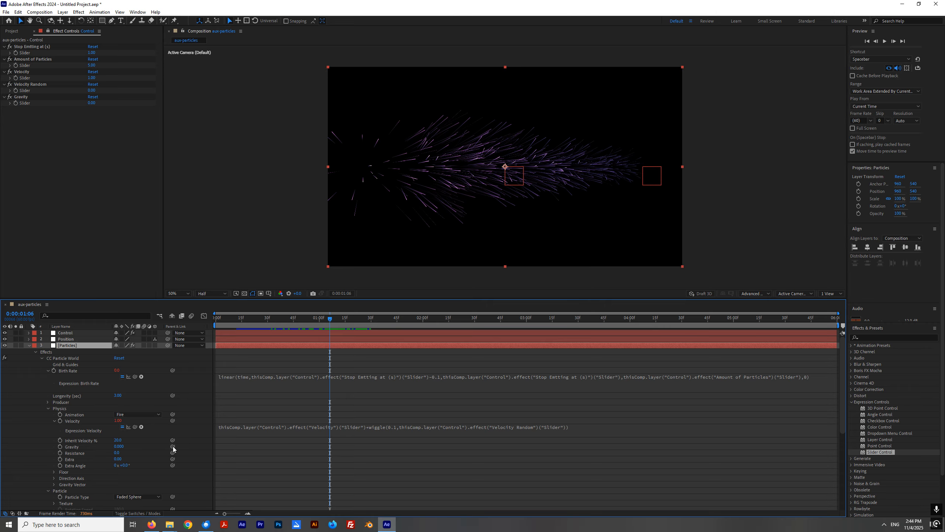
left_click_drag(173, 446, 25, 104)
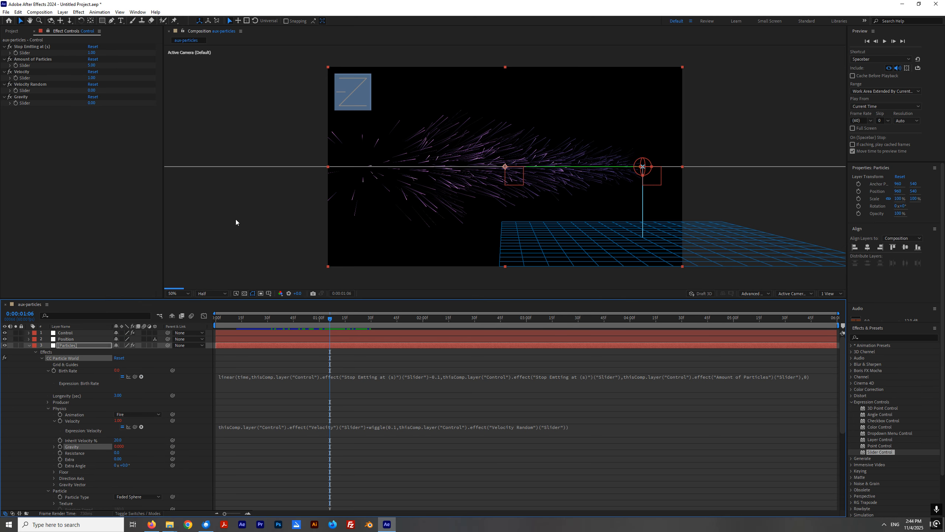
Try the Gravity slider at 2 and 0.2, and settle on 0.1.
left_click(91, 103)
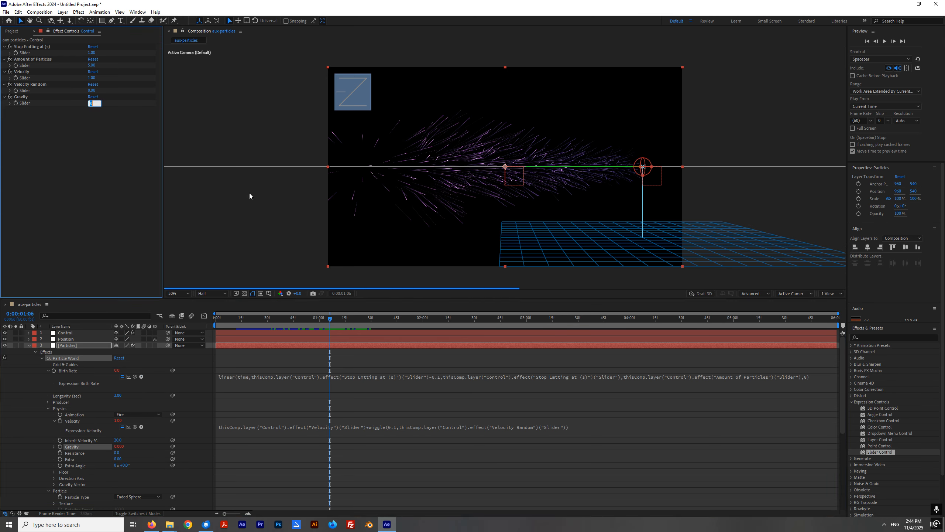
type("0")
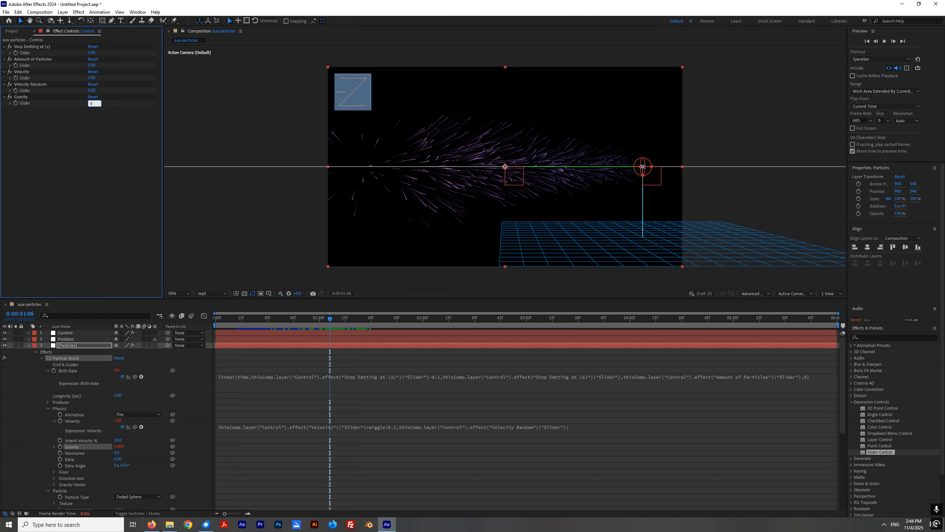
type(",2")
key("Return")
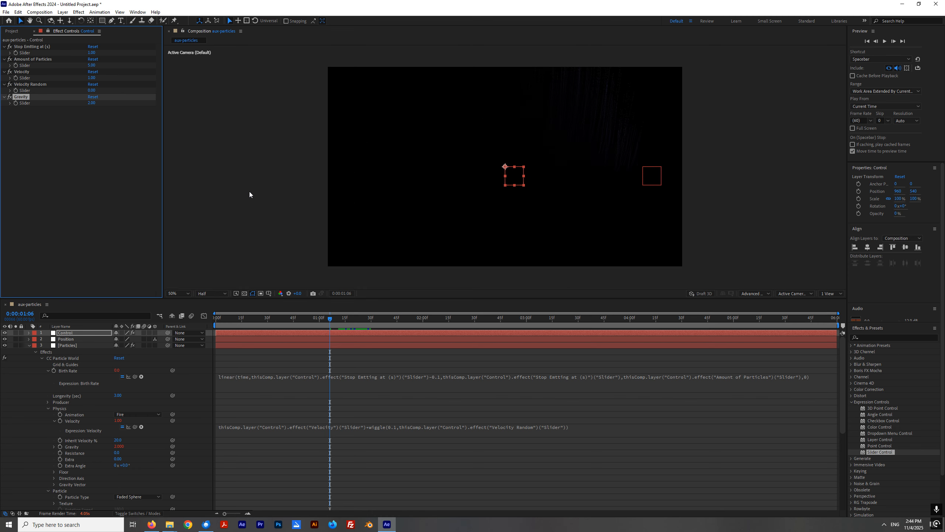
left_click(91, 103)
type("1")
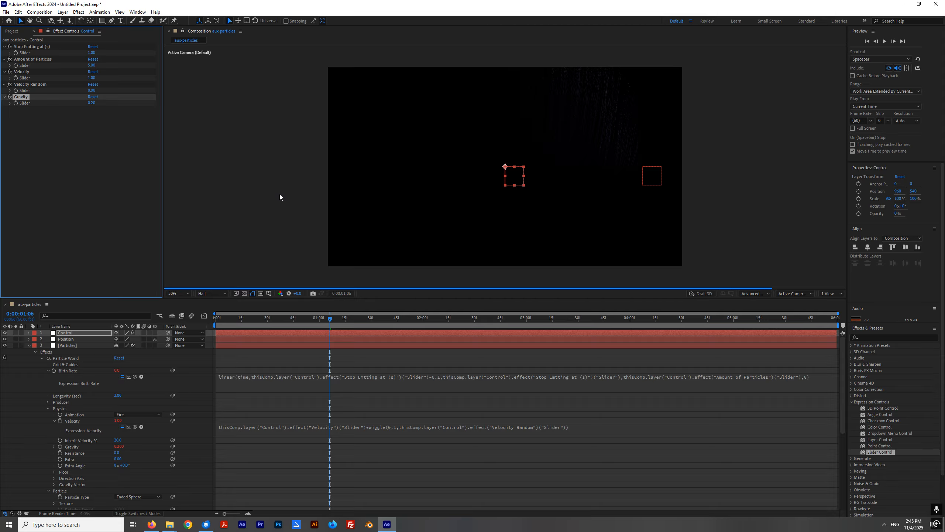
left_click(91, 102)
type("0.1")
key("Return")
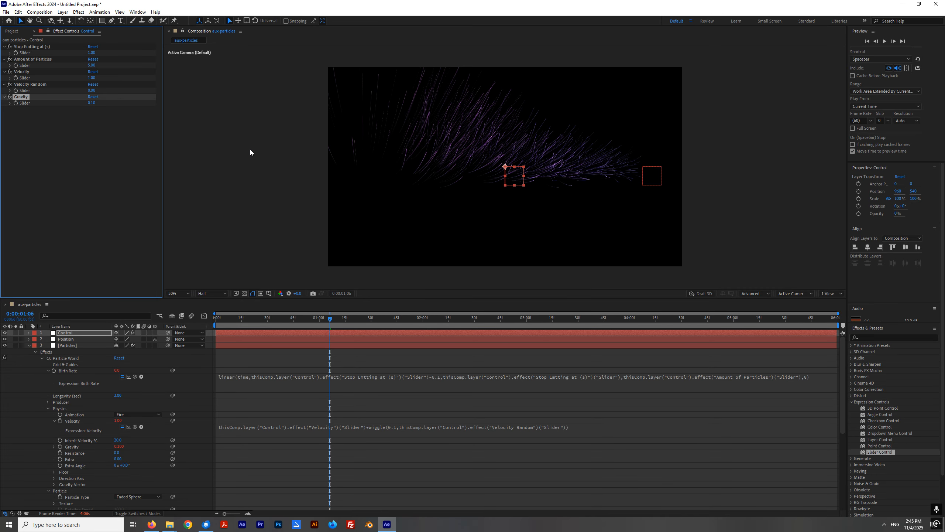
Reveal the Particles layer's expressions and negate the Gravity expression with a minus sign before the slider reference.
left_click(263, 181)
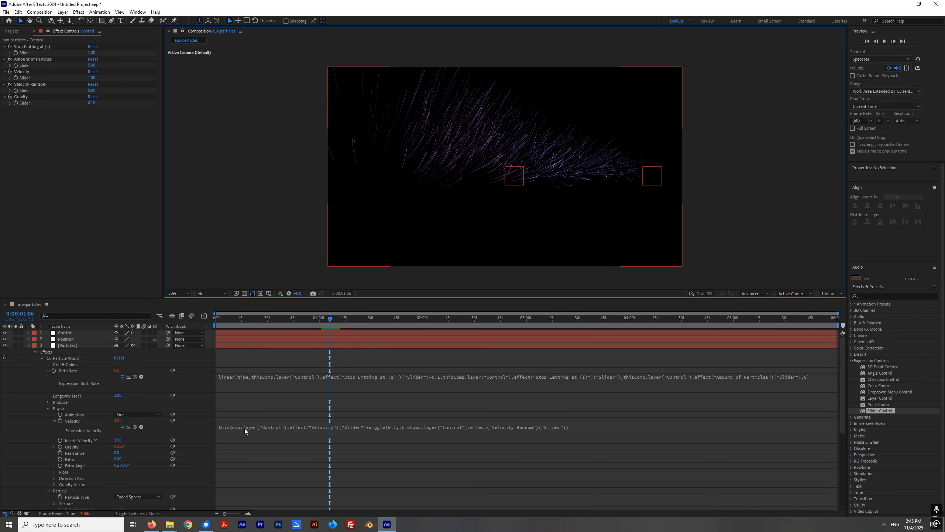
scroll(273, 449, "down", 1)
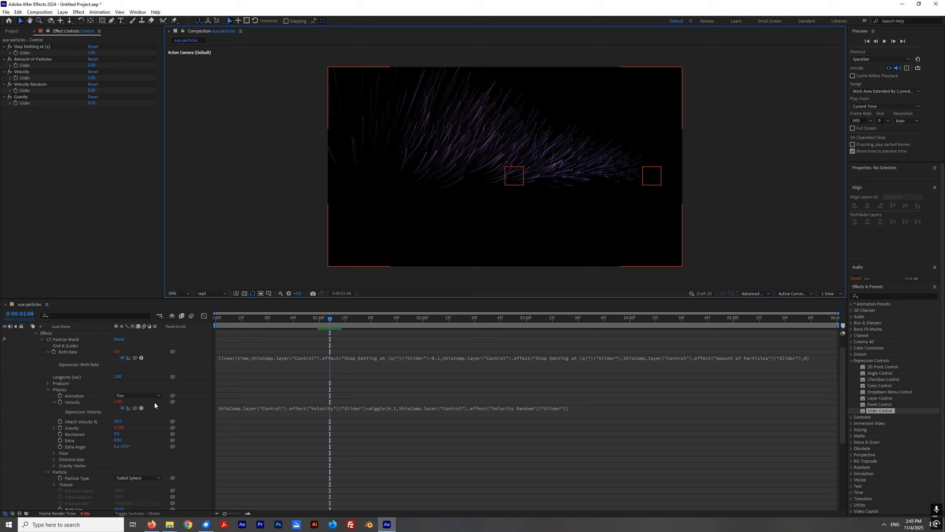
scroll(154, 403, "up", 1)
left_click(66, 346)
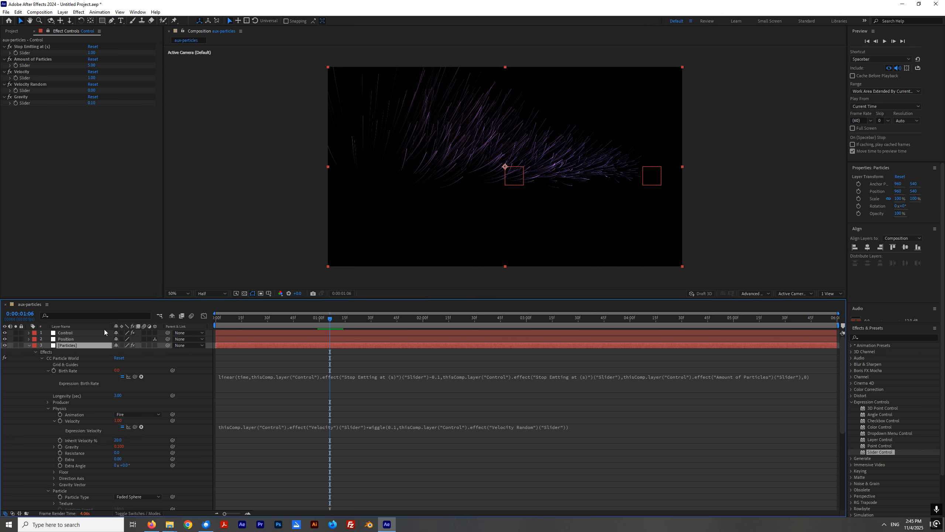
key("e")
key("e")
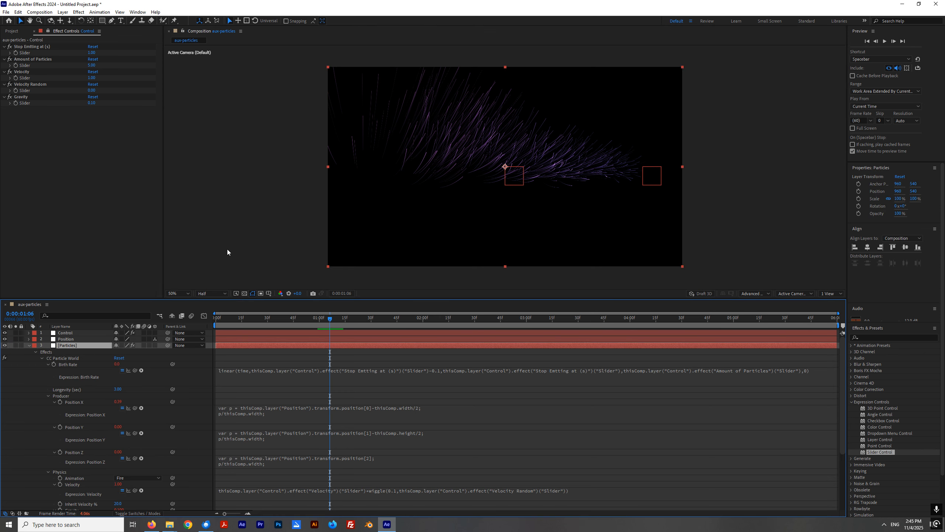
scroll(291, 446, "down", 3)
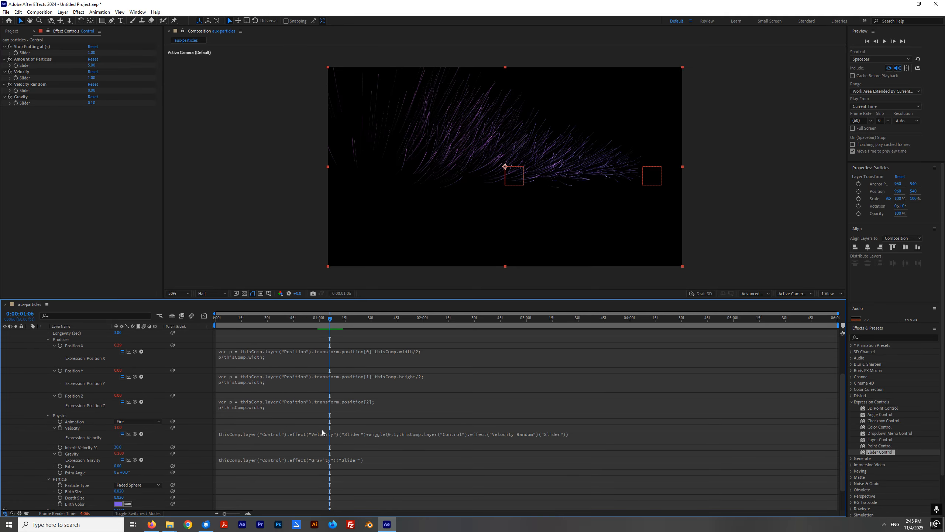
scroll(319, 429, "down", 2)
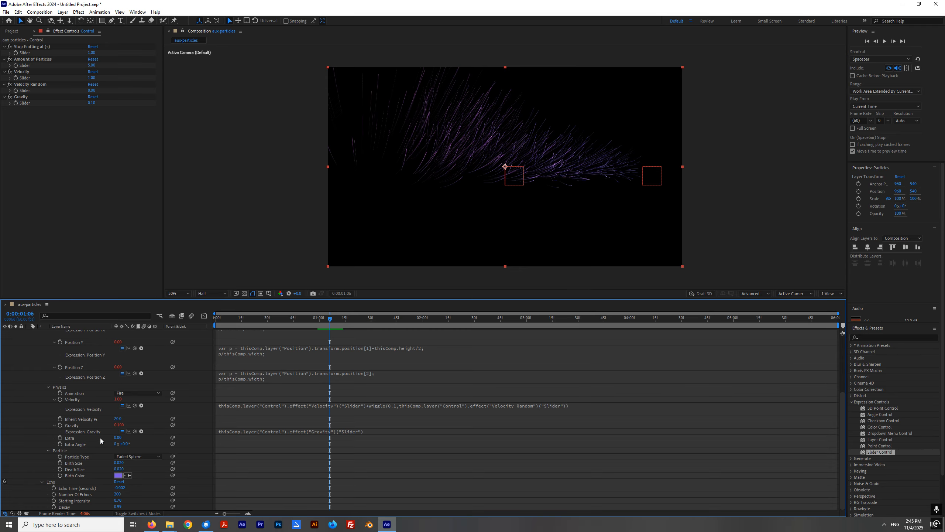
left_click(262, 431)
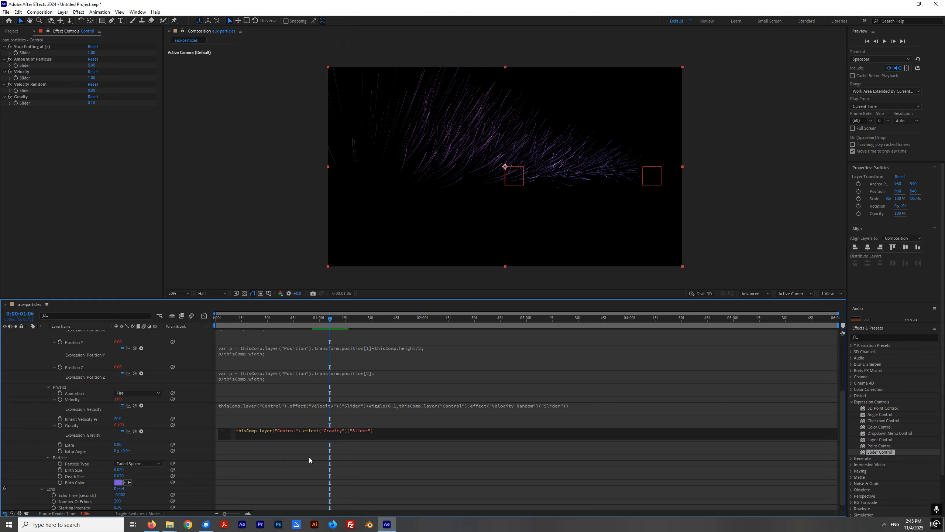
type("-")
left_click(238, 179)
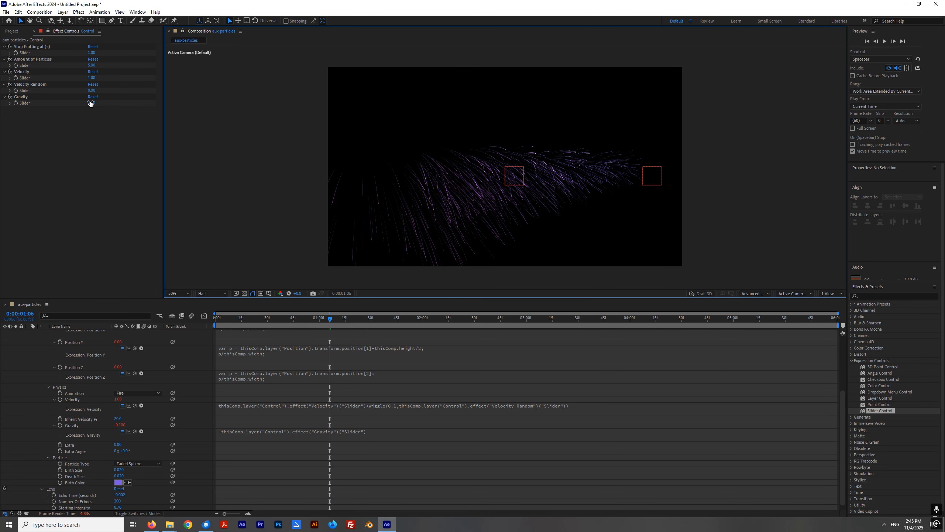
Collapse CC Particle World in the timeline, unlock the effect controls to show the Particles layer's effects, and collapse their Physics group.
scroll(44, 389, "up", 5)
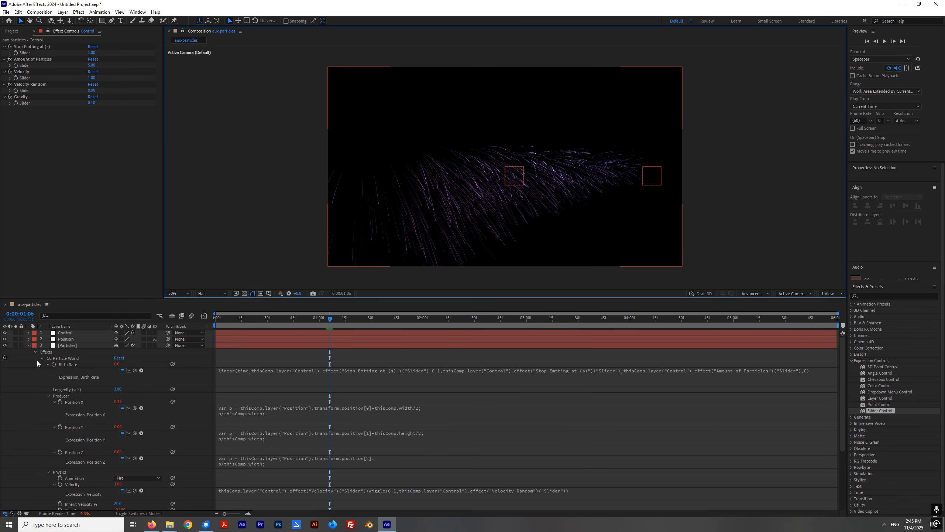
left_click(47, 364)
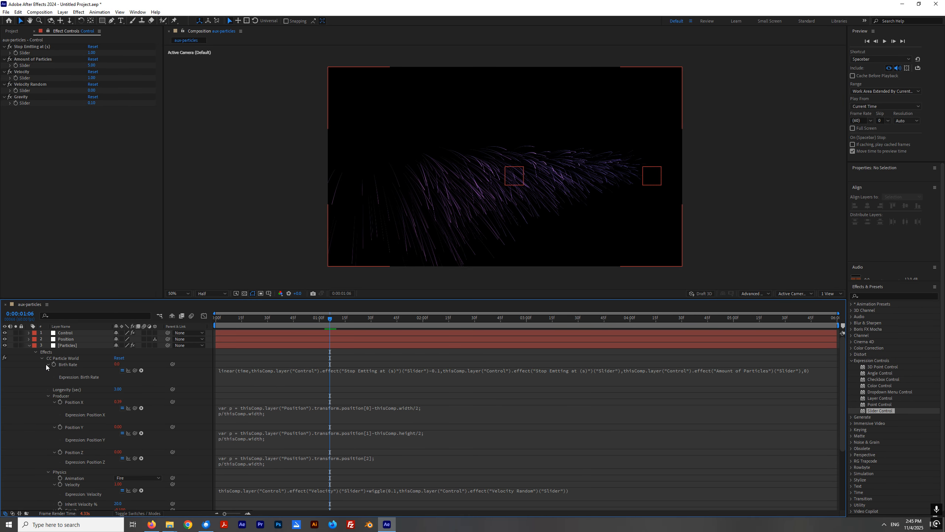
left_click(41, 358)
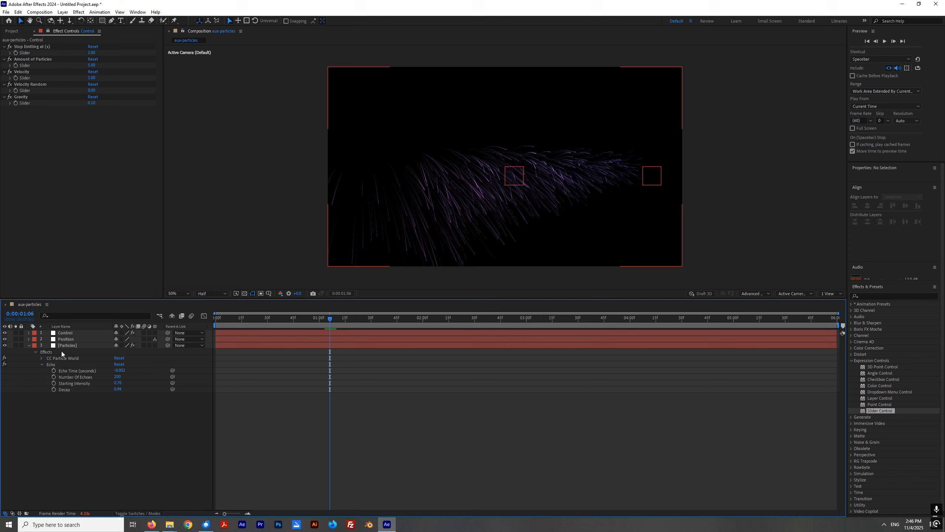
left_click(82, 346)
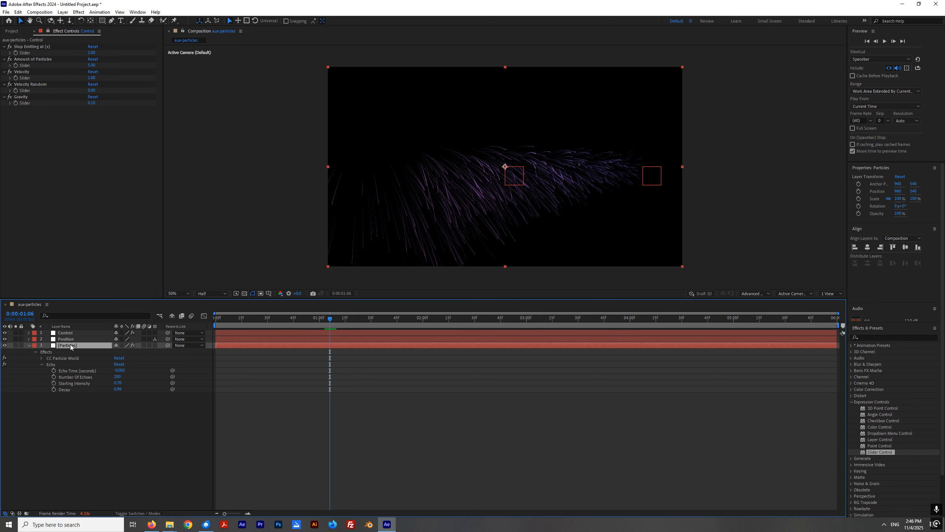
left_click(70, 339)
left_click(70, 345)
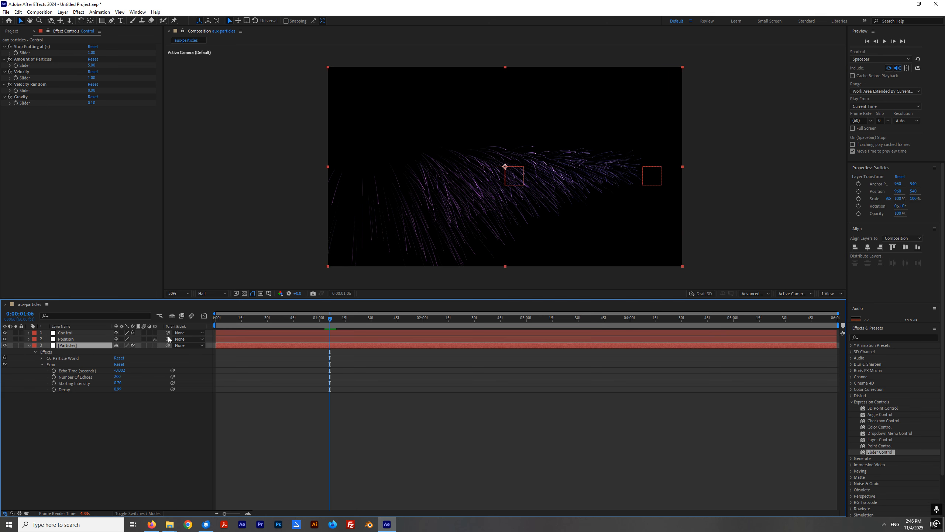
left_click(48, 32)
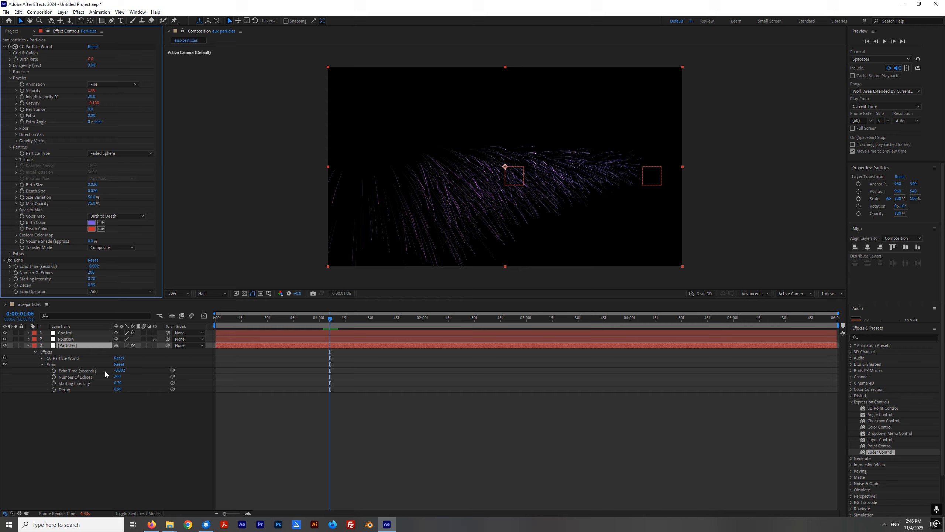
left_click(11, 79)
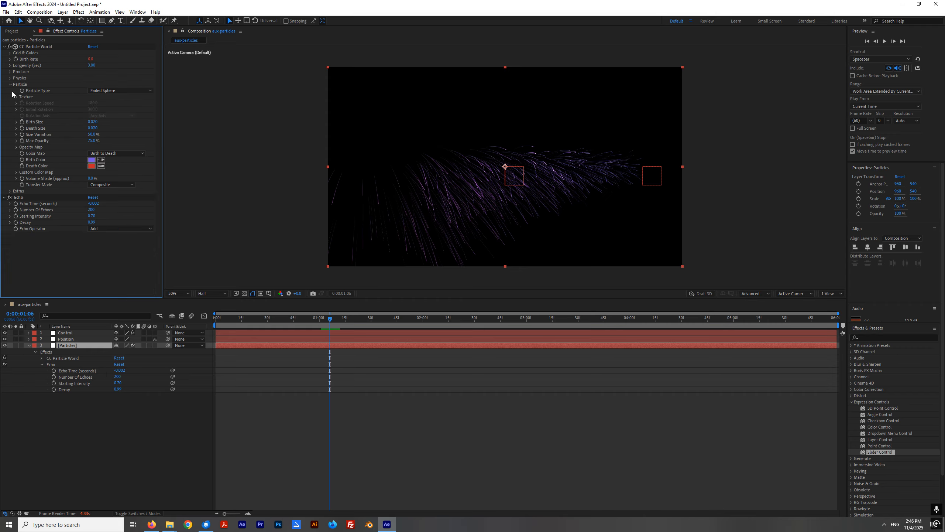
left_click(9, 85)
left_click(33, 47)
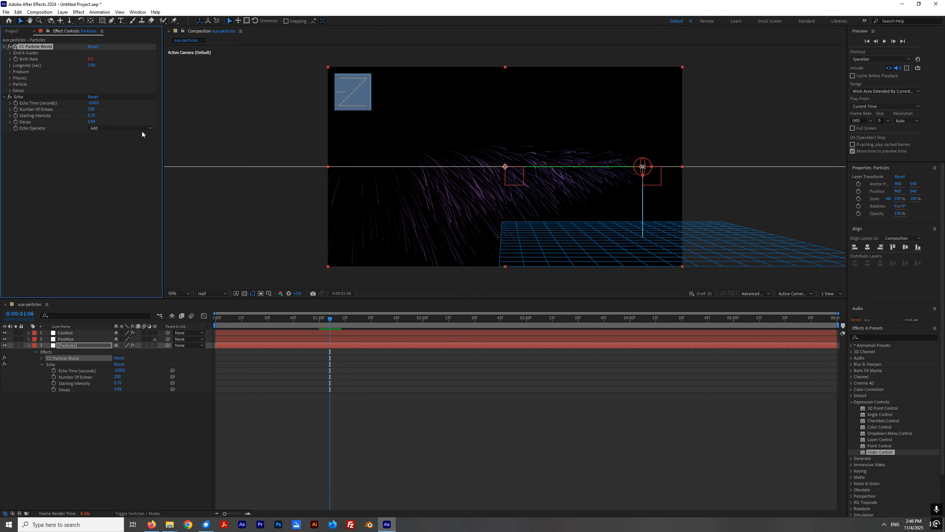
key("ctrl+d")
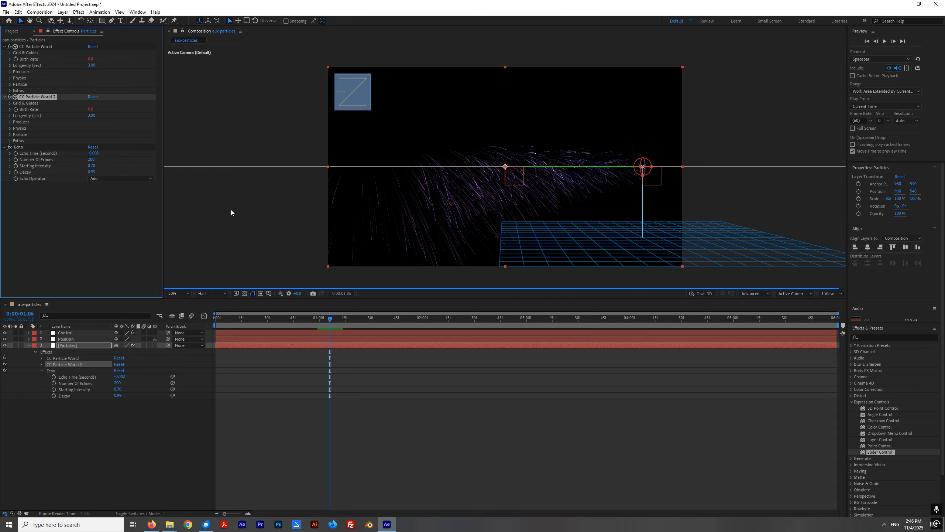
left_click(234, 189)
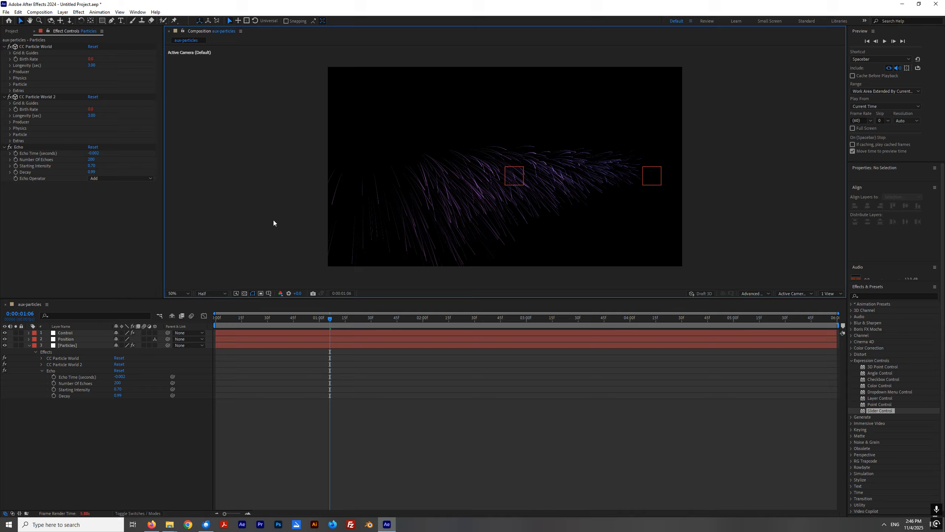
left_click(38, 97)
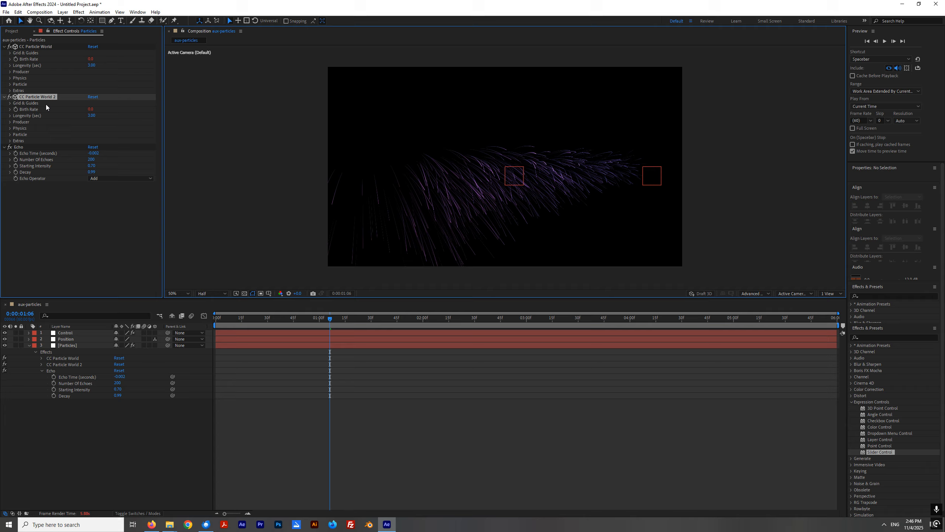
key("Delete")
Try the Ice and Glue floor actions in CC Particle World's Physics settings, and settle on Ice.
left_click(10, 78)
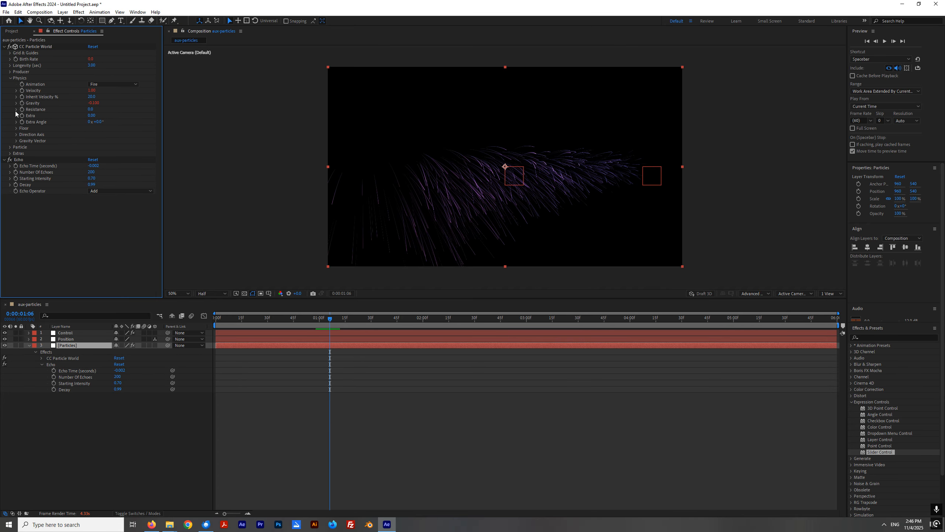
left_click(122, 152)
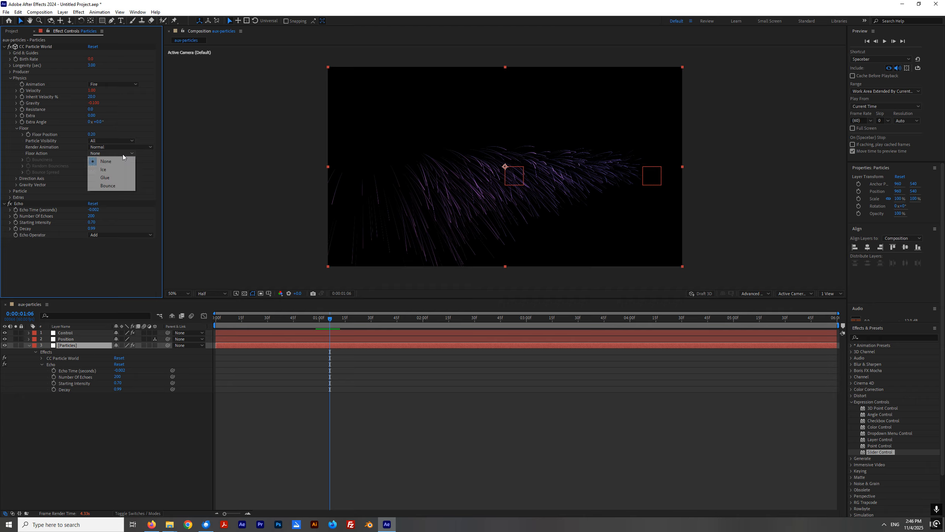
left_click(113, 172)
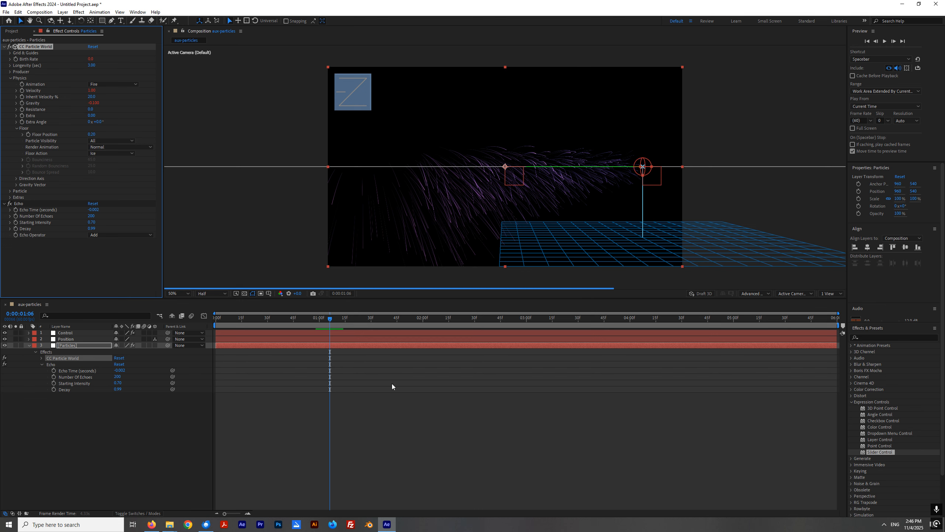
left_click(112, 153)
left_click(115, 180)
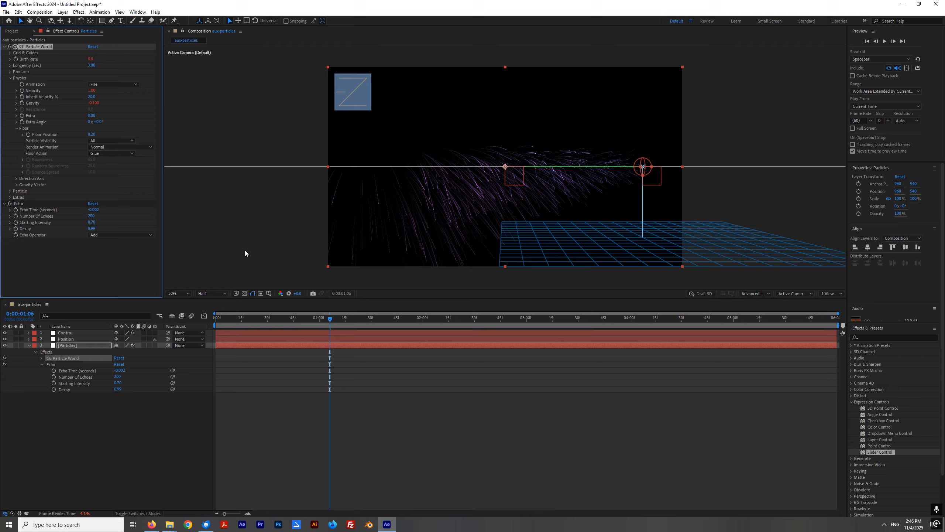
left_click(111, 153)
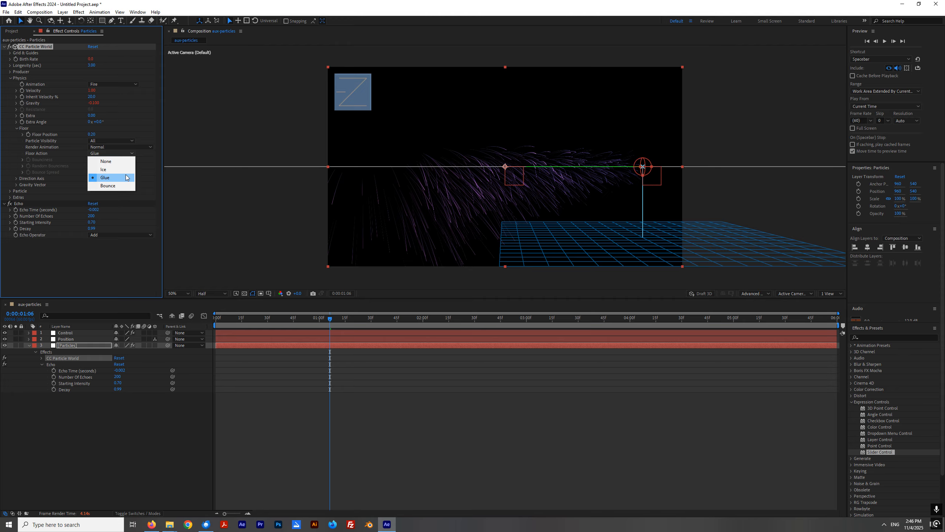
left_click(116, 169)
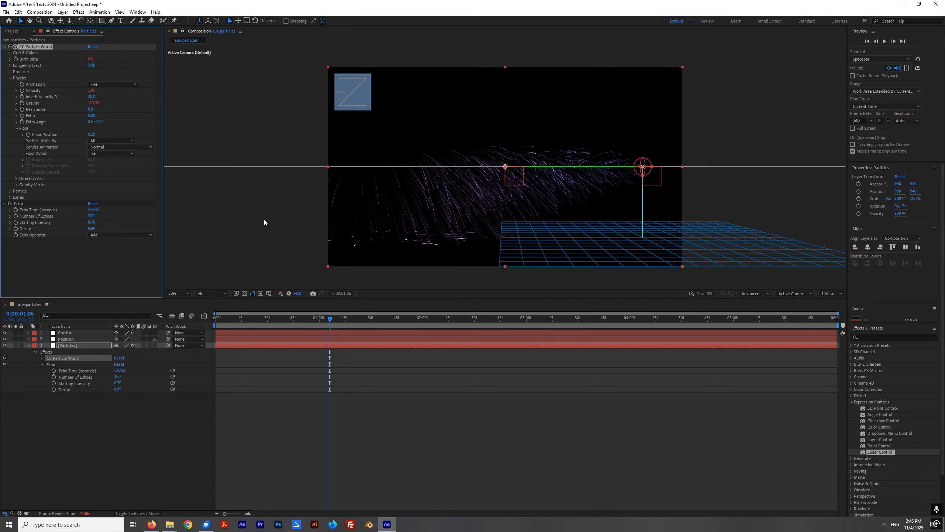
left_click(251, 245)
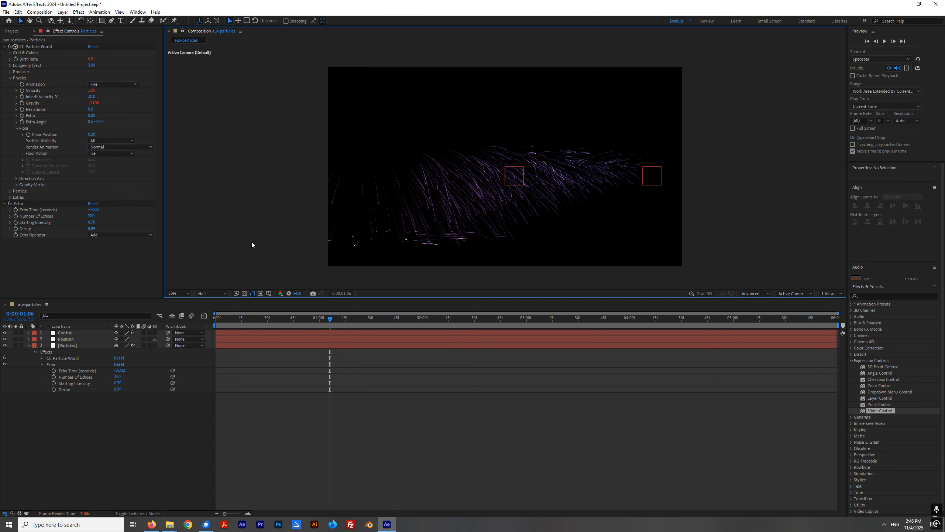
Collapse the Floor and Physics groups of CC Particle World and duplicate the effect on the Particles layer.
left_click(4, 46)
left_click(30, 48)
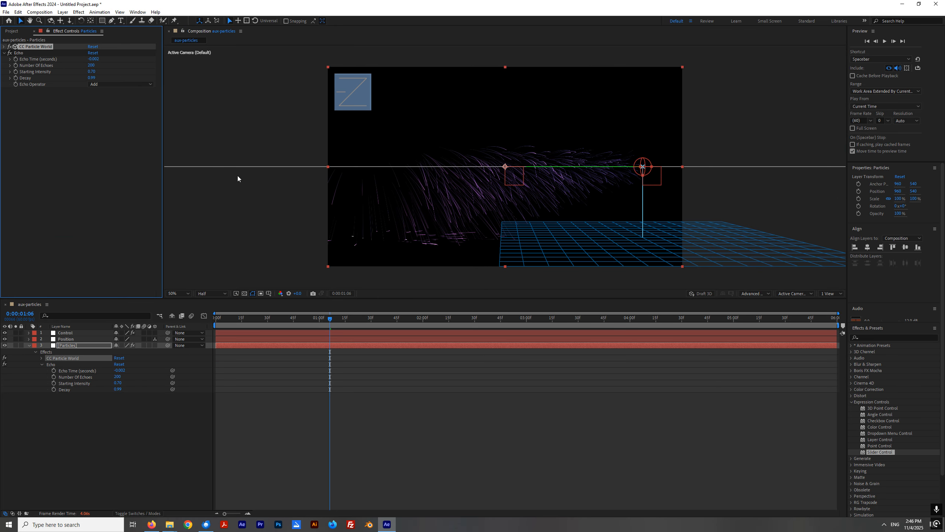
left_click(3, 47)
left_click(16, 128)
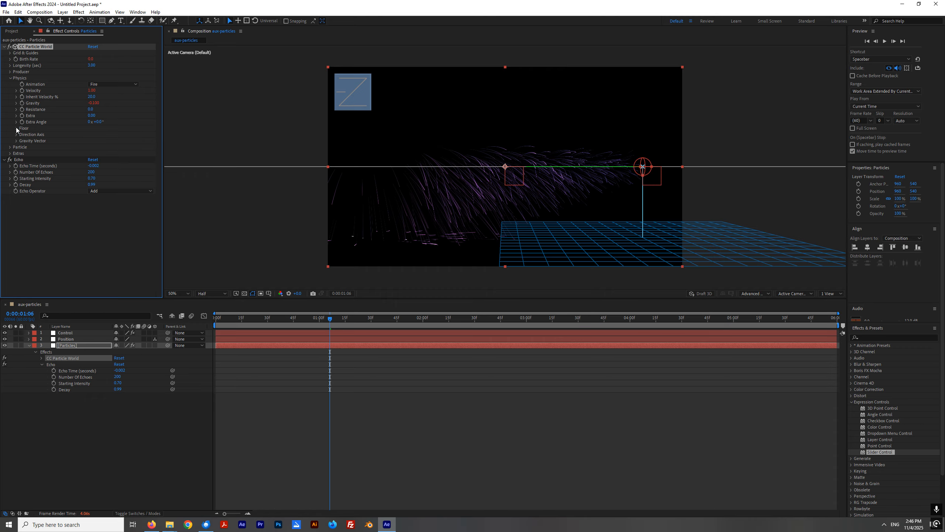
left_click(10, 77)
left_click(264, 110)
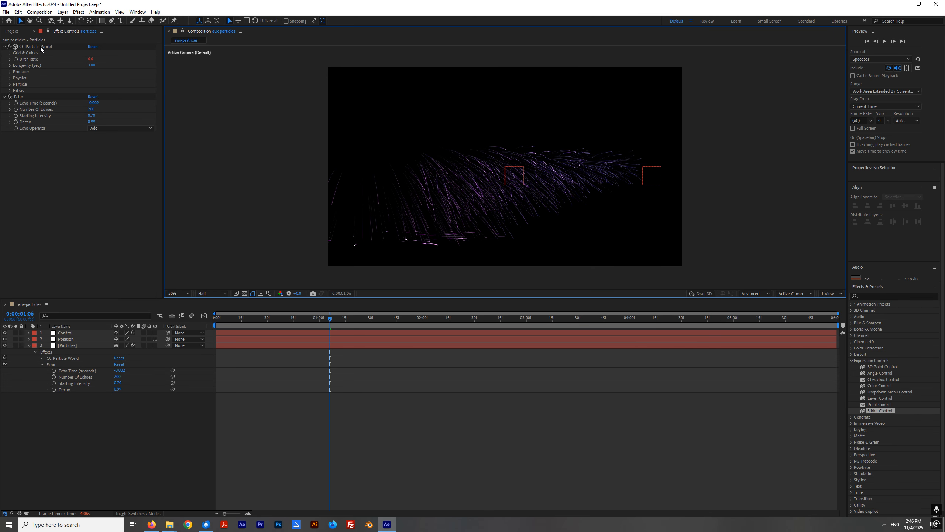
left_click(39, 46)
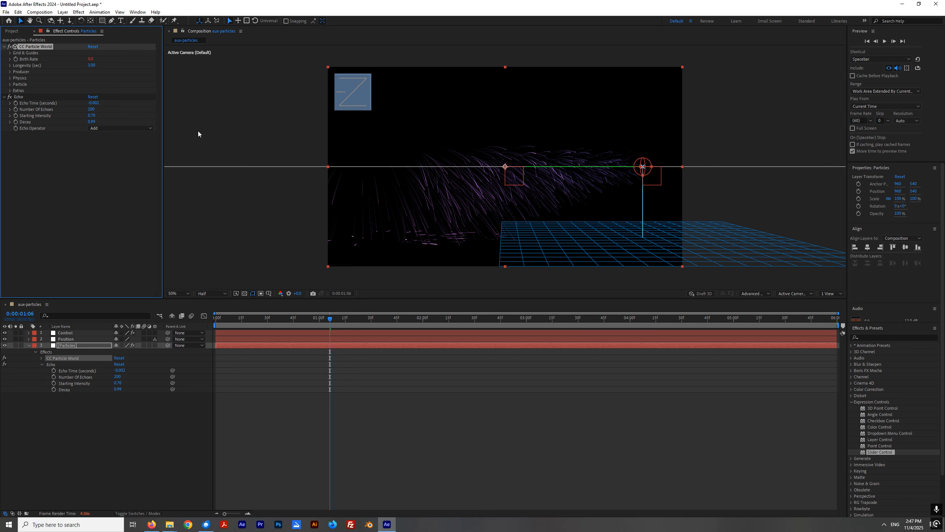
key("ctrl+d")
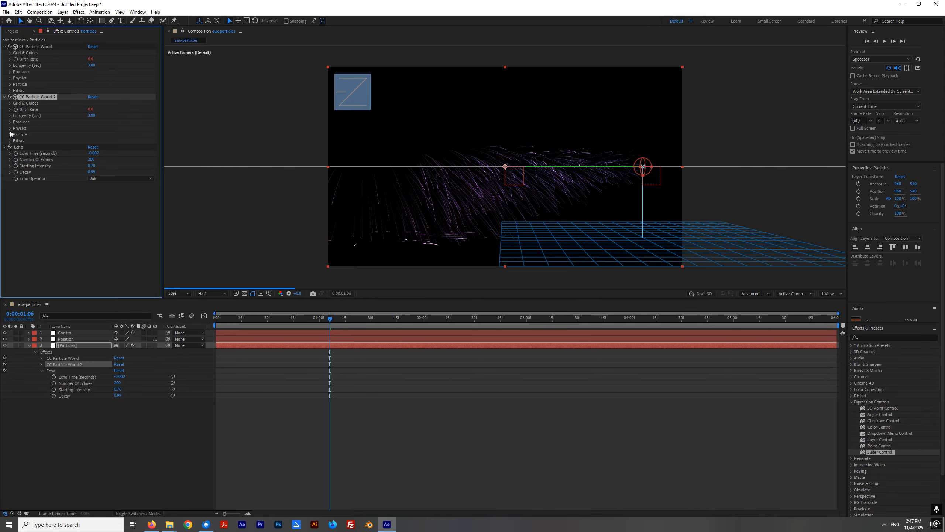
Swap the duplicated effect's birth and death colors by sampling the original's death color for birth and its birth color for death.
left_click(10, 134)
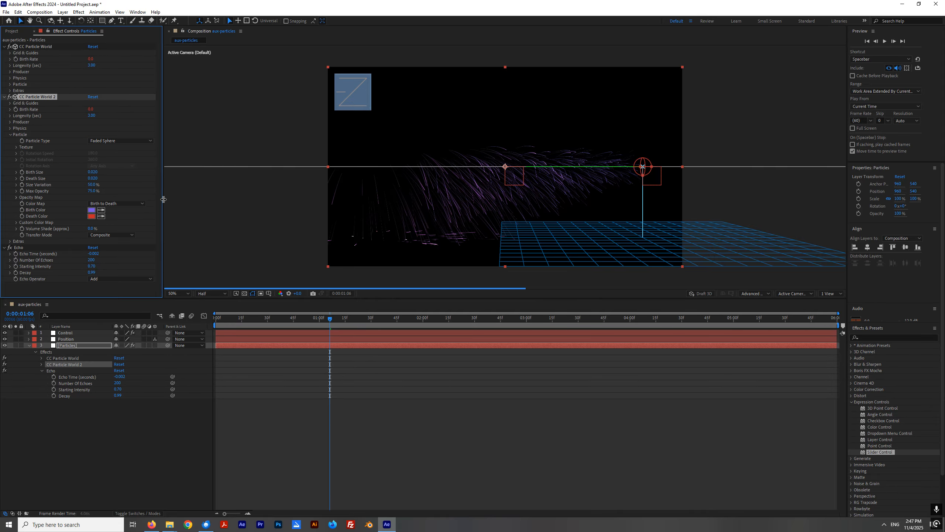
left_click_drag(163, 199, 188, 194)
left_click(10, 85)
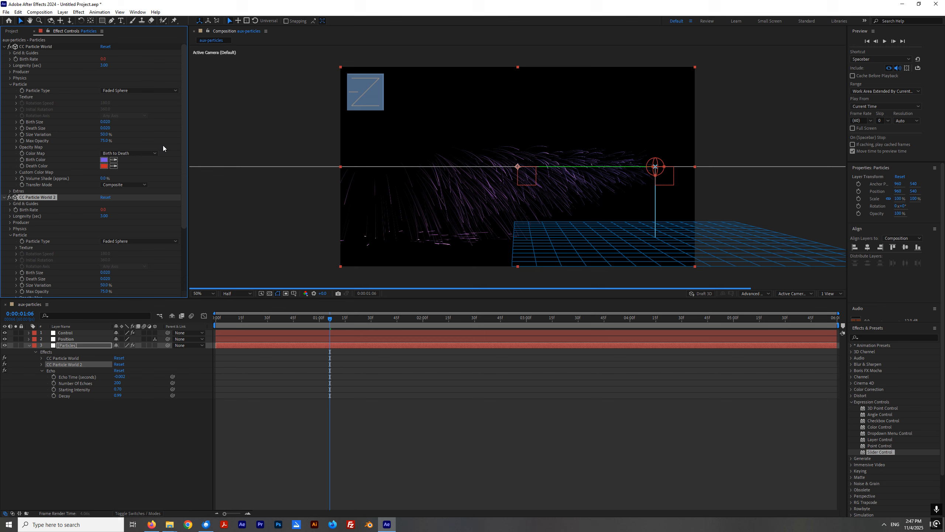
left_click_drag(185, 139, 185, 203)
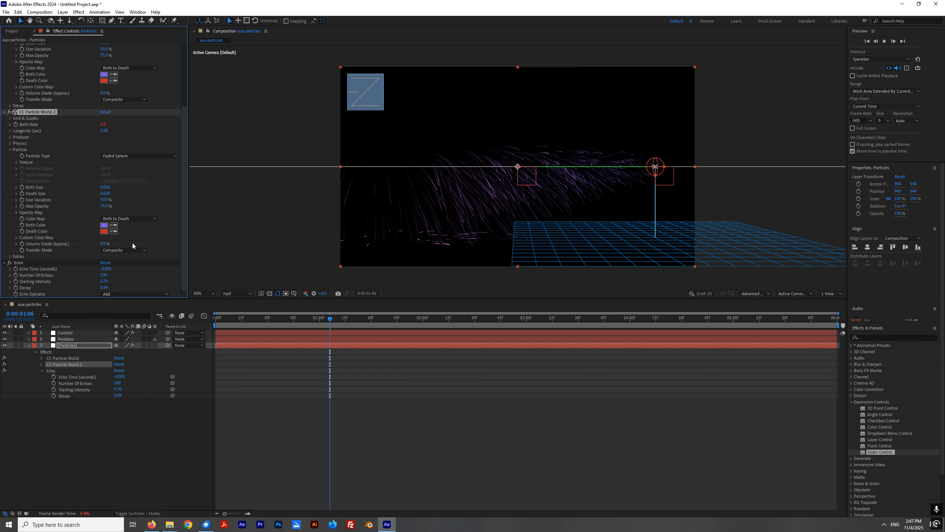
left_click(114, 225)
left_click(104, 81)
left_click(113, 231)
left_click(105, 74)
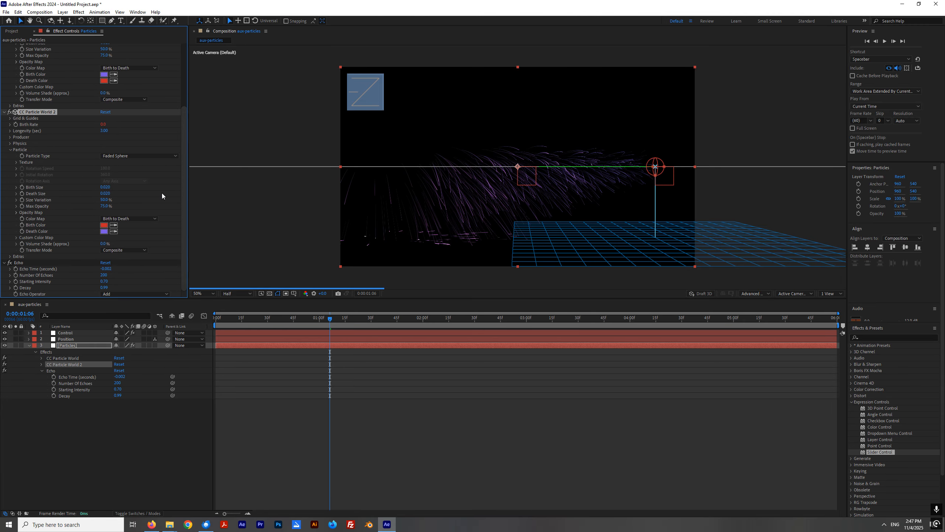
Enable Composite With Original in the Extras of CC Particle World 2 and set its Random Seed to 1.
left_click(9, 257)
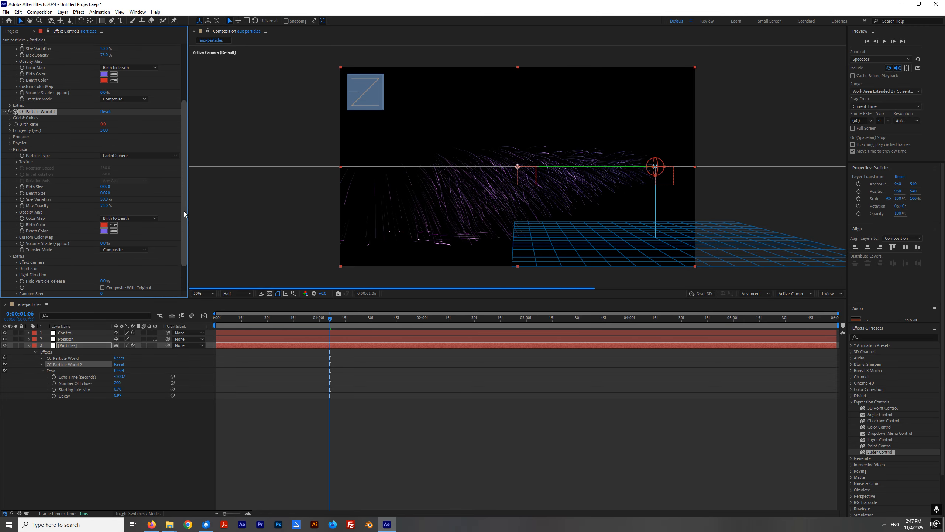
scroll(184, 212, "down", 2)
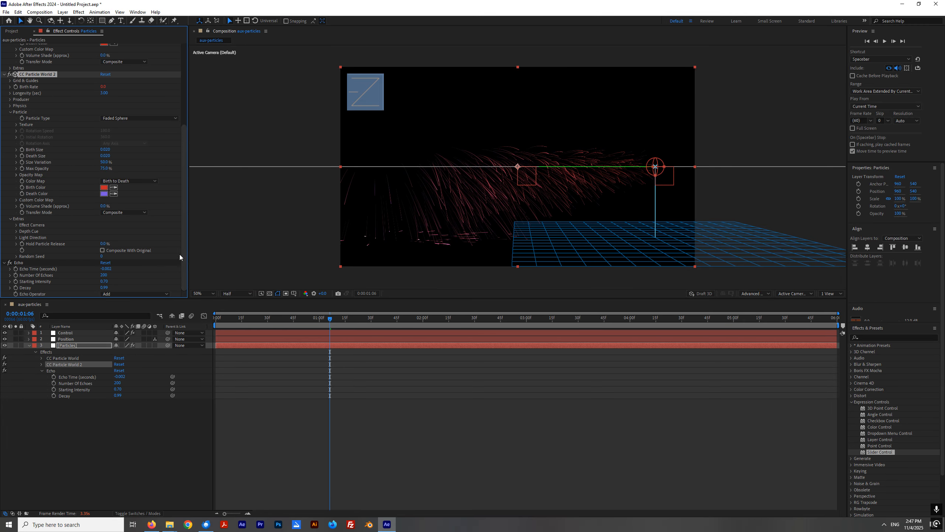
left_click(103, 250)
left_click(107, 257)
type("1")
key("Return")
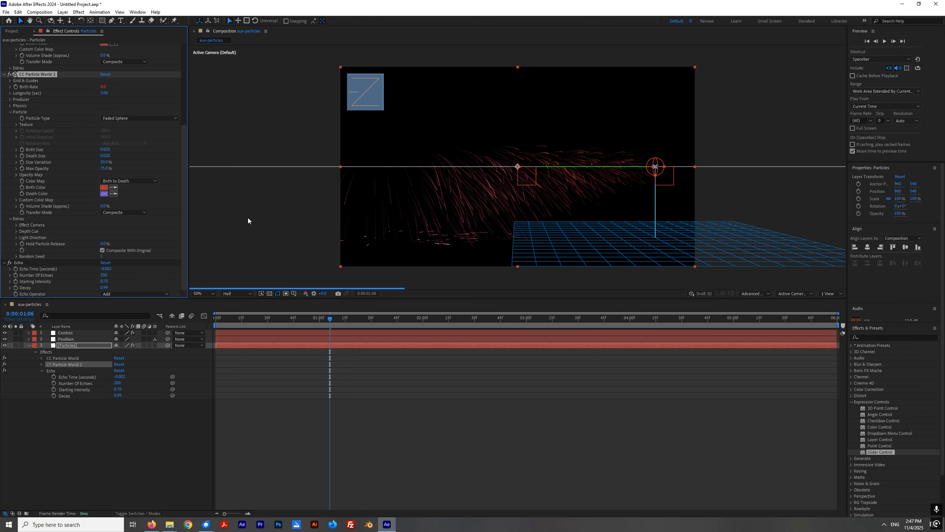
Inspect the combined trails up close, and try a Birth Size and Death Size of 0.07 in CC Particle World 2.
left_click_drag(185, 202, 183, 108)
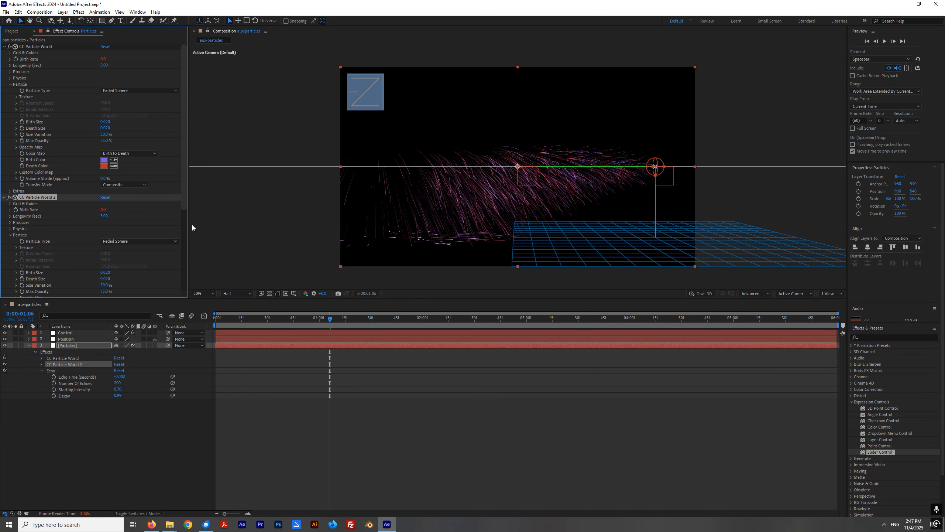
left_click(335, 160)
scroll(320, 149, "up", 2)
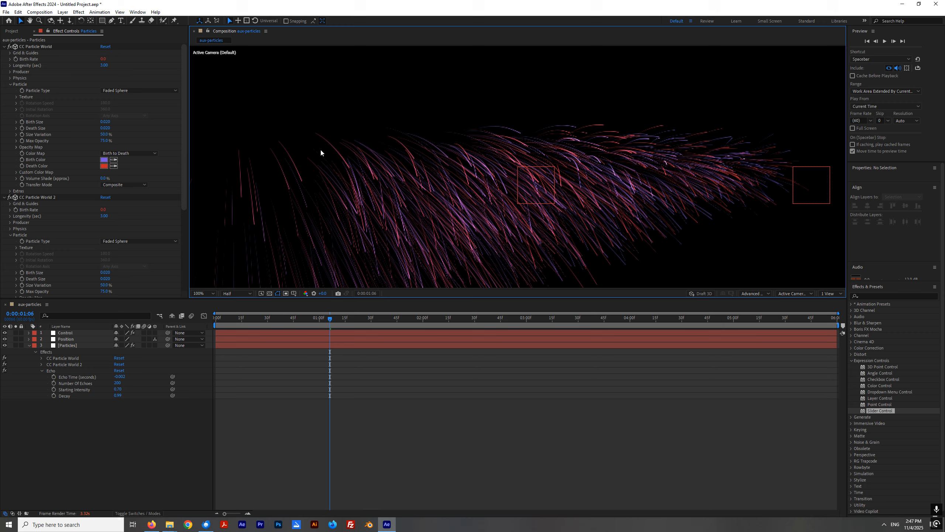
scroll(320, 153, "down", 2)
left_click_drag(185, 162, 188, 224)
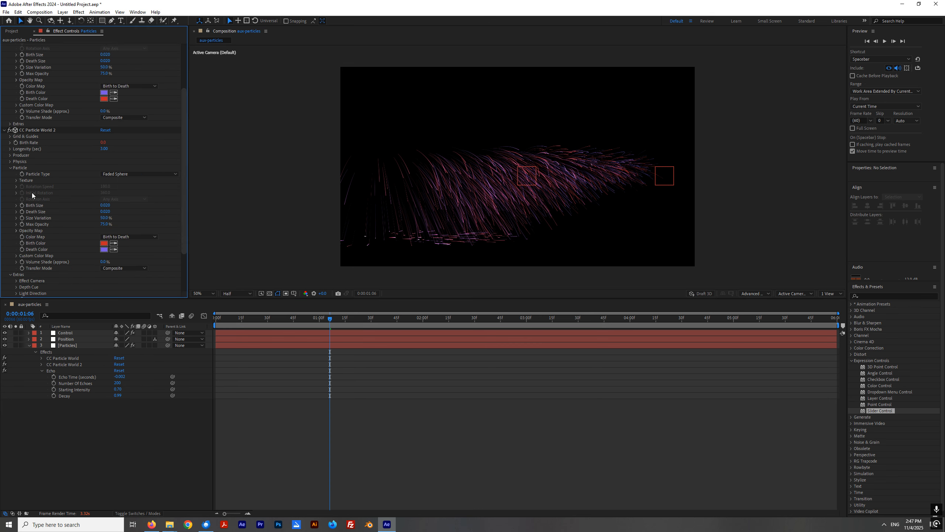
left_click(107, 205)
type("0.07")
key("Tab")
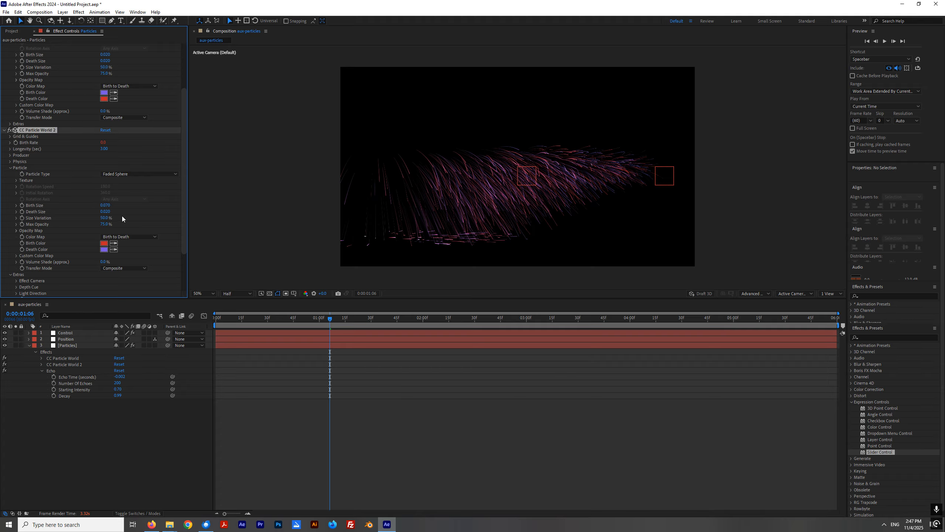
type("0.07")
key("Return")
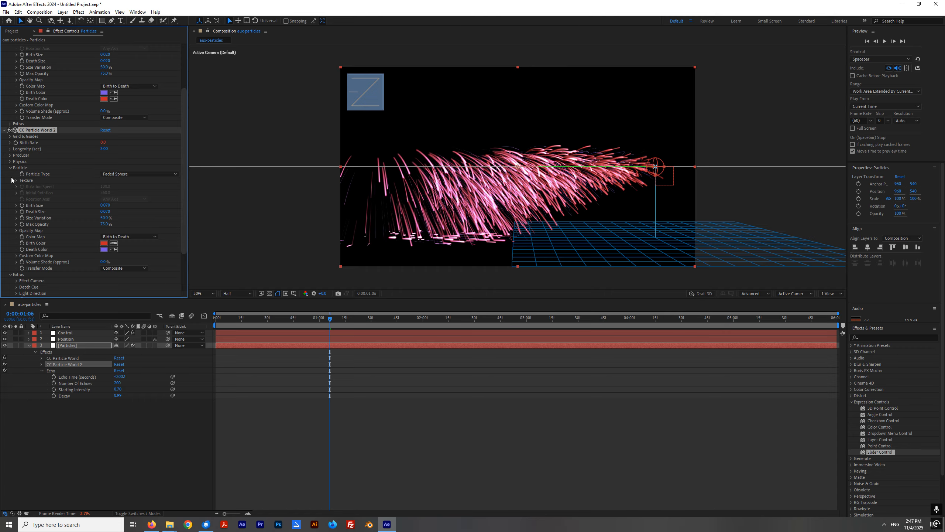
Set CC Particle World 2's Max Opacity to 20% and its Size Variation to 100%.
left_click(16, 231)
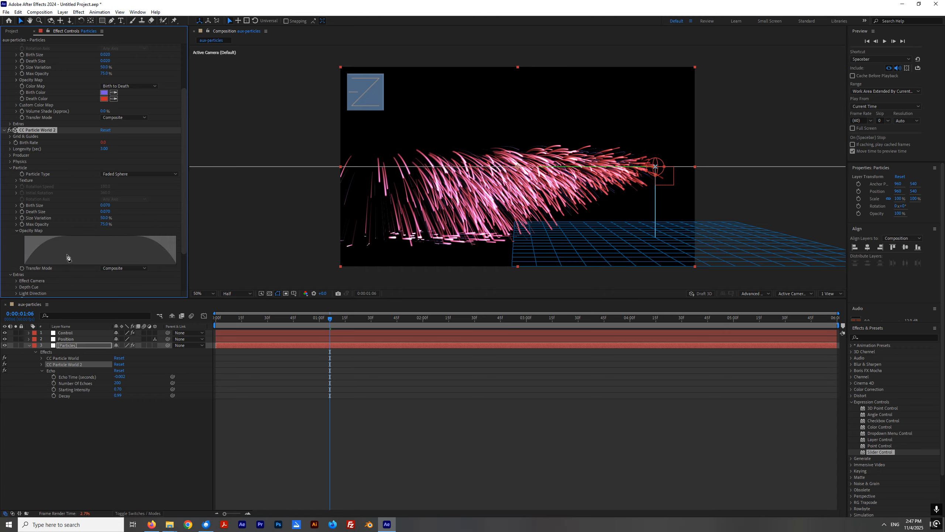
left_click(16, 231)
scroll(183, 207, "down", 1)
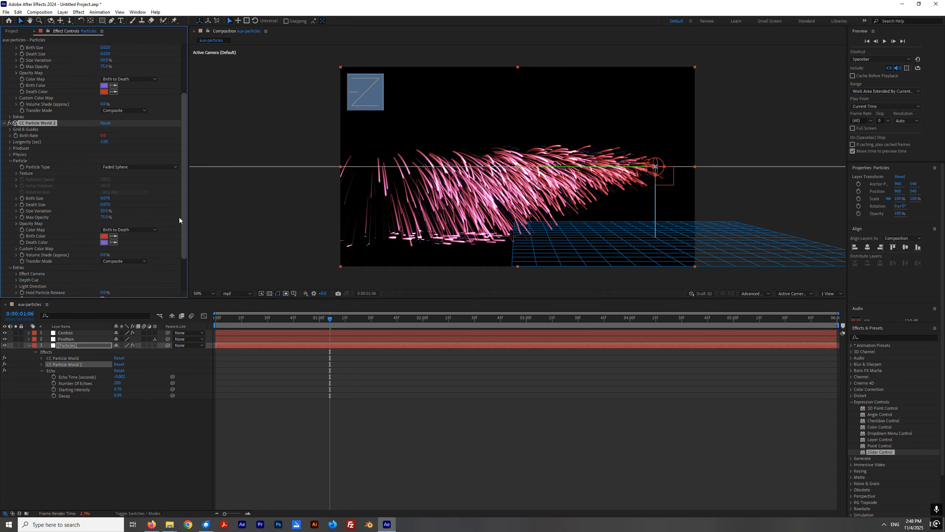
left_click(104, 217)
type("20")
key("Return")
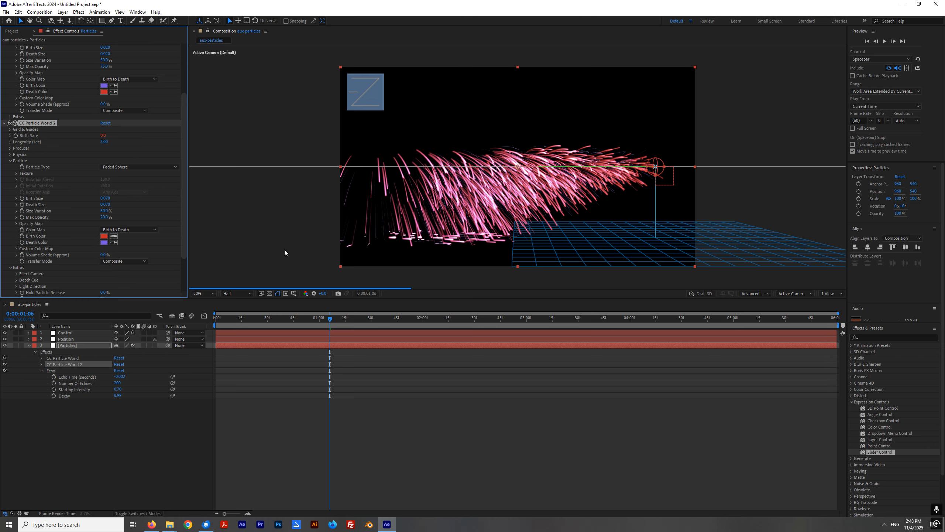
left_click(109, 211)
type("10")
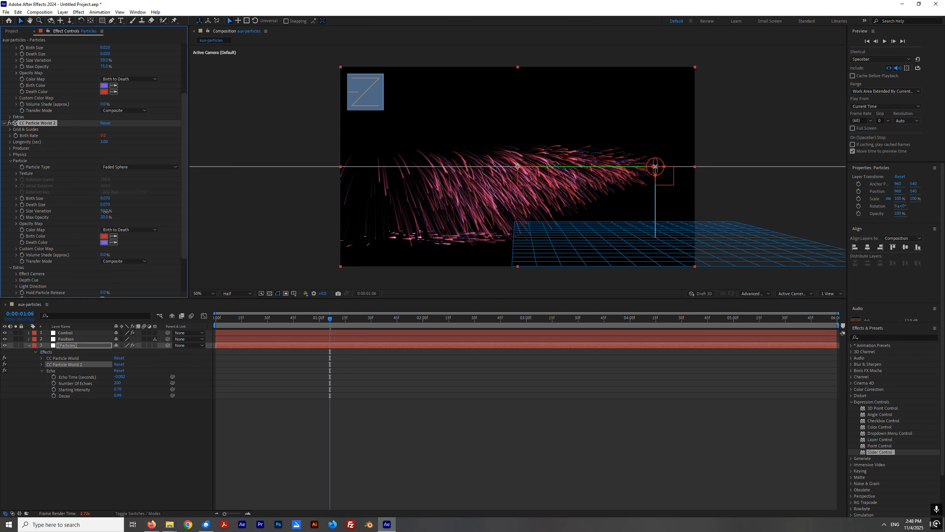
type("0")
key("Return")
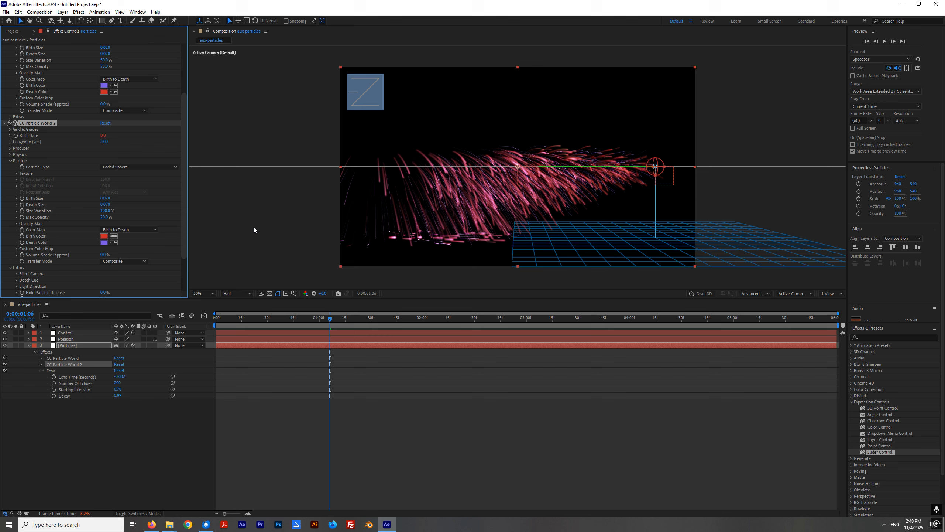
Set both the Birth Size and the Death Size of CC Particle World 2 to 0.06.
left_click(106, 198)
type("0.06")
left_click(107, 204)
type("0.06")
key("Return")
Try a Max Opacity of 15% in CC Particle World 2, and restore it to 20%.
left_click(105, 217)
type("15")
key("Return")
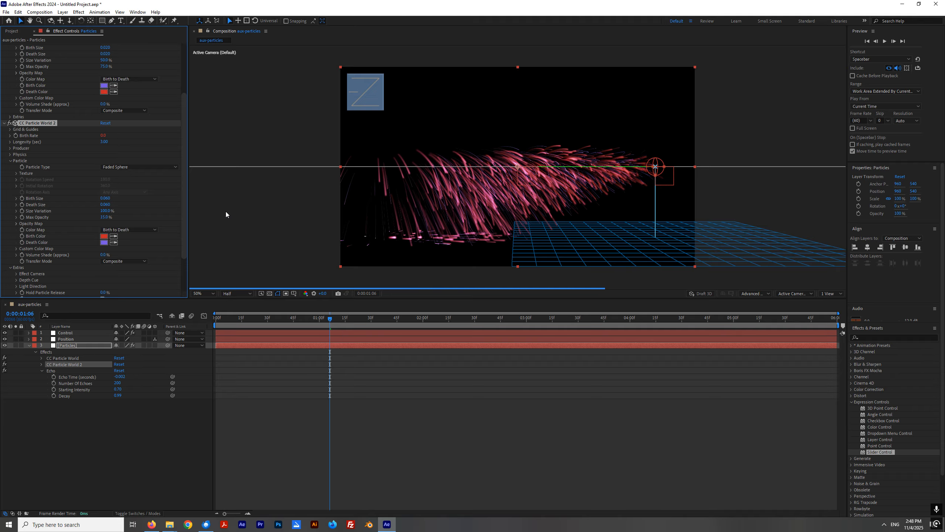
left_click(106, 217)
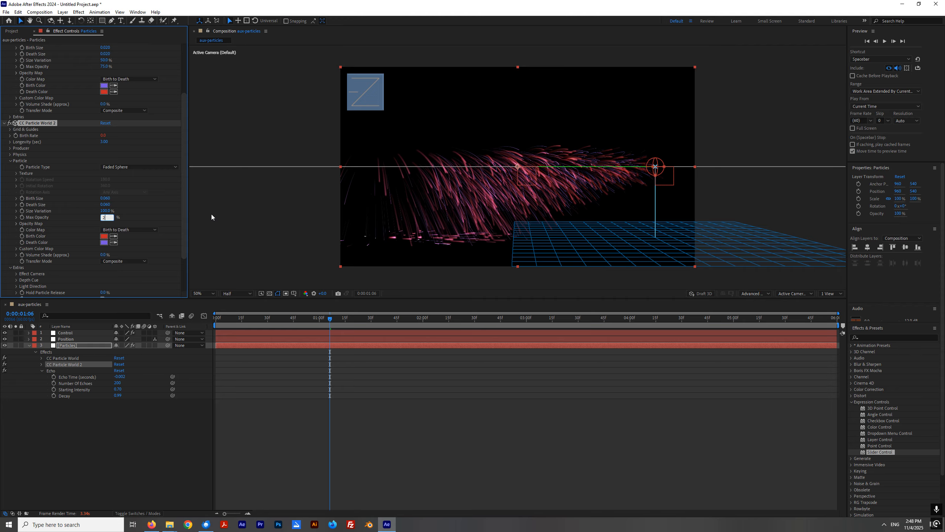
type("20")
key("Return")
left_click(239, 221)
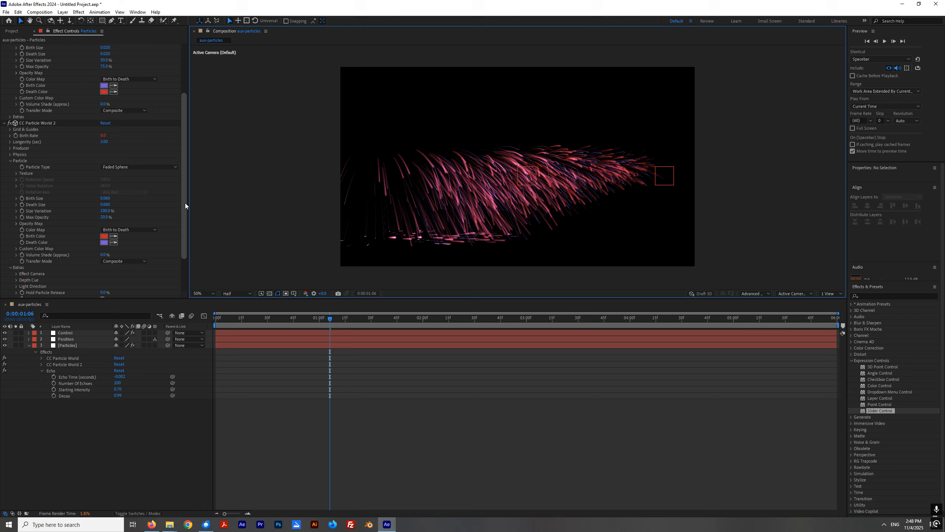
Set the Size Variation of the first CC Particle World effect to 100%.
left_click_drag(184, 203, 184, 125)
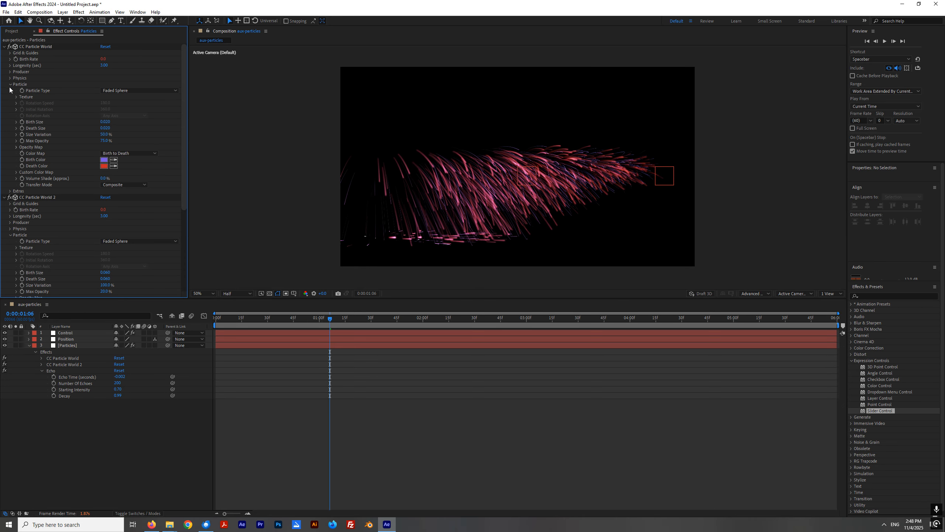
left_click(31, 47)
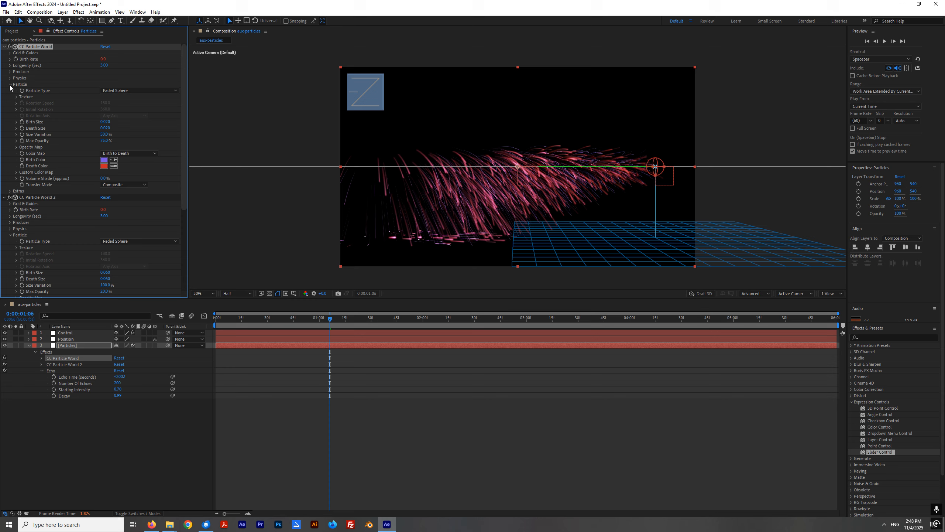
left_click(104, 134)
type("100")
key("Return")
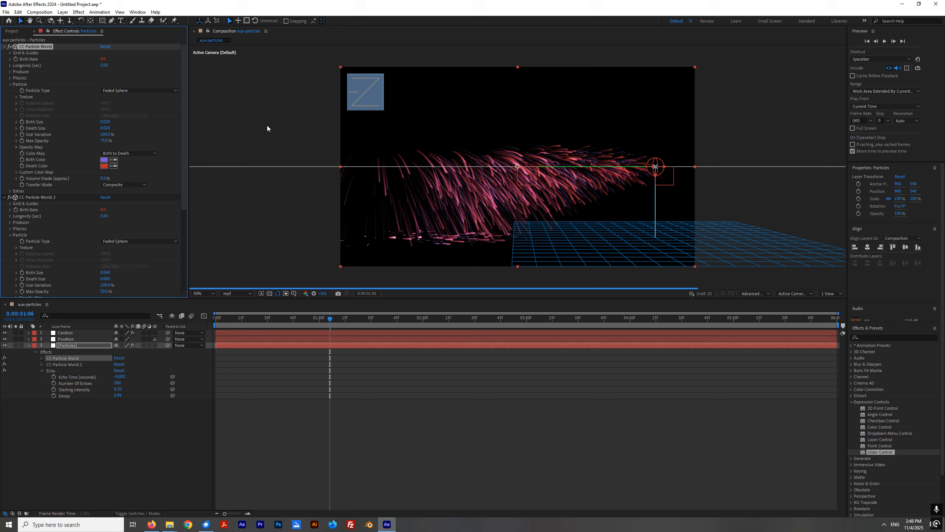
left_click(268, 127)
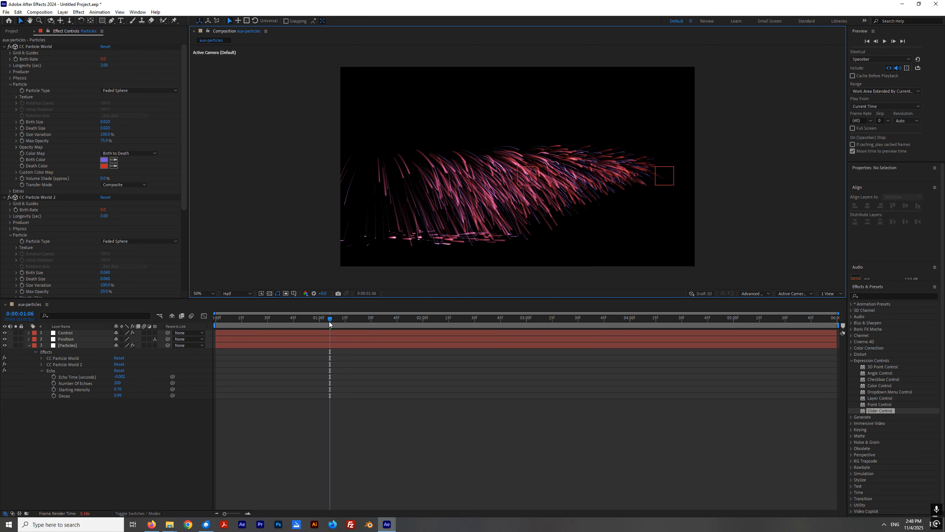
Check the trails at 0:00:01:23 and return the current time to 0:00:01:06.
left_click_drag(330, 322, 360, 333)
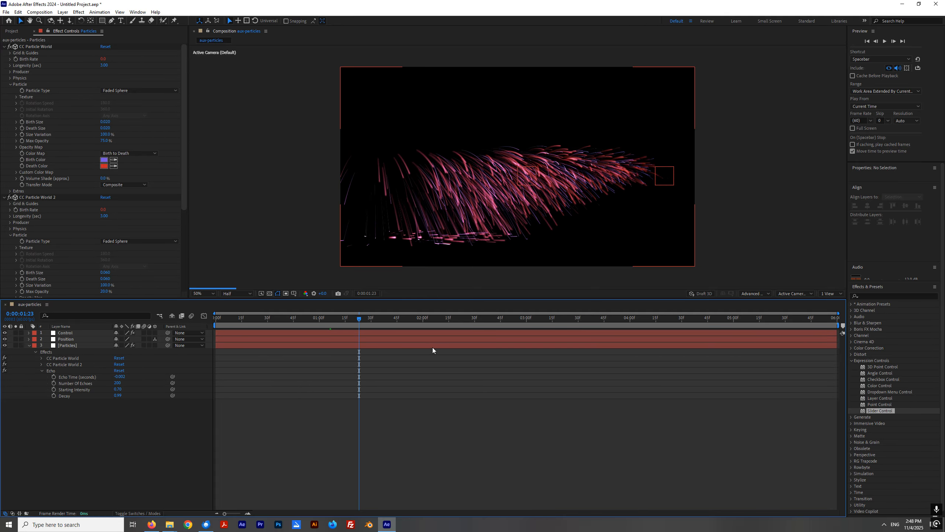
left_click(274, 228)
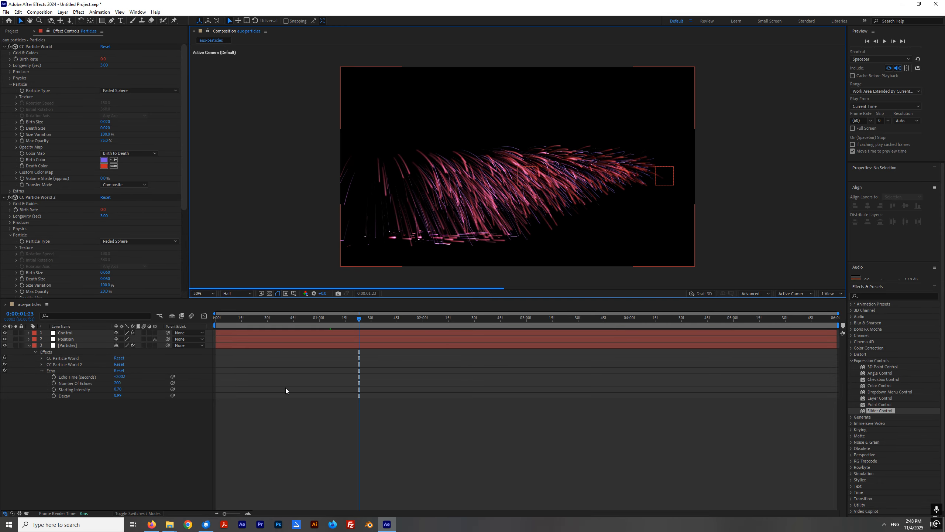
left_click(331, 319)
left_click(246, 266)
Duplicate both CC Particle World effects on the Particles layer and place the first effect's copy below CC Particle World 2.
left_click(30, 346)
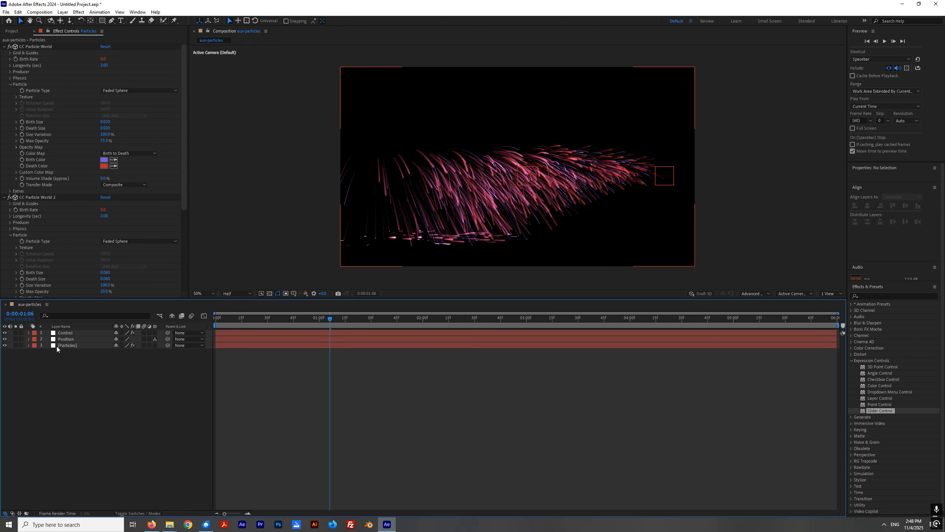
left_click(67, 345)
left_click(124, 396)
left_click(184, 178)
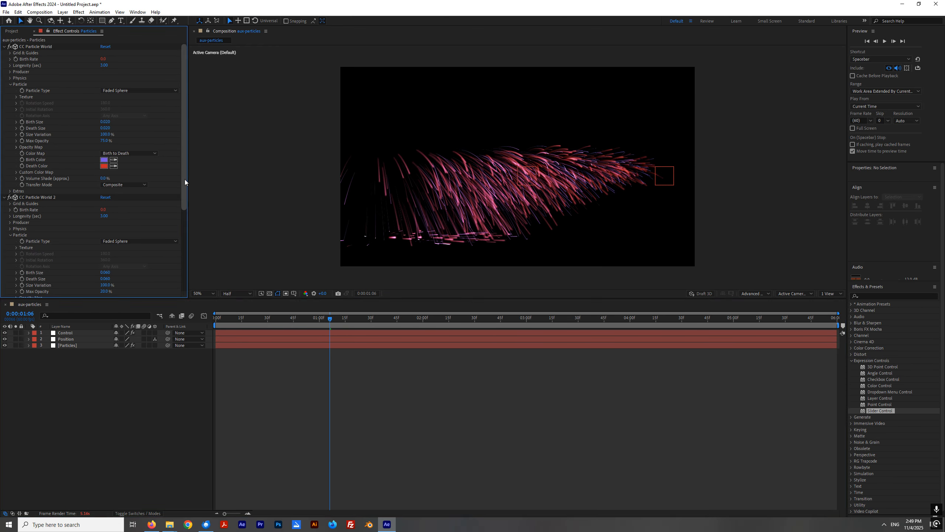
mouse_move(185, 185)
left_mouse_down()
mouse_move(183, 216)
mouse_move(183, 180)
left_mouse_up()
left_click(4, 47)
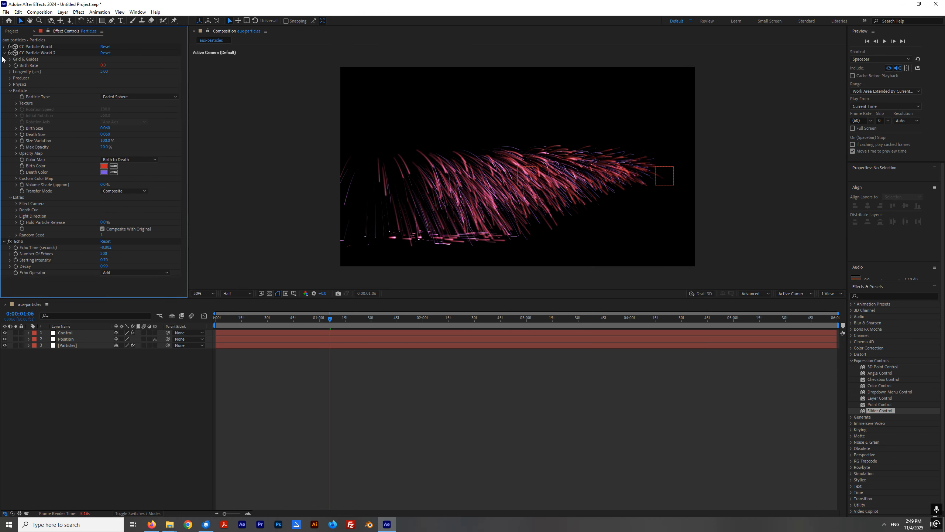
left_click(4, 53)
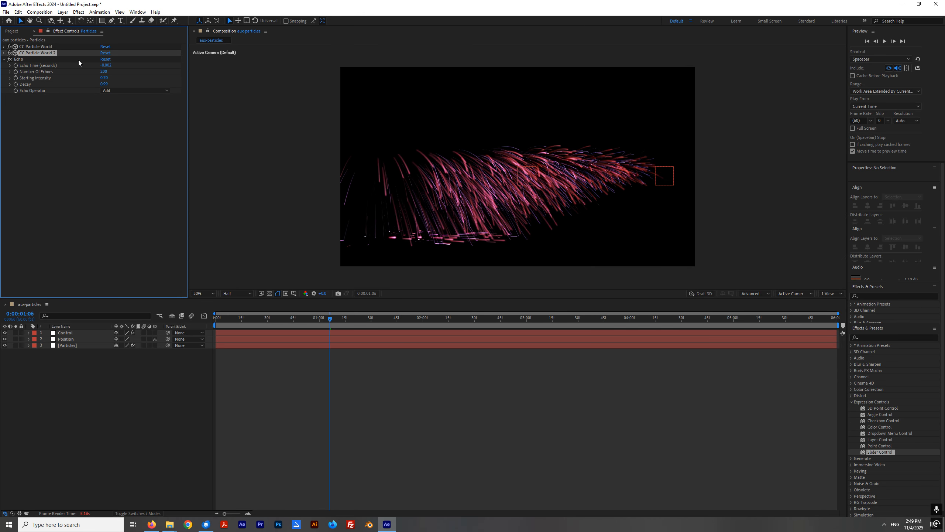
left_click(40, 54)
left_click(38, 48, "shift")
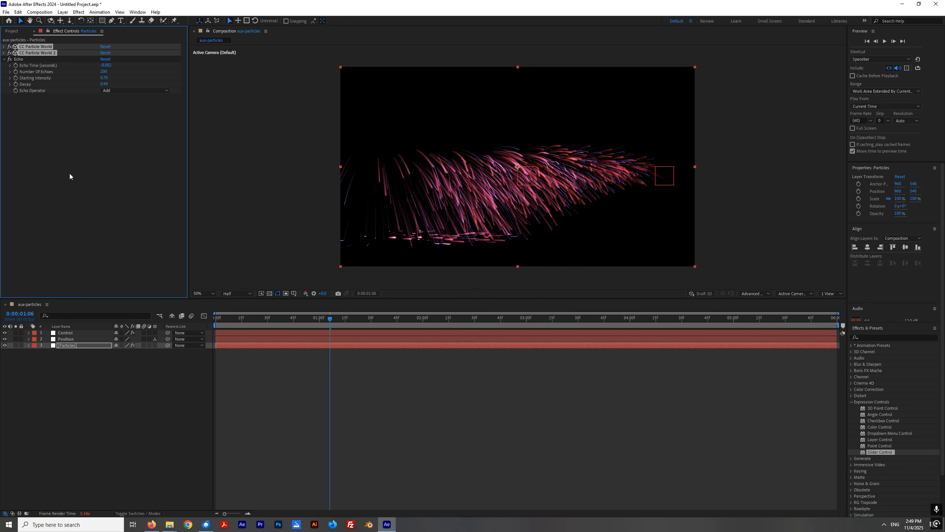
key("ctrl+d")
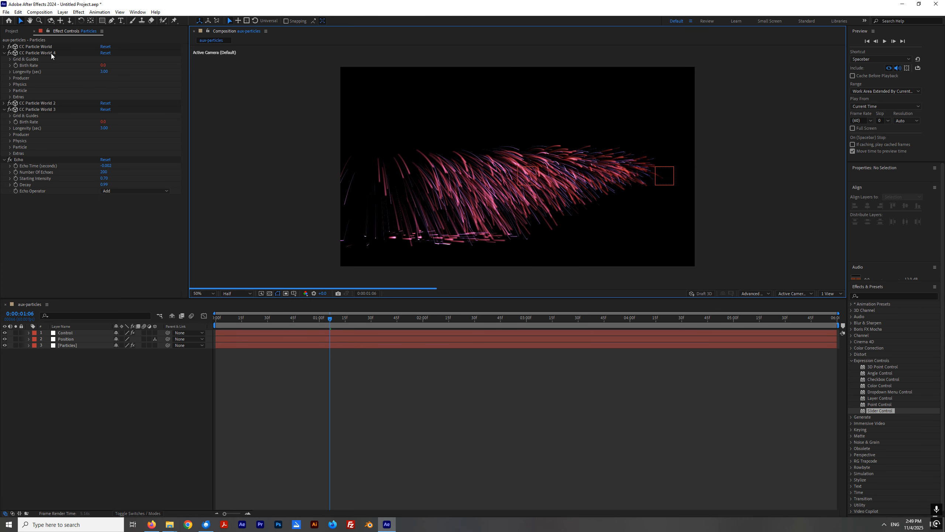
left_click_drag(51, 53, 58, 104)
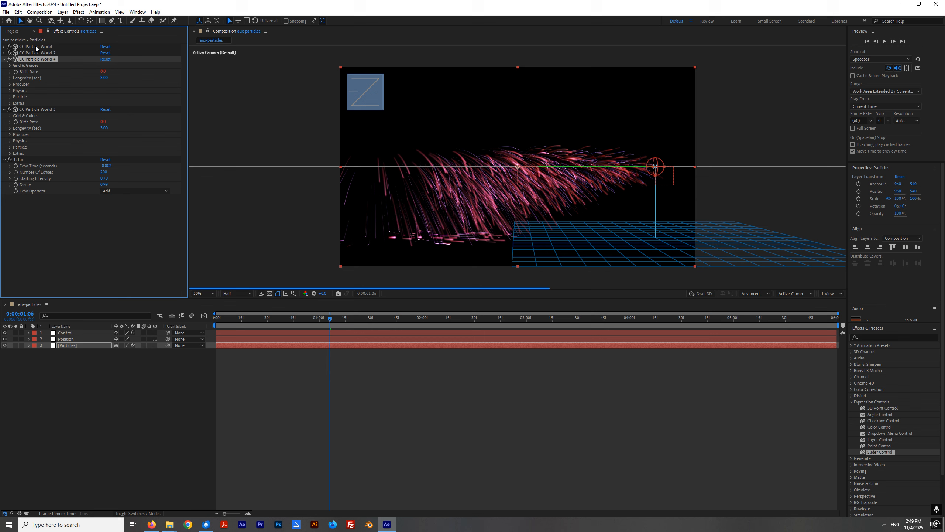
Set the Random Seed in the Extras of CC Particle World 4 to 2.
left_click(10, 103)
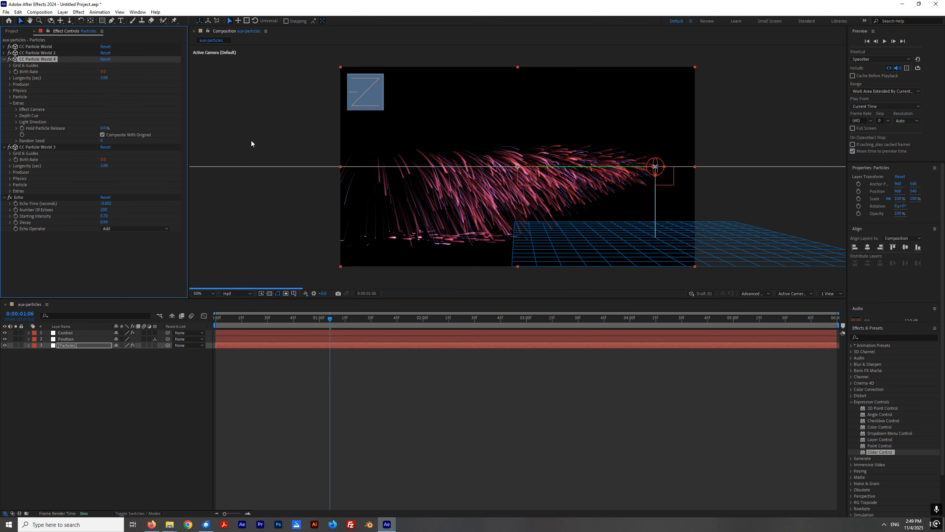
left_click(4, 60)
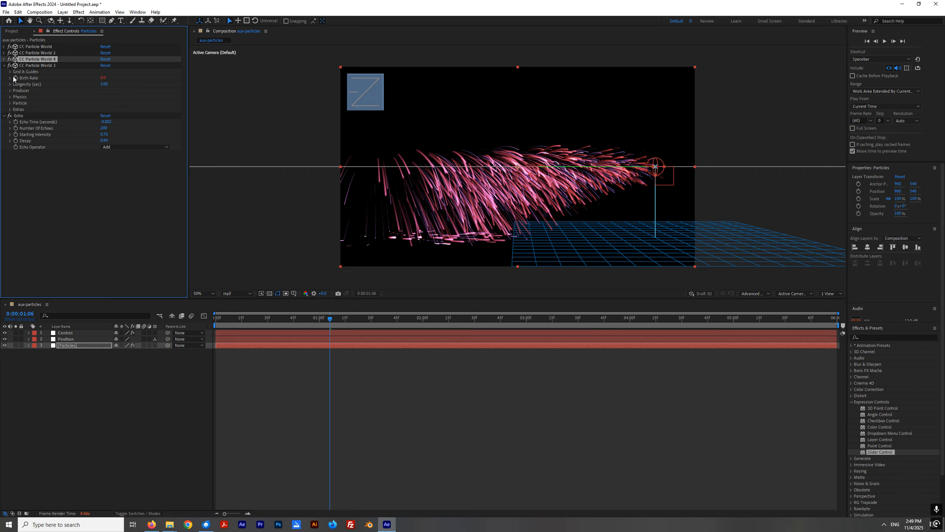
left_click(4, 59)
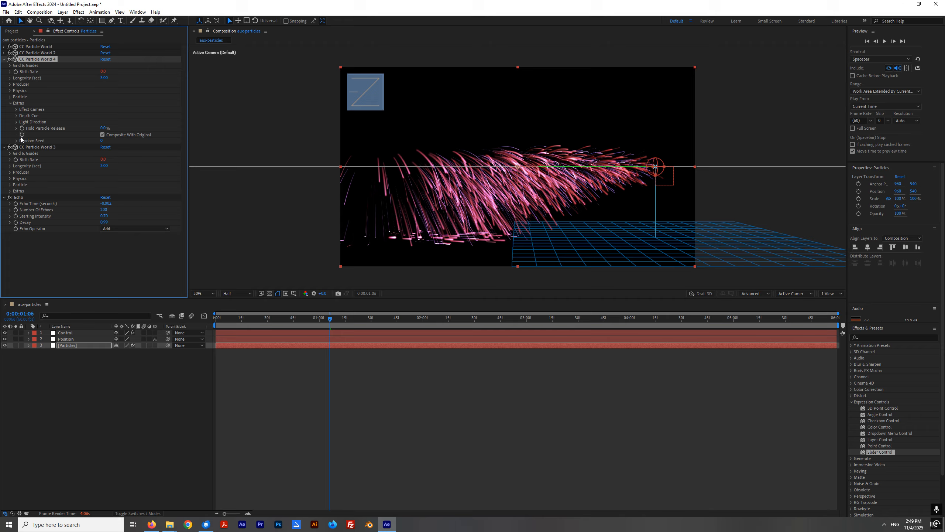
left_click(102, 141)
type("2")
key("Return")
Set the Random Seed in the Extras of CC Particle World 3 to 4.
left_click(10, 190)
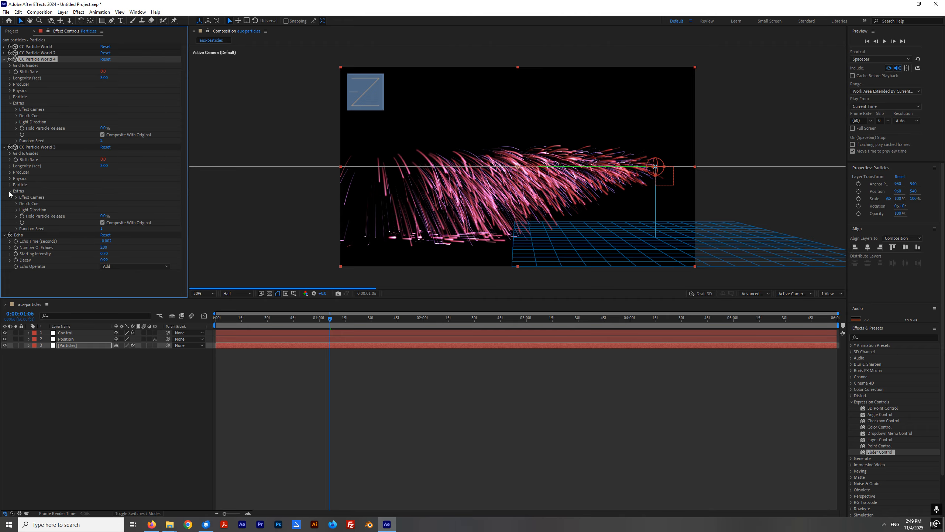
left_click(102, 228)
type("4")
key("Return")
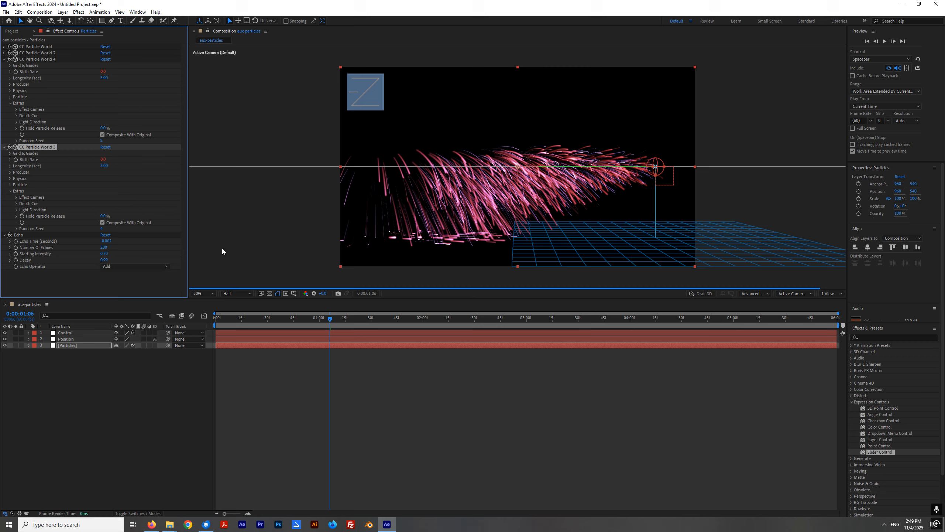
left_click(279, 218)
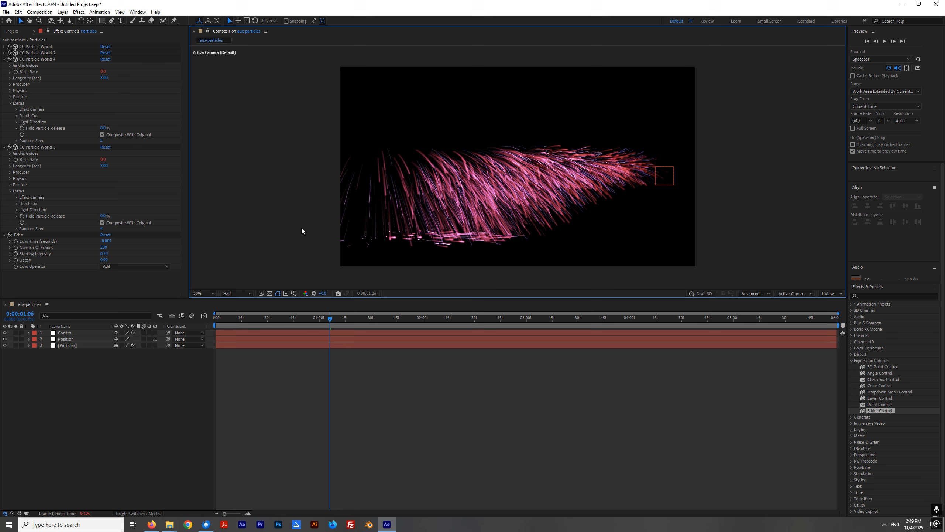
Remove the leading minus sign from the Gravity expression of CC Particle World 4 on the Particles layer.
left_click(70, 346)
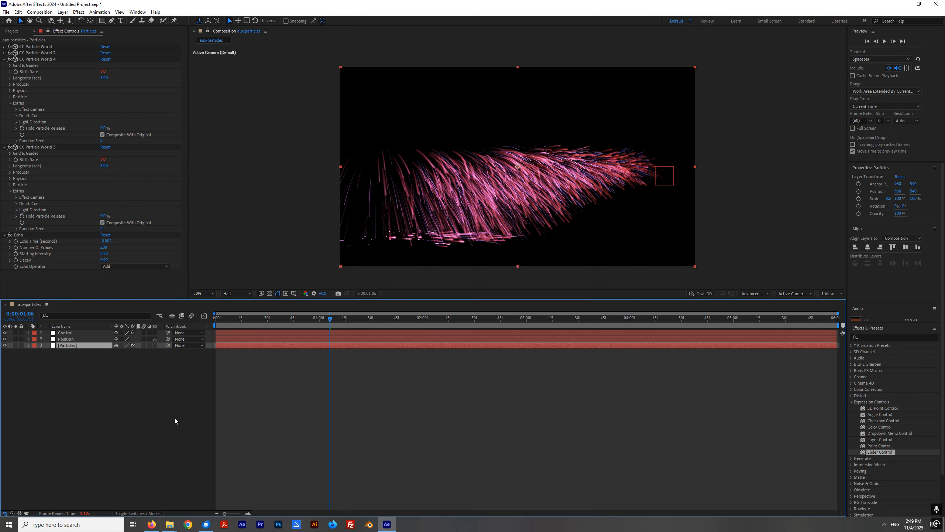
key("e")
key("e")
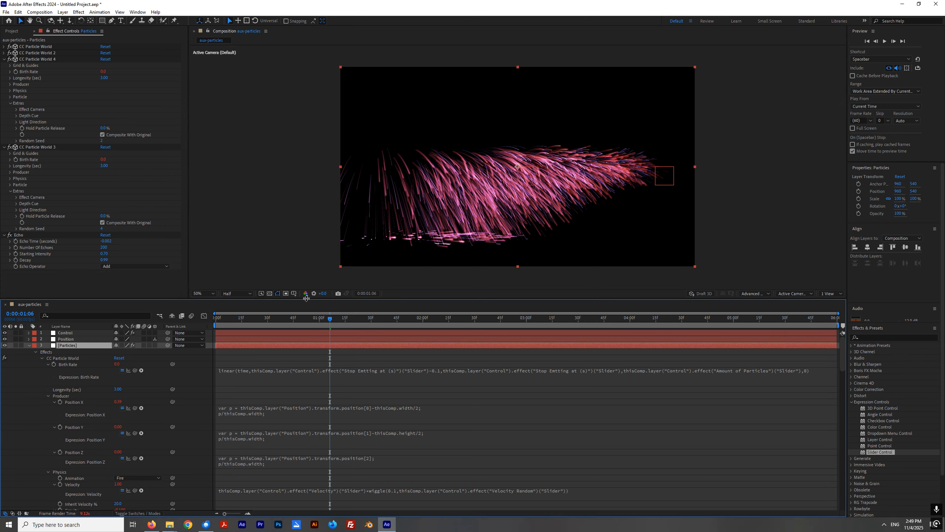
left_click_drag(307, 298, 308, 134)
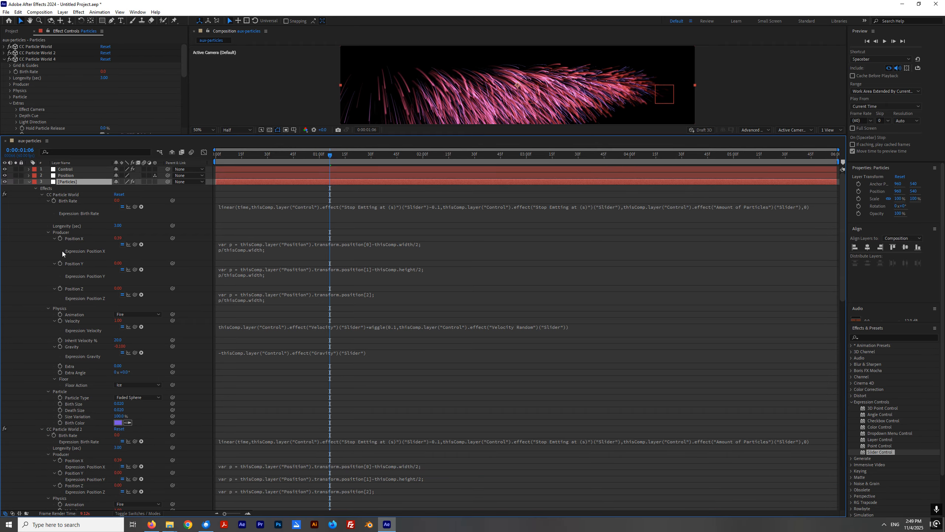
left_click(42, 195)
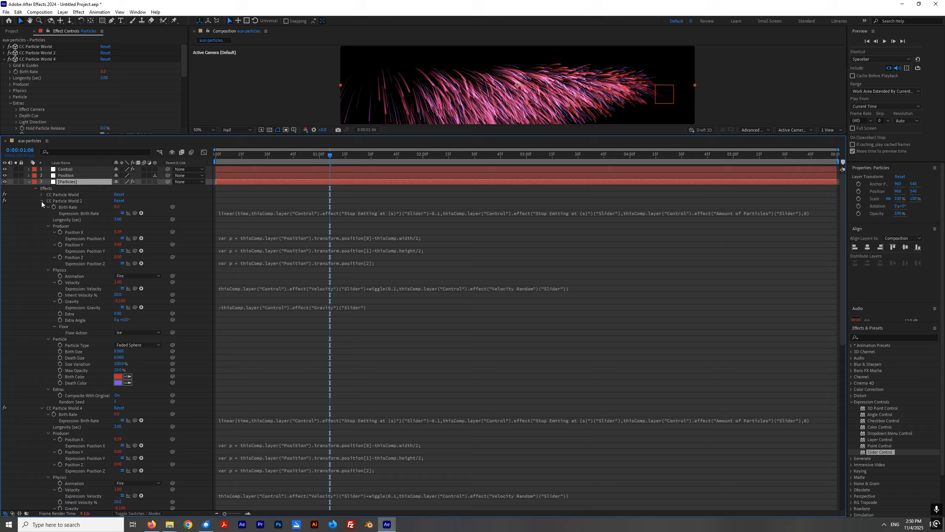
left_click(41, 201)
scroll(60, 207, "down", 1)
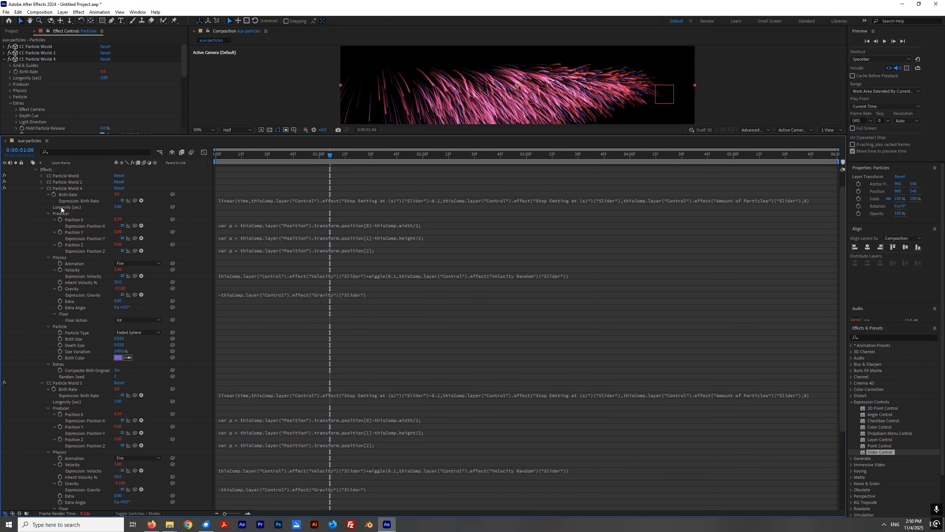
left_click(69, 189)
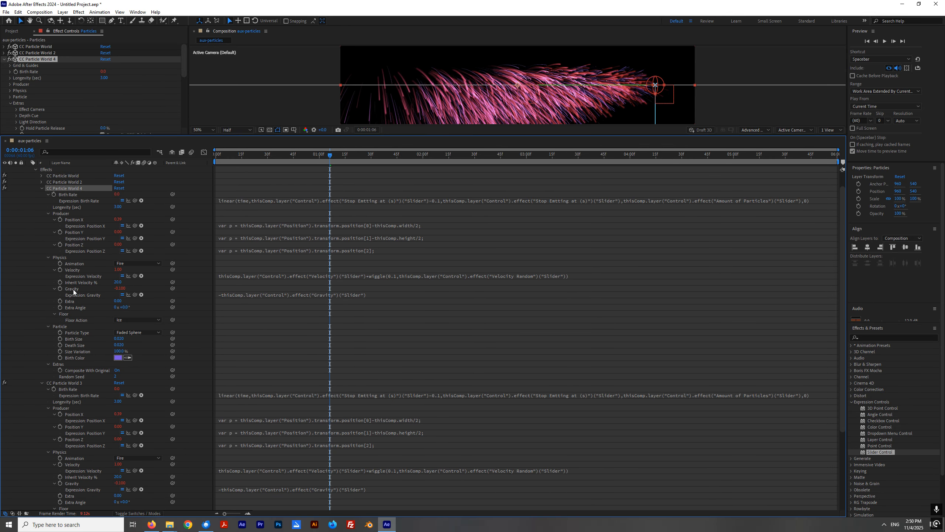
left_click(226, 297)
key("Delete")
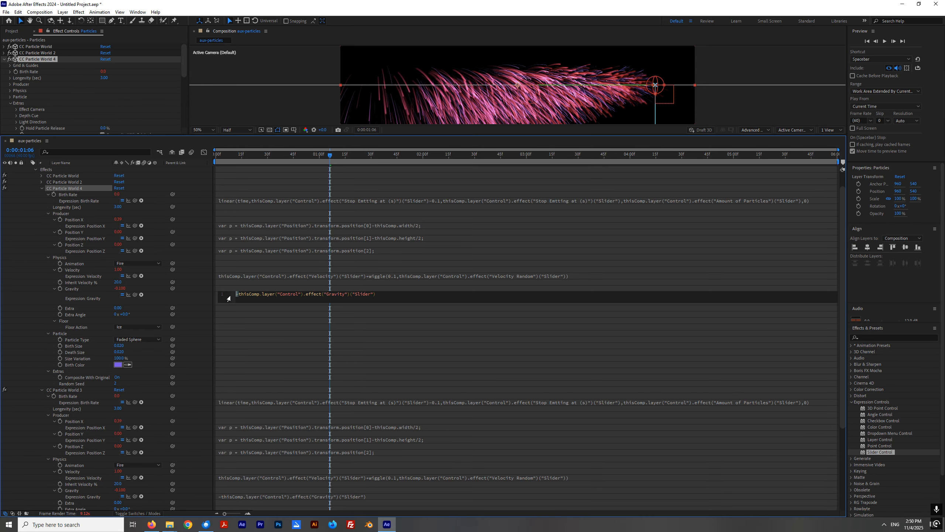
left_click(239, 328)
Remove the leading minus sign from CC Particle World 3's Gravity expression, and restore the collapsed layer list and larger composition view.
scroll(274, 354, "down", 5)
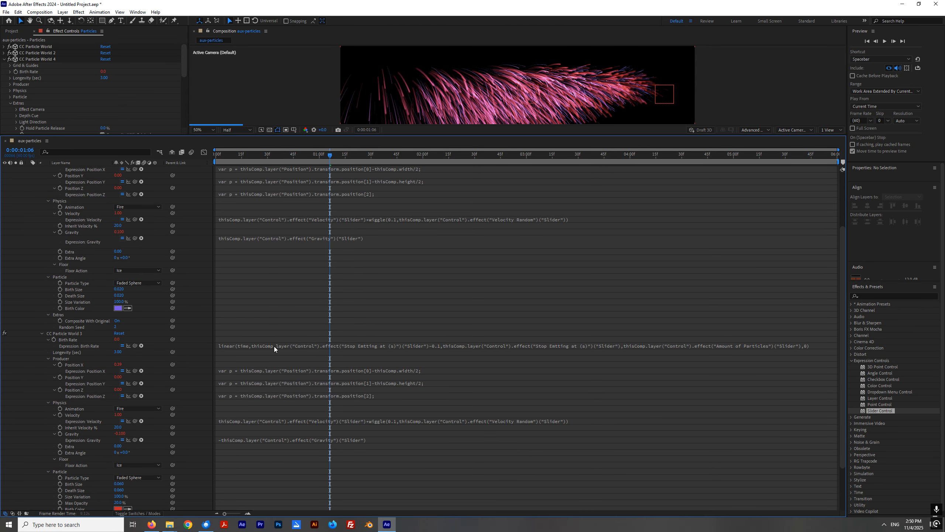
scroll(53, 235, "up", 6)
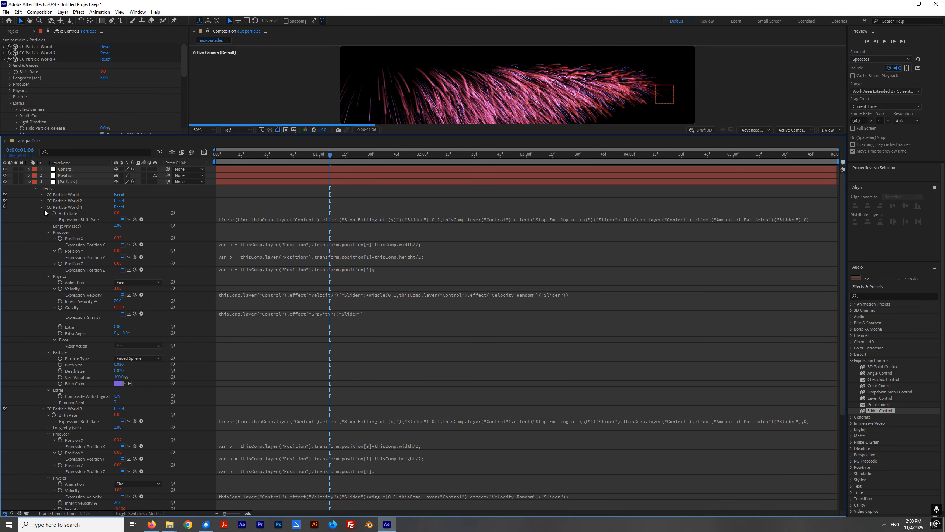
left_click(41, 207)
left_click(70, 214)
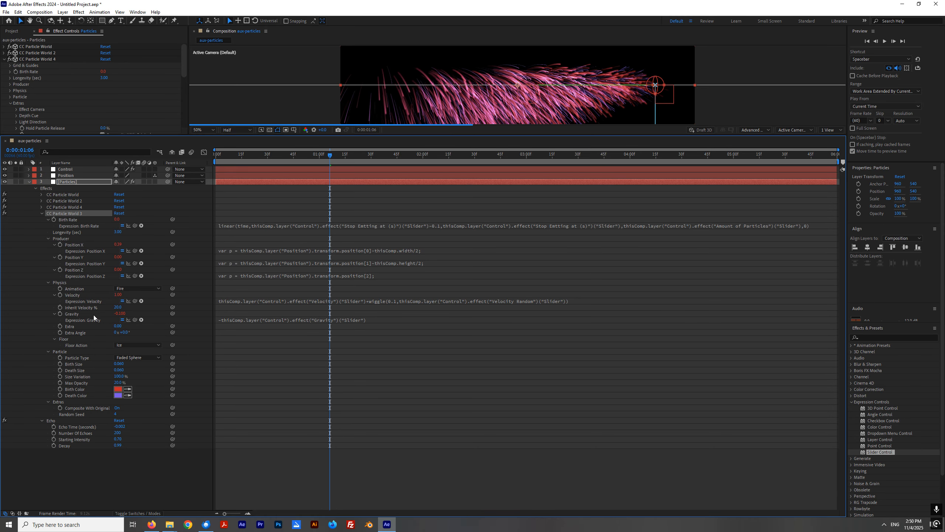
left_click(226, 322)
key("Delete")
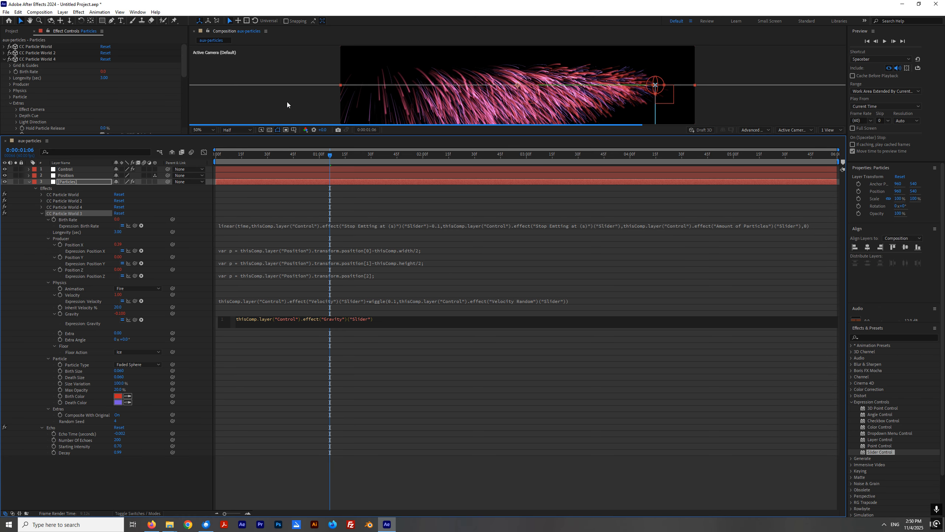
left_click(287, 105)
left_click(30, 182)
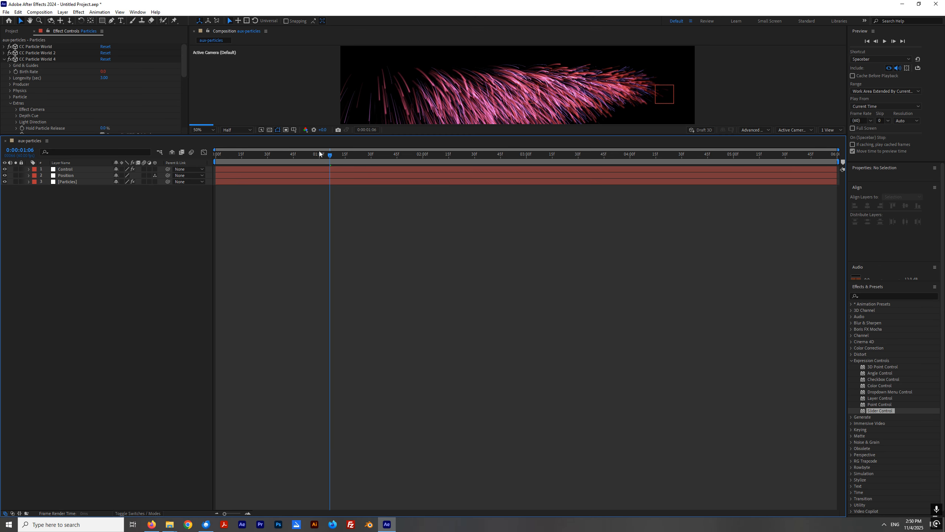
left_click_drag(319, 136, 326, 328)
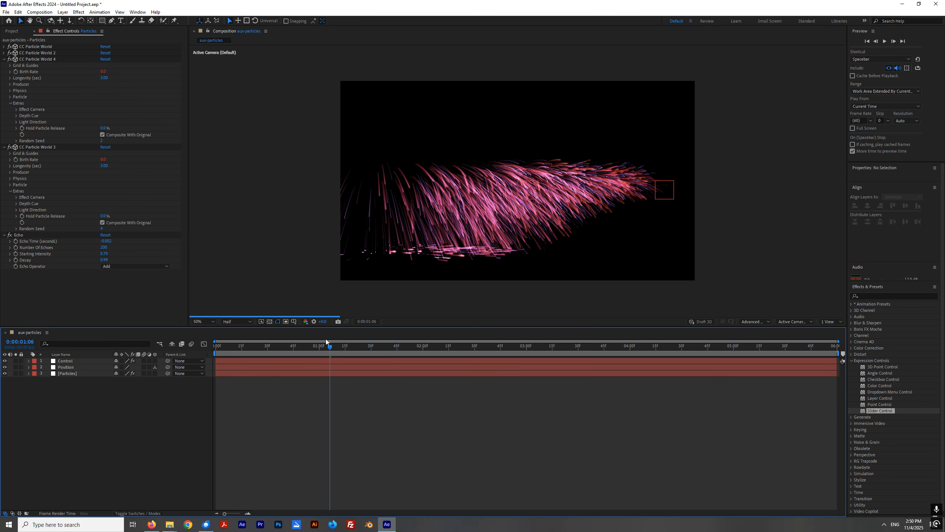
Move the current time to 0:00:00:45 and collapse CC Particle World 4 and CC Particle World 3 on the Particles layer.
left_click(262, 174)
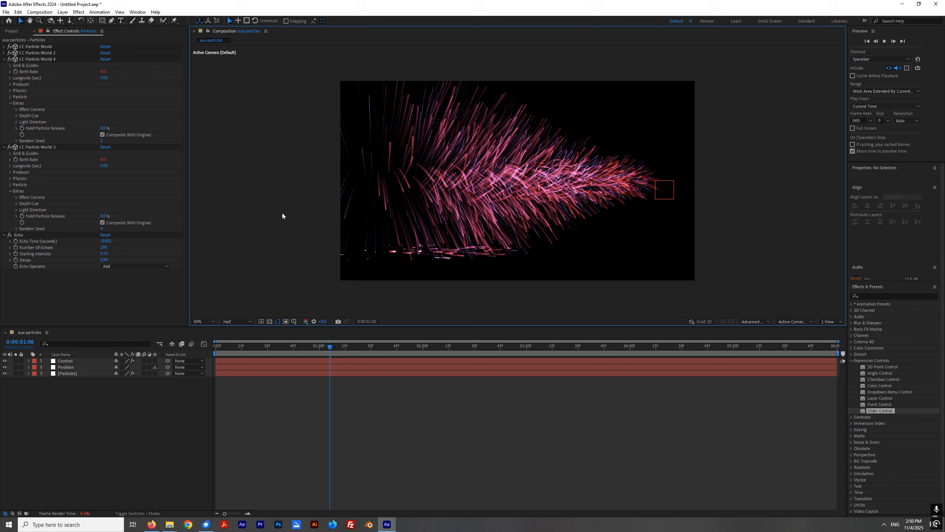
left_click(293, 350)
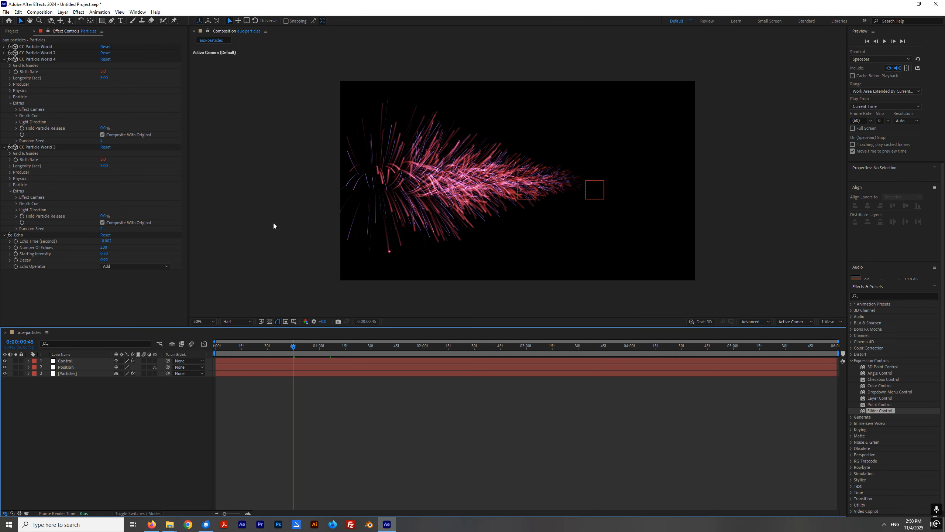
left_click(235, 216)
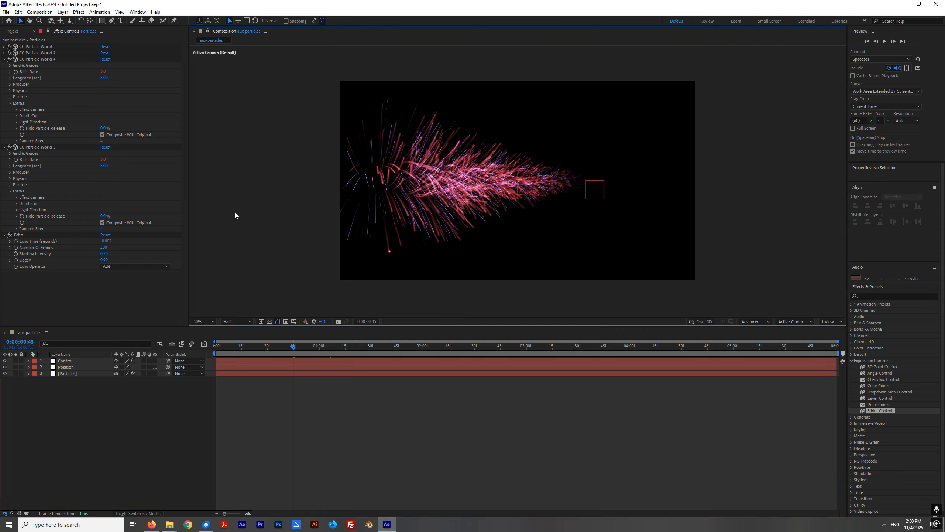
left_click(5, 59)
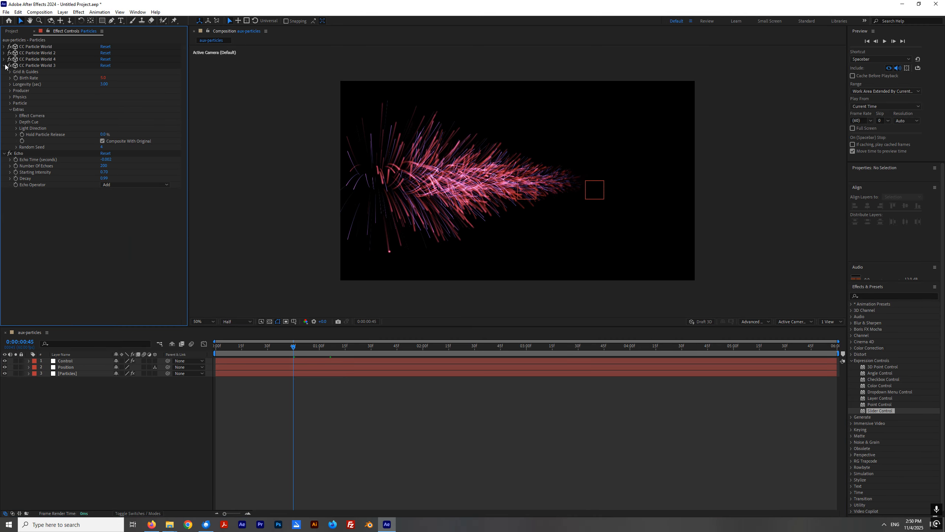
left_click(4, 65)
Set Radius X, Radius Y and Radius Z to 0.001 in the Producer settings of the first CC Particle World.
left_click(4, 47)
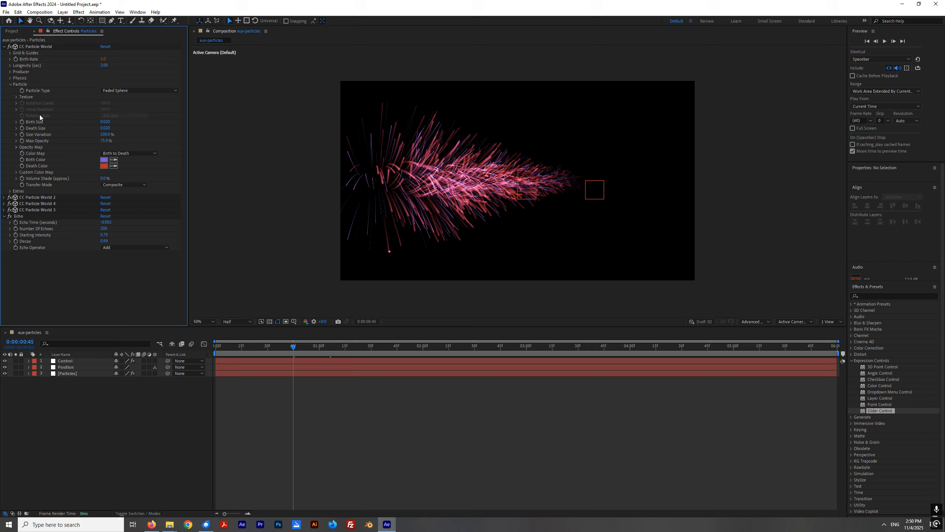
left_click(10, 84)
left_click(10, 72)
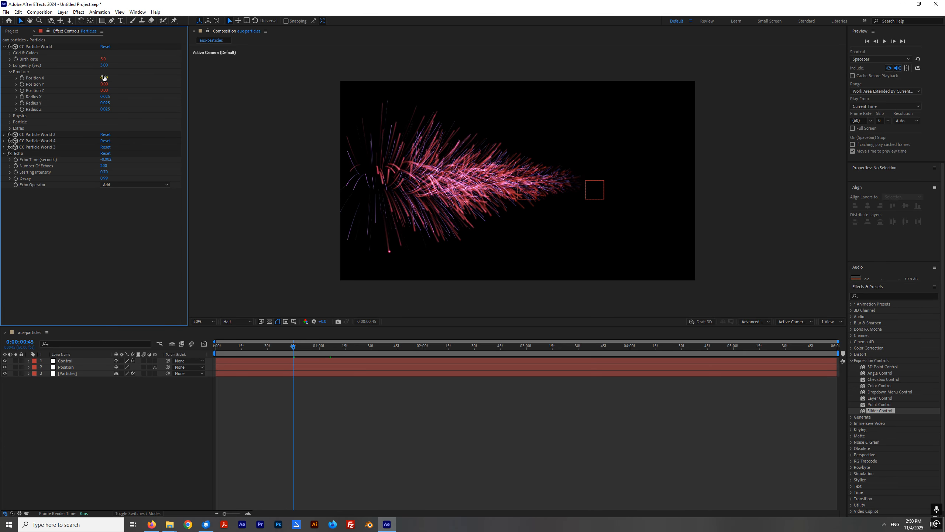
left_click(106, 97)
left_click_drag(108, 97, 138, 107)
double_click(111, 97)
key("ctrl+c")
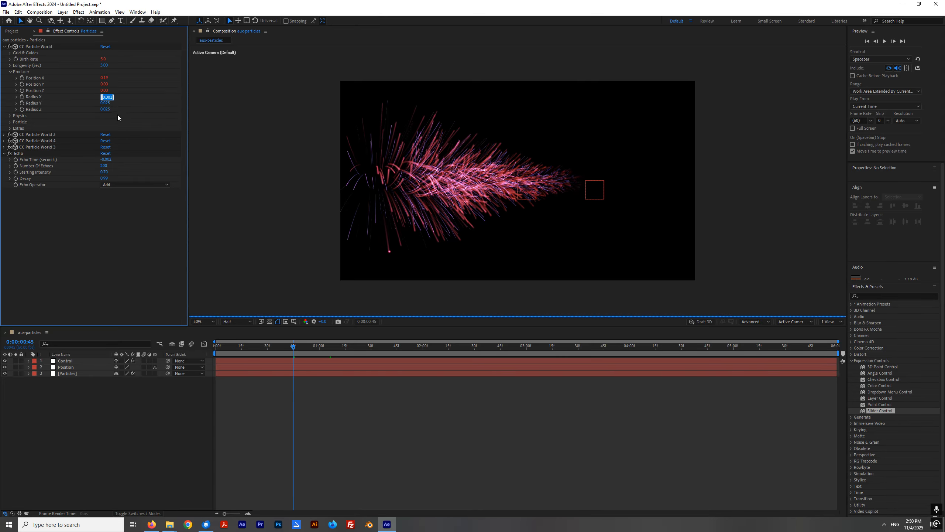
left_click(236, 123)
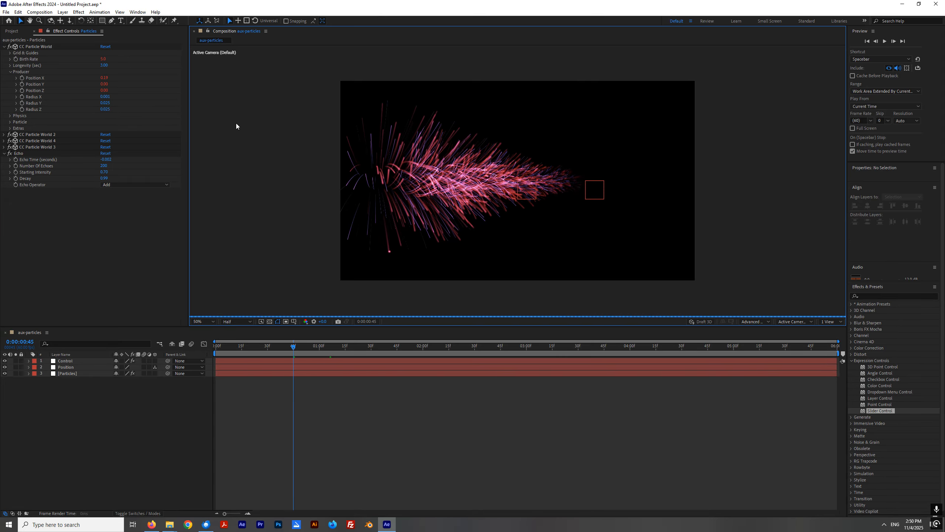
left_click(105, 102)
key("ctrl+v")
left_click(107, 110)
key("ctrl+v")
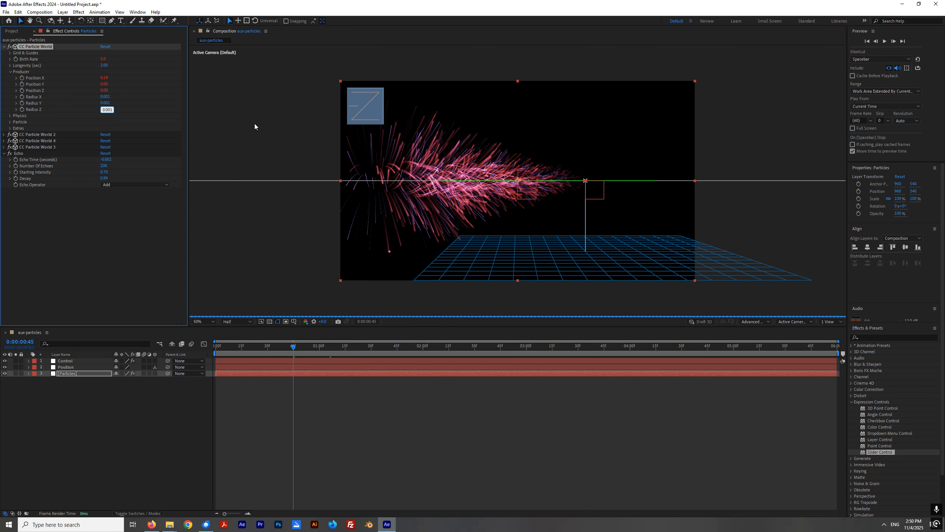
left_click(254, 123)
left_click(4, 46)
Set Radius X, Y and Z to 0.001 in the Producer settings of CC Particle World 2.
left_click(5, 53)
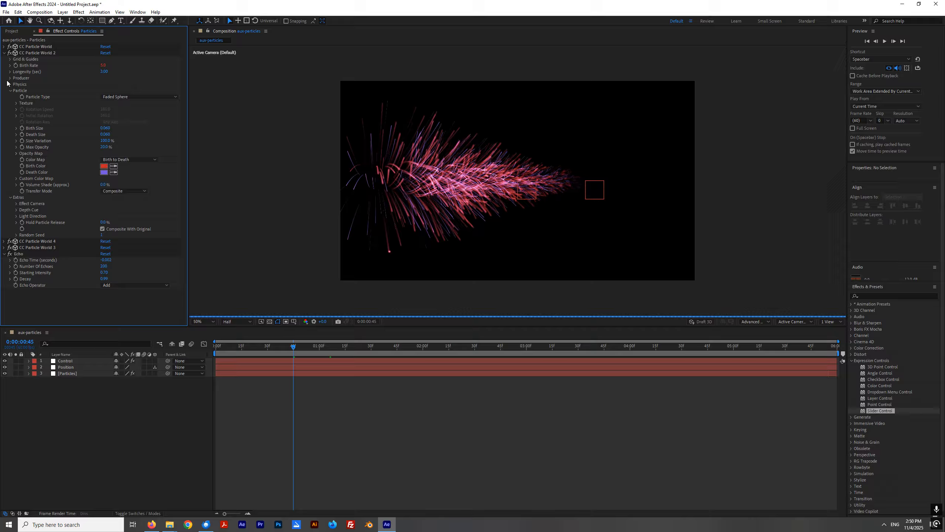
left_click(11, 90)
left_click(9, 78)
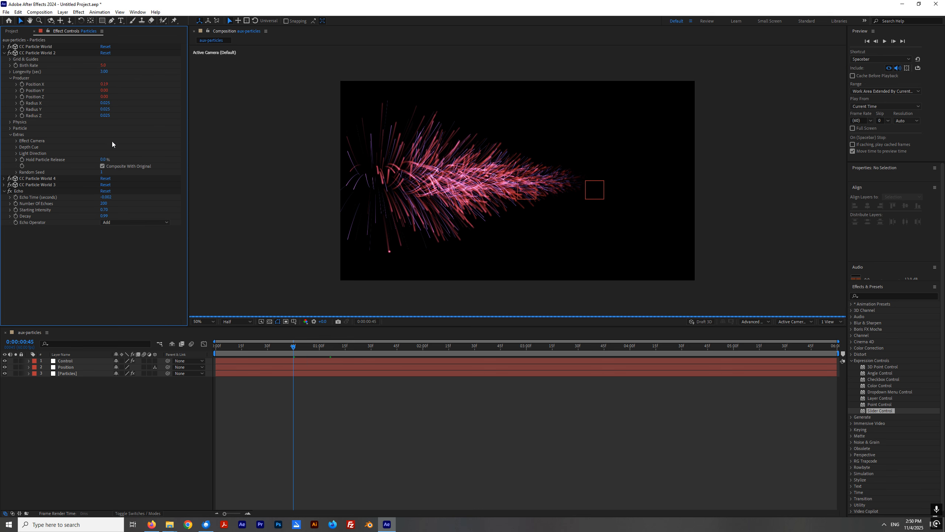
left_click(107, 102)
key("ctrl+v")
left_click(107, 109)
key("ctrl+v")
left_click(107, 115)
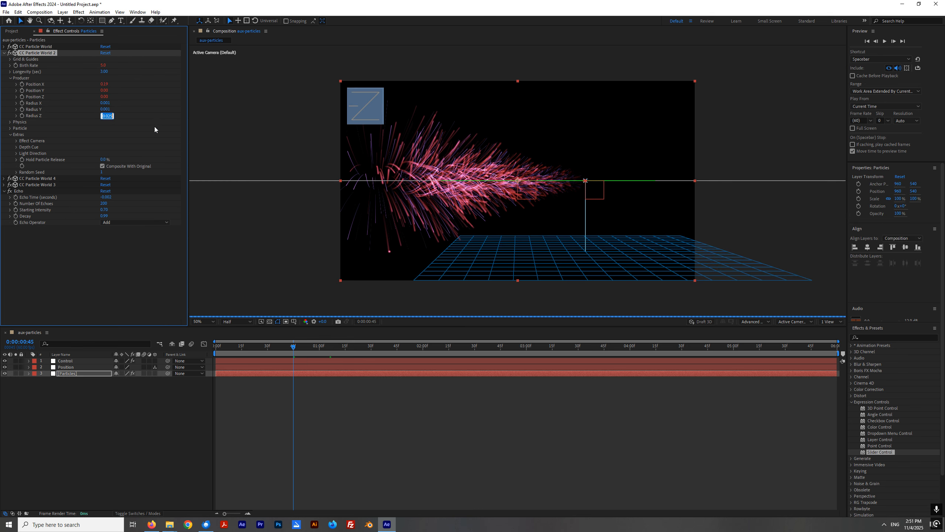
key("ctrl+v")
left_click(219, 117)
left_click(4, 52)
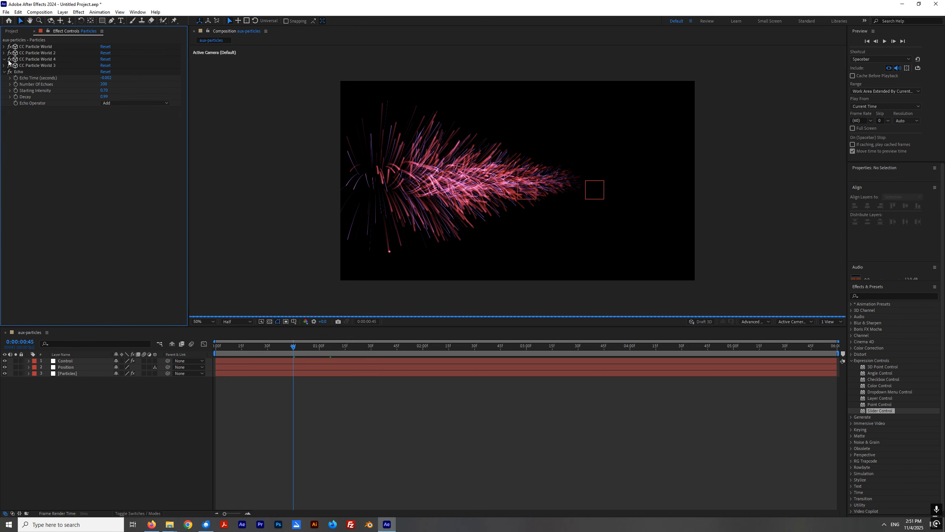
Set Radius X, Y and Z to 0.001 in the Producer settings of CC Particle World 4.
left_click(4, 59)
left_click(10, 84)
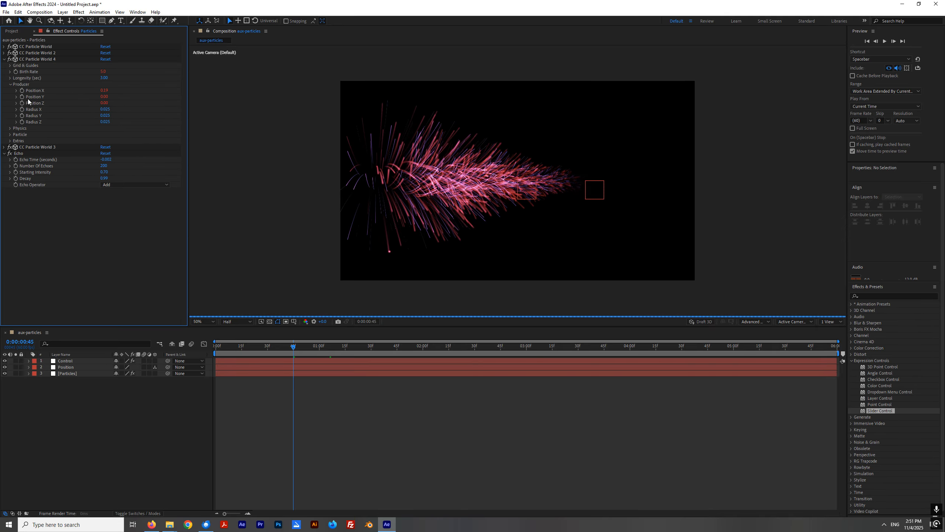
left_click(105, 109)
type("0.001")
left_click(107, 115)
type("0.001")
left_click(108, 122)
type("0.001")
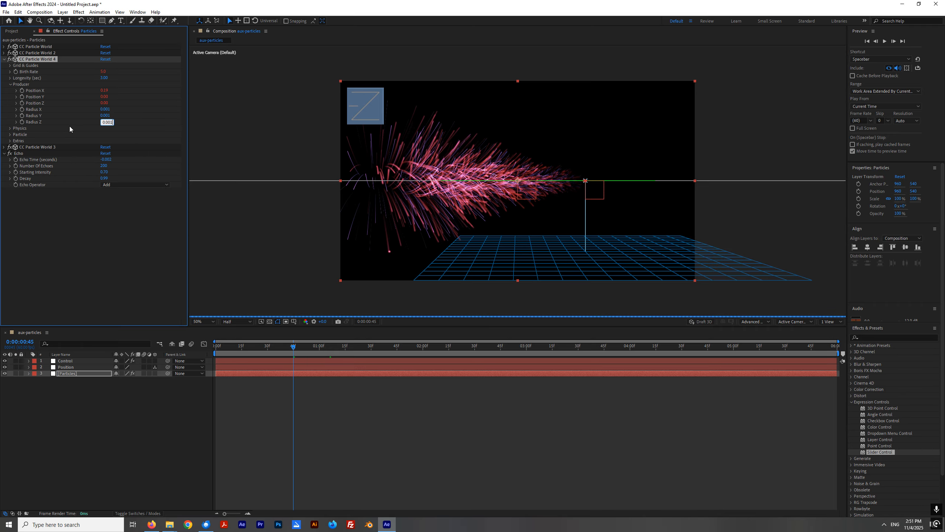
left_click(4, 58)
Set Radius X, Y and Z to 0.001 in the Producer settings of CC Particle World 3 and deselect the layer.
left_click(4, 65)
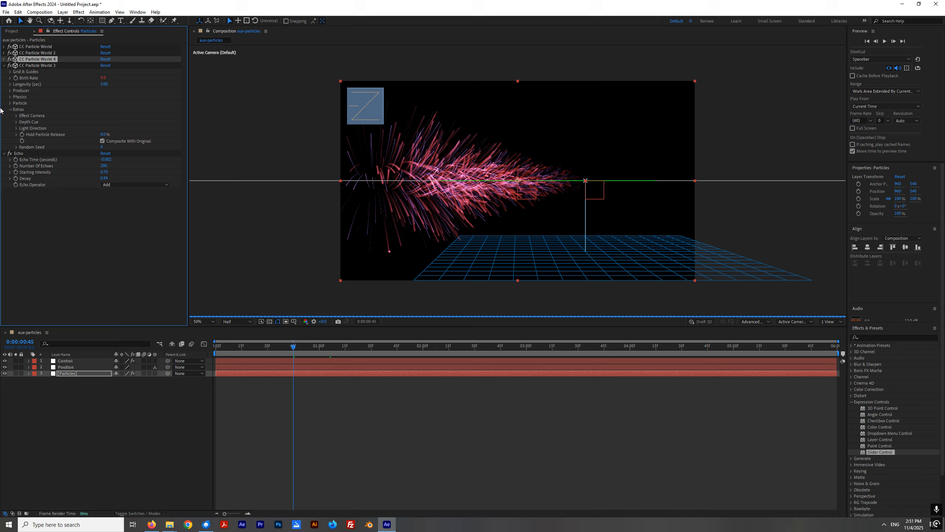
left_click(10, 109)
left_click(10, 91)
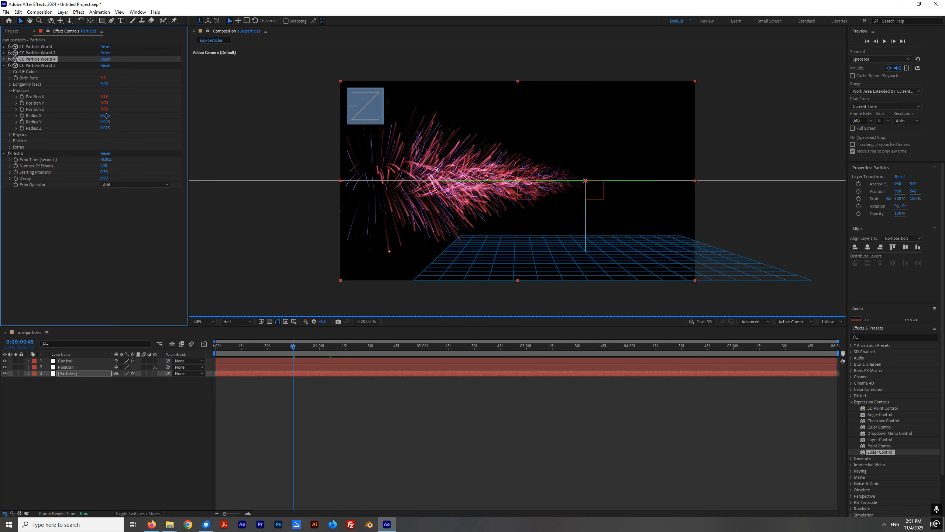
left_click(107, 116)
type("0.001")
left_click(107, 122)
key("ctrl+v")
left_click(107, 128)
key("ctrl+v")
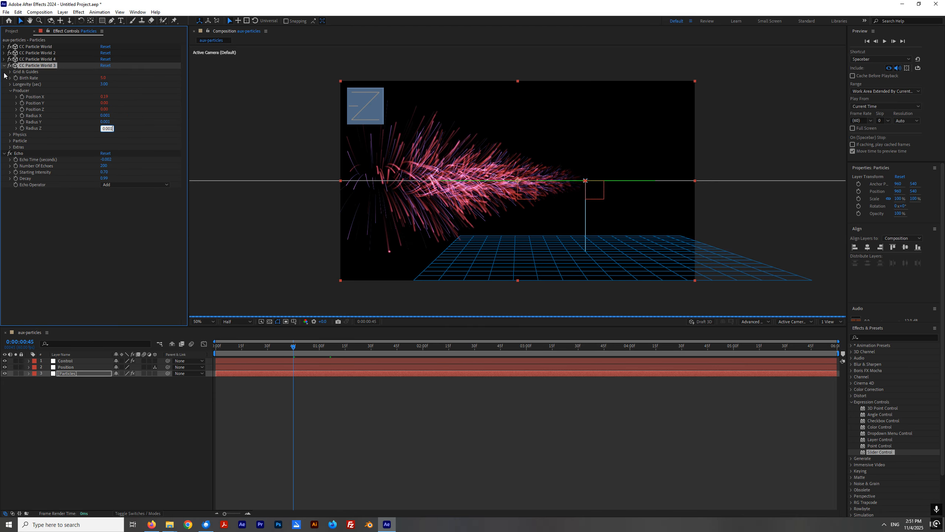
key("Return")
left_click(250, 153)
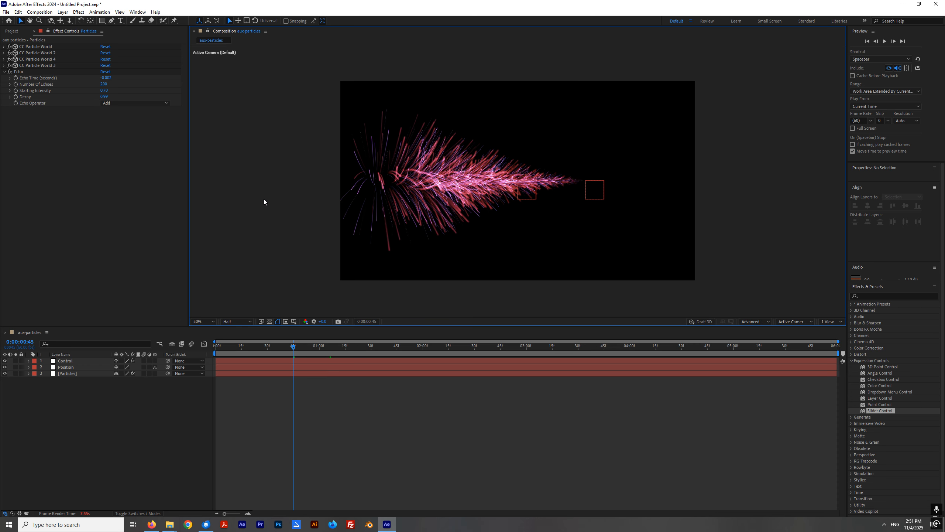
At 0:00:01:06, set the Amount of Particles slider on the Control layer to 3.
left_click(330, 347)
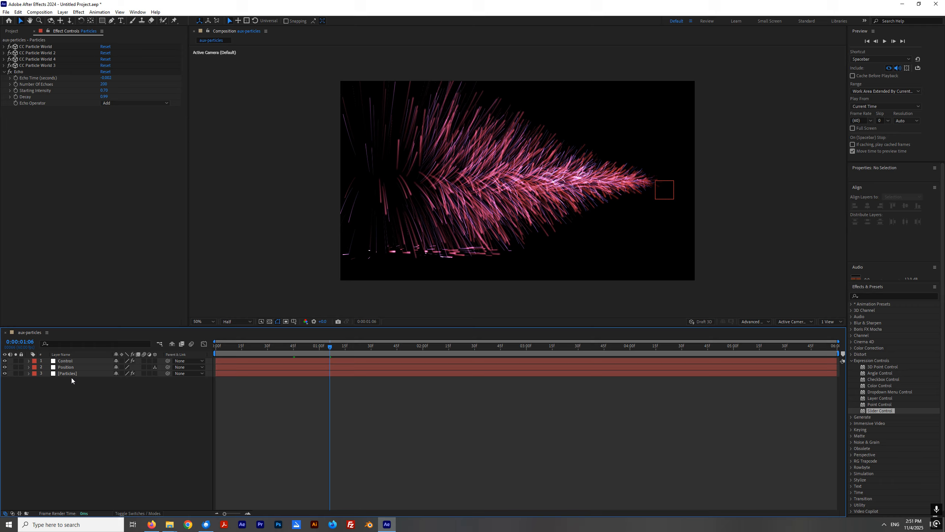
left_click(67, 361)
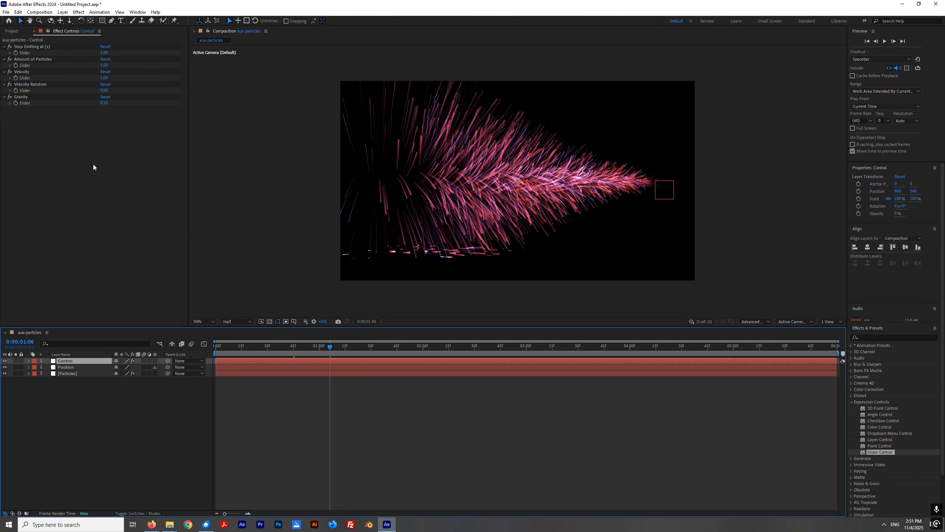
left_click(105, 65)
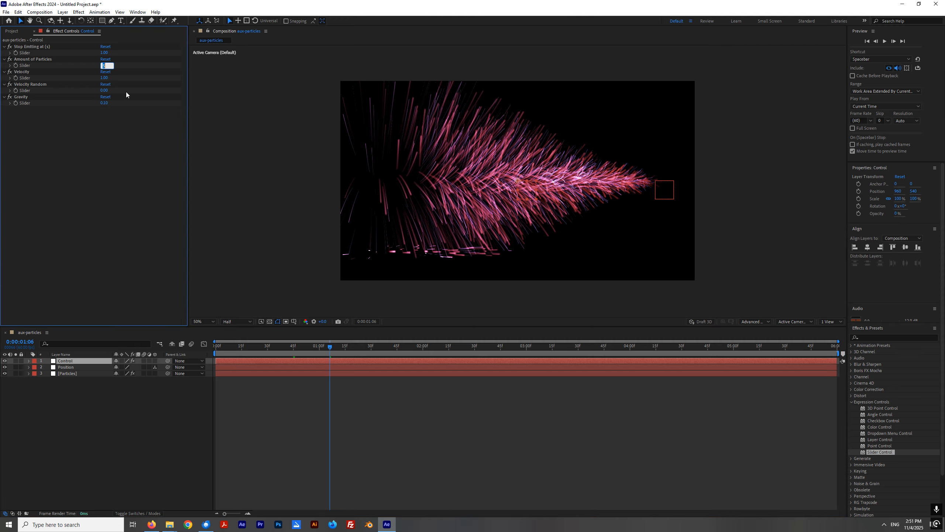
type("3")
key("Return")
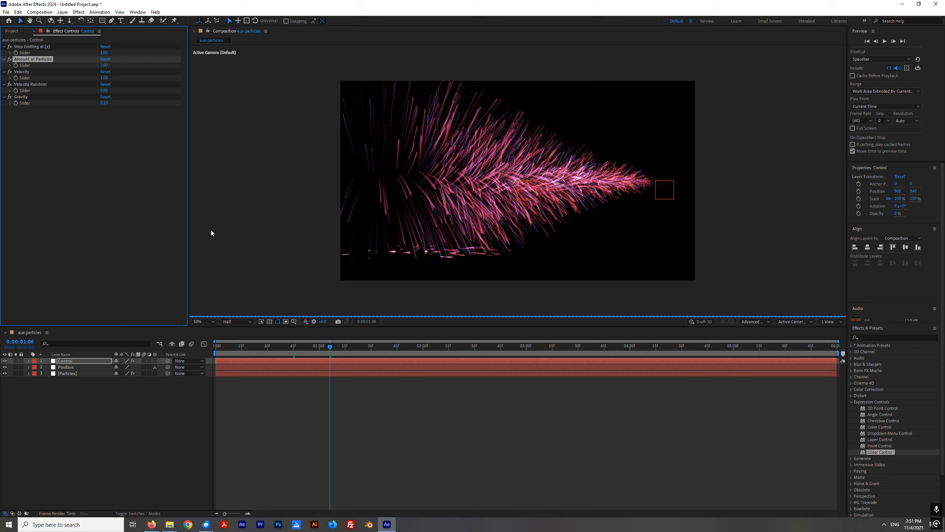
Reveal the Position layer's position keyframes and move the second keyframe to 0:00:02:00.
left_click(69, 367)
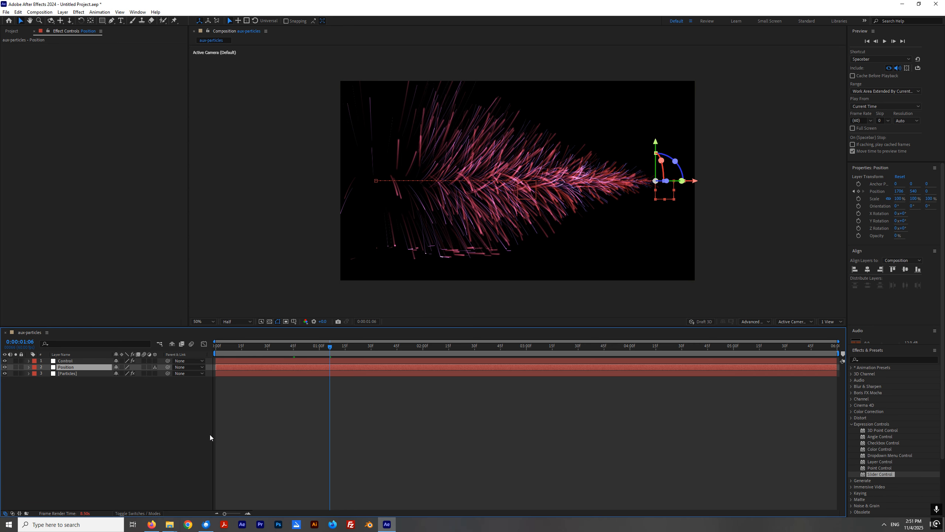
key("p")
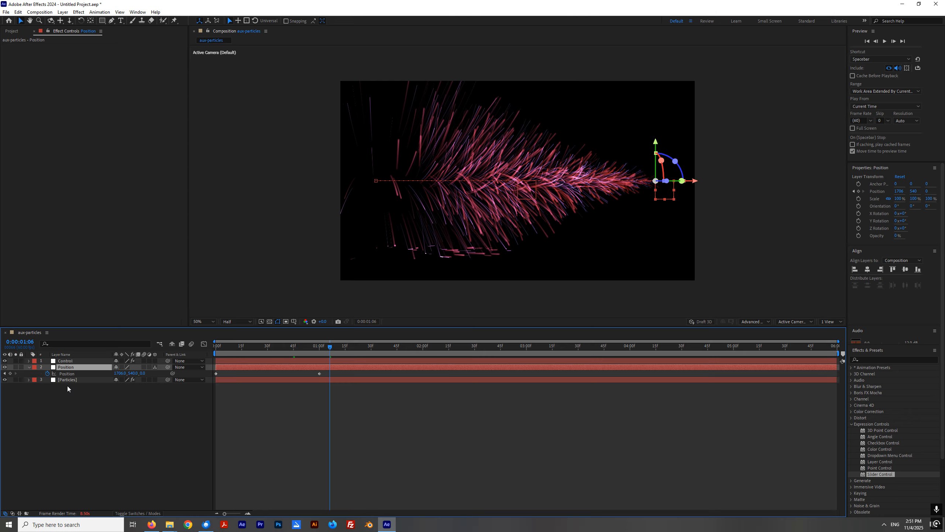
left_click(67, 373)
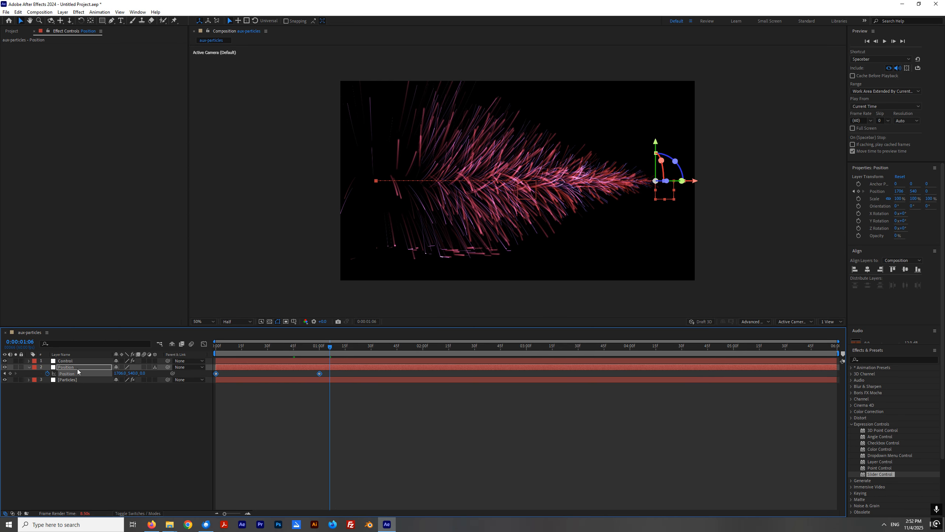
left_click(279, 425)
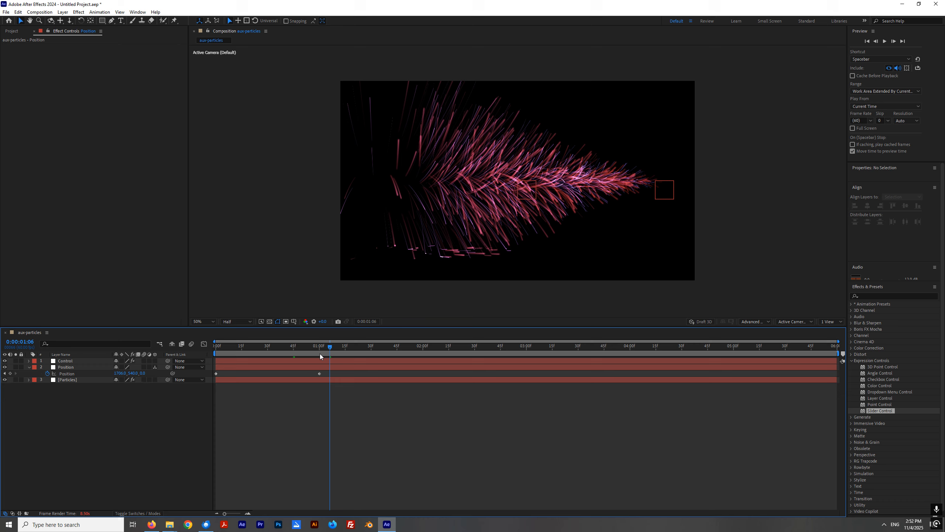
left_click(319, 352)
left_click_drag(319, 374, 424, 374)
left_click(423, 347)
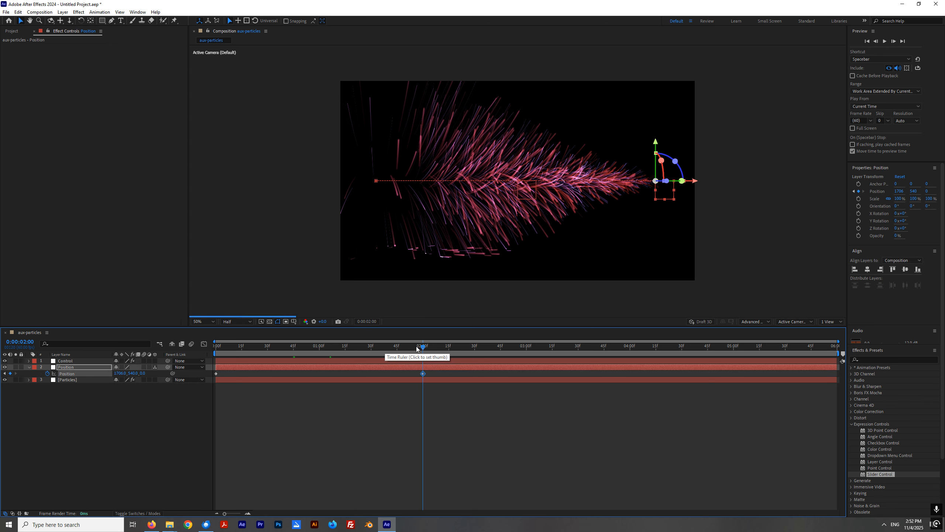
left_click(392, 407)
Set the Stop Emitting at (s) slider on the Control layer to 2.
left_click(68, 361)
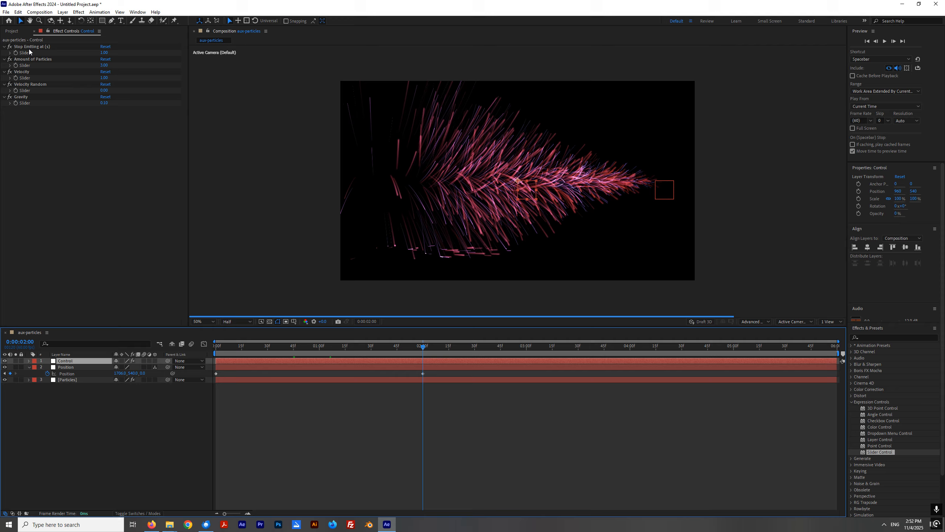
left_click(104, 53)
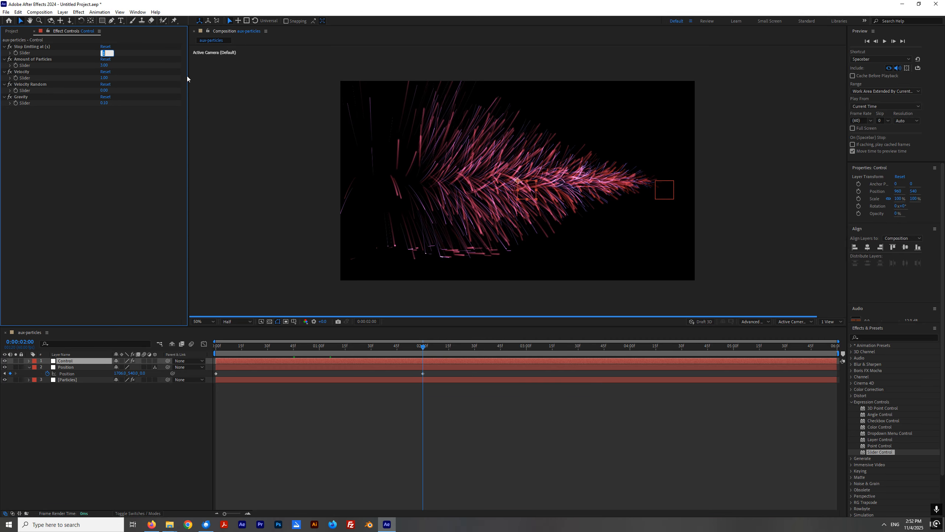
type("2")
key("Return")
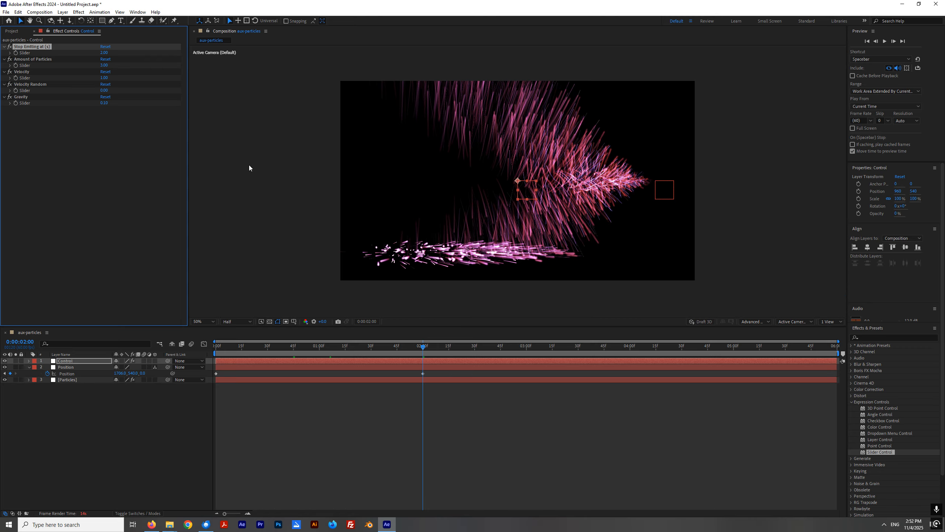
Collapse the Position layer's properties and, at 0:00:01:00, set the Gravity slider on the Control layer to 0.01.
left_click(73, 379)
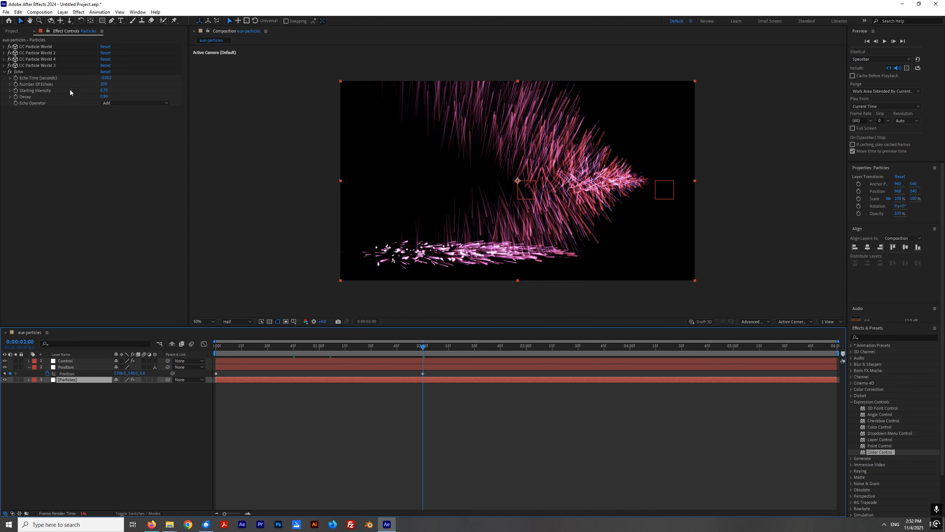
left_click(29, 367)
left_click(66, 362)
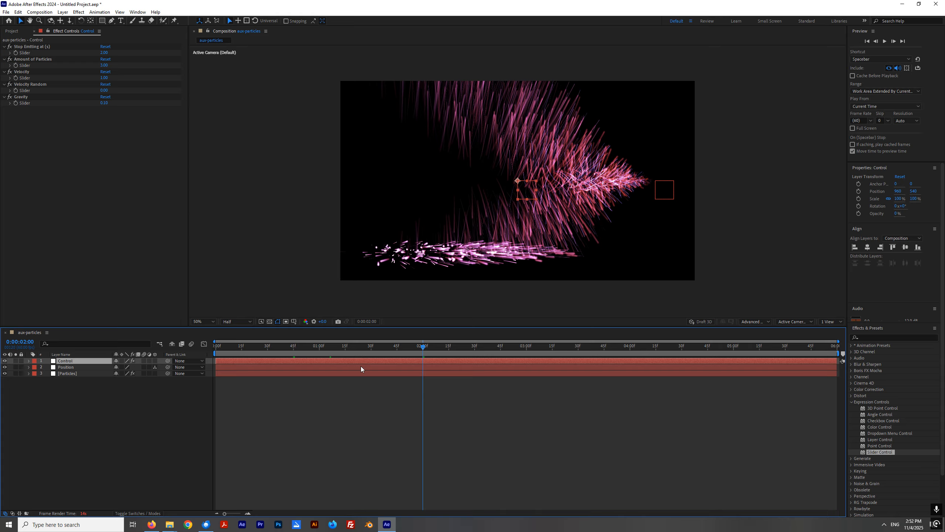
left_click(319, 351)
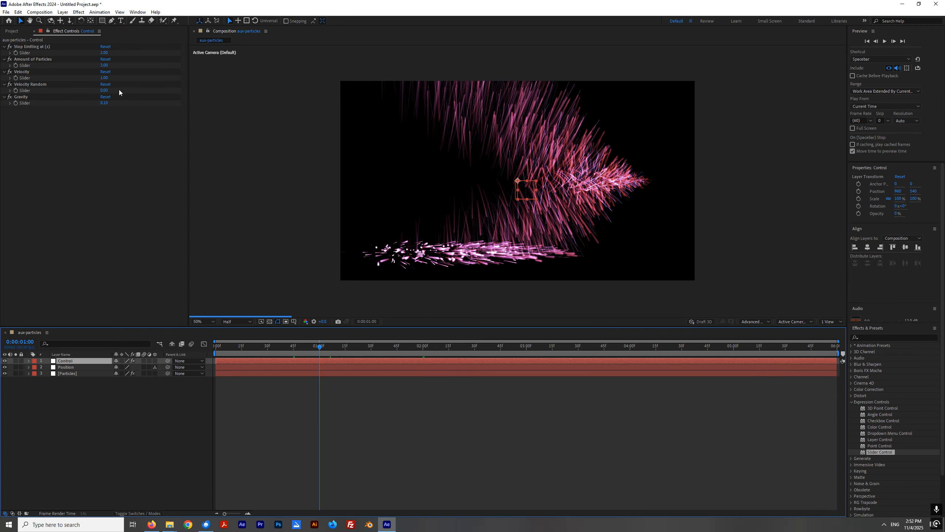
left_click(106, 103)
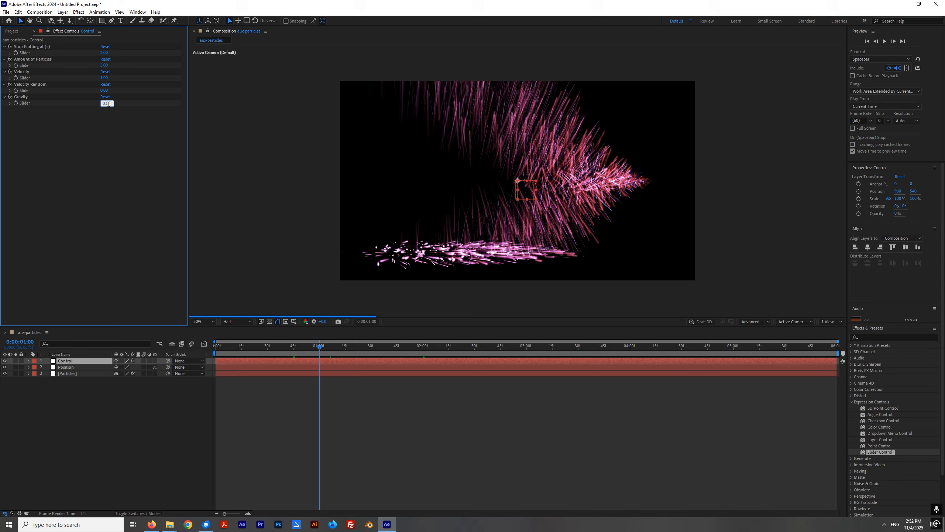
type("0.01")
key("Return")
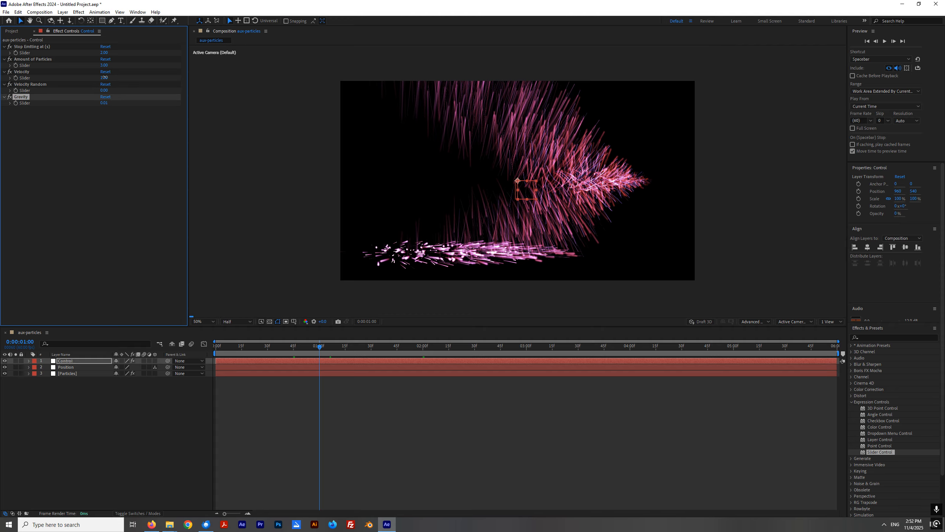
Set the Velocity slider on the Control layer to 0.5.
left_click(104, 78)
type("0.5")
key("Return")
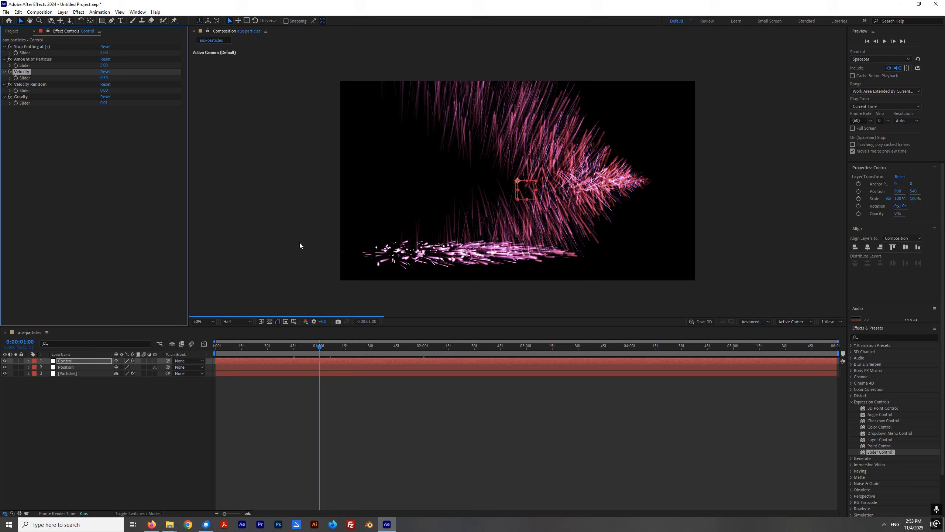
left_click(26, 60)
left_click(24, 51)
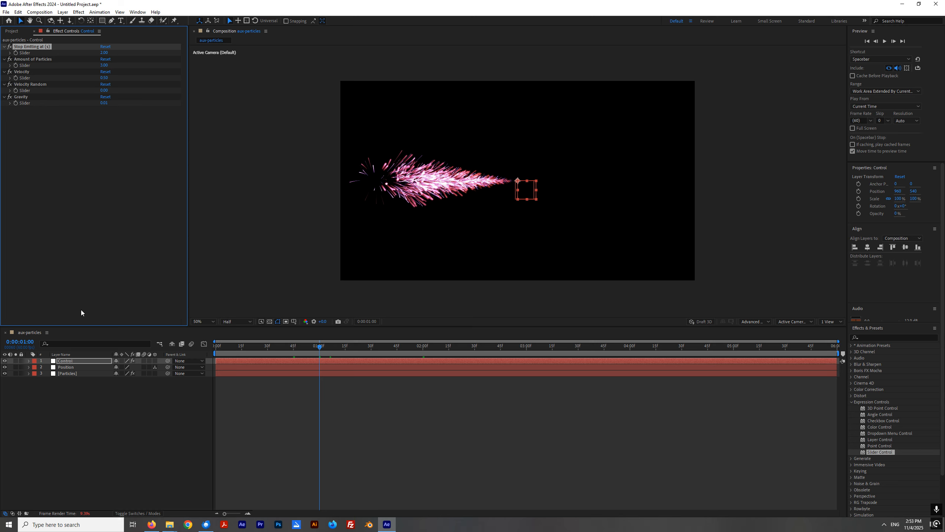
At 0:00:02:00, set the Control layer's Amount of Particles slider to 2 and deselect the layer.
left_click(67, 373)
left_click(66, 359)
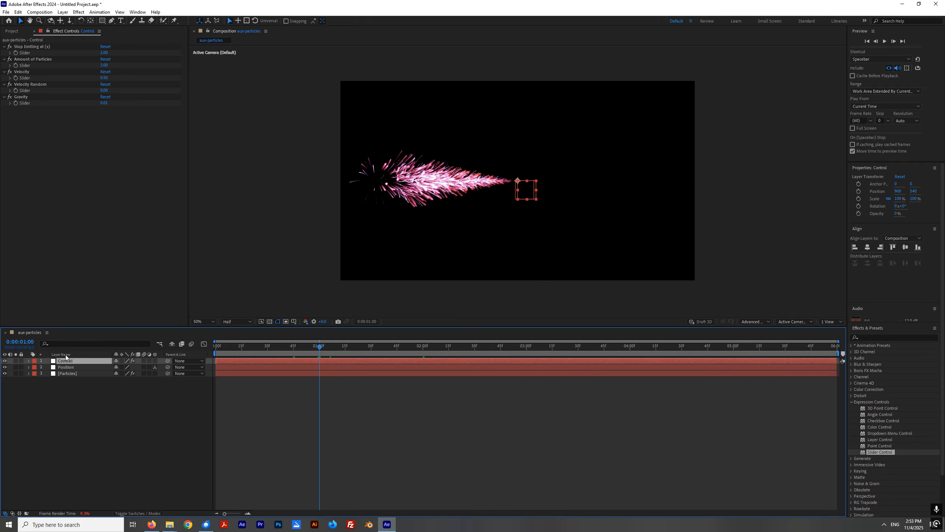
left_click(423, 350)
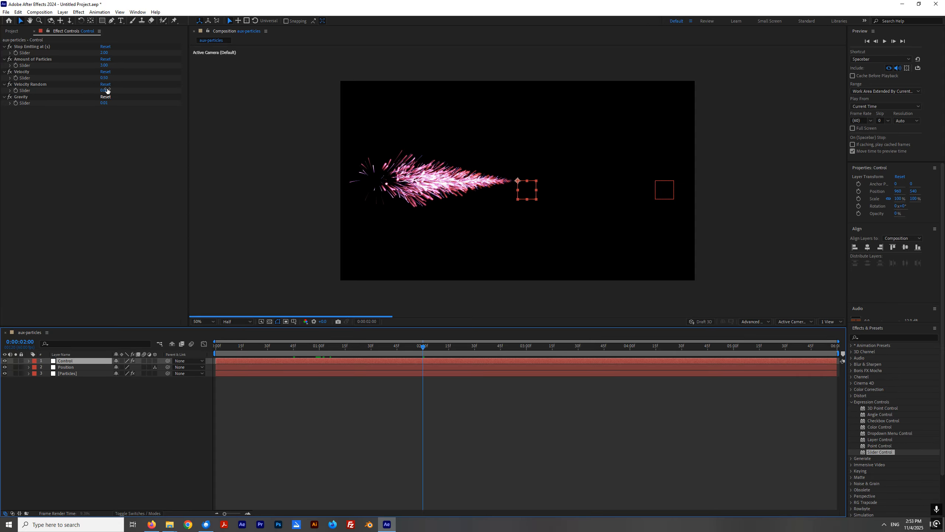
left_click(104, 65)
type("2")
key("Return")
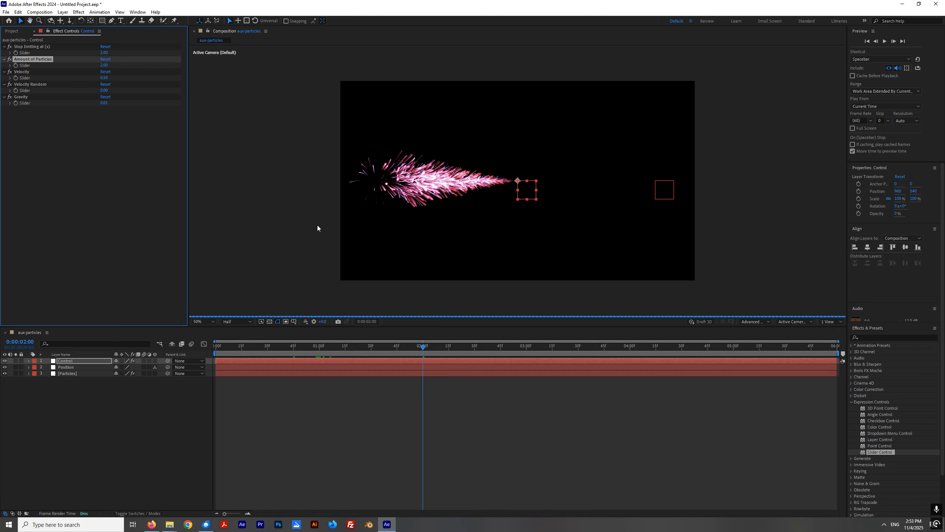
left_click(315, 235)
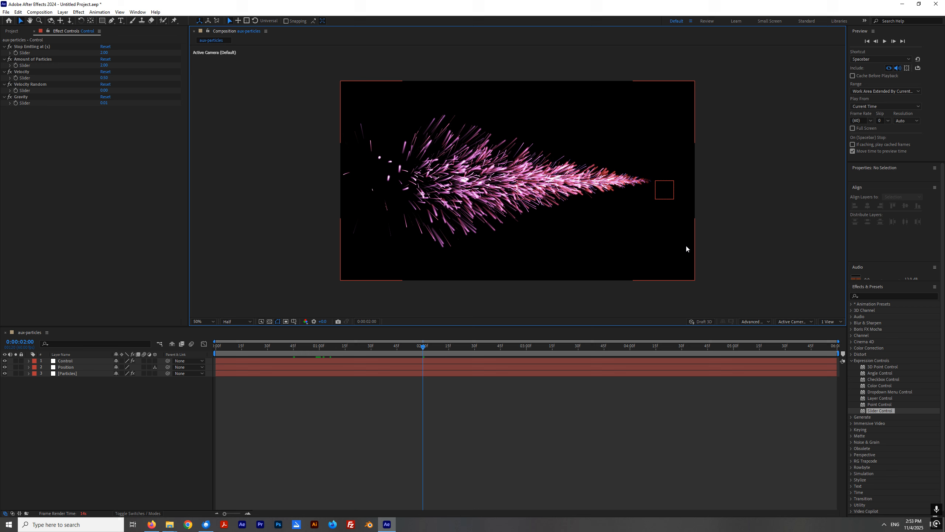
scroll(750, 183, "down", 1)
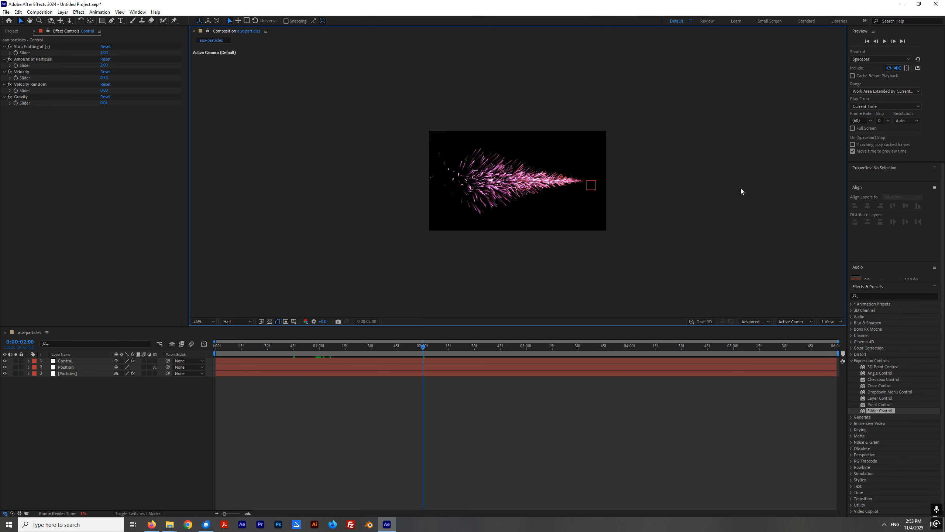
scroll(741, 188, "up", 2)
scroll(738, 191, "down", 1)
scroll(734, 193, "down", 1)
scroll(734, 192, "up", 1)
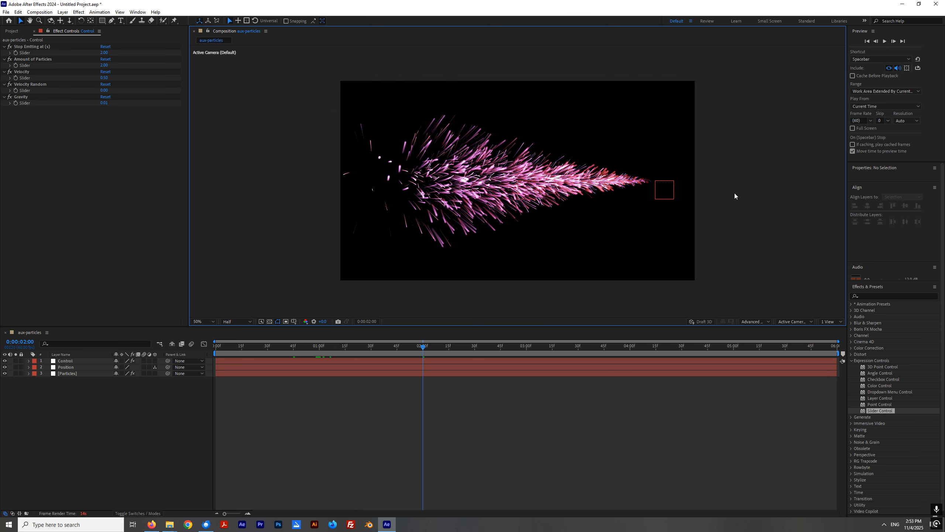